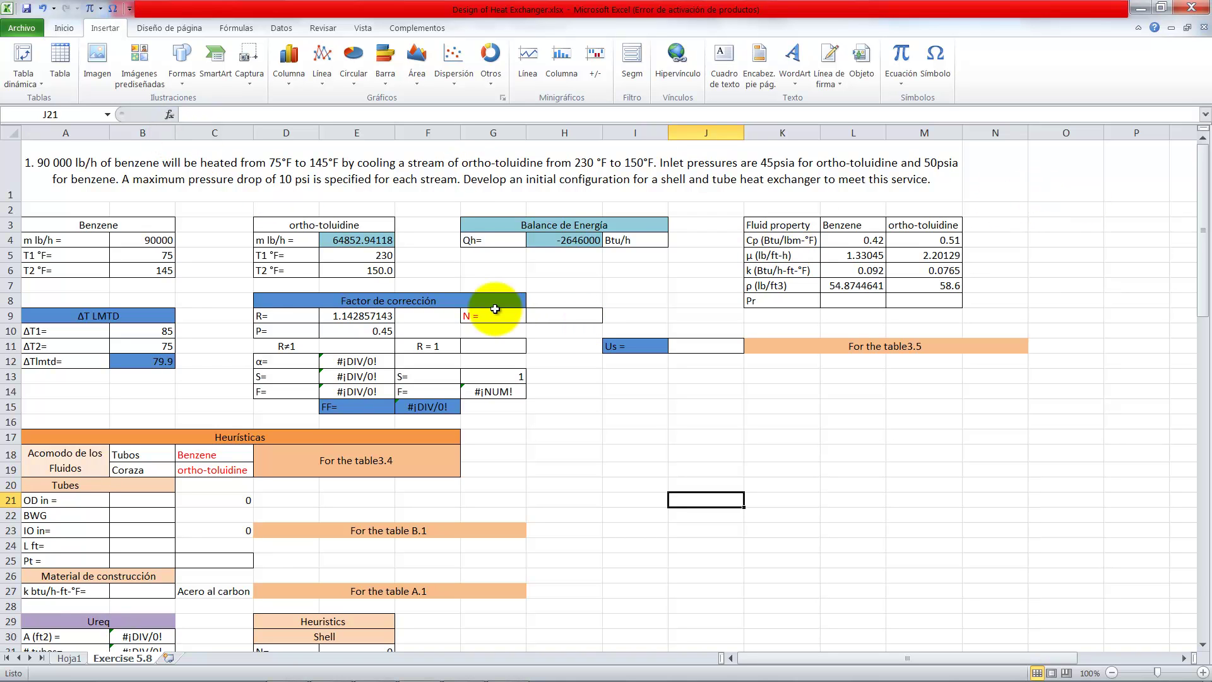
- Review the benzene mass flow and temperatures and the ortho-toluidine temperatures in the stream data tables
click(153, 241)
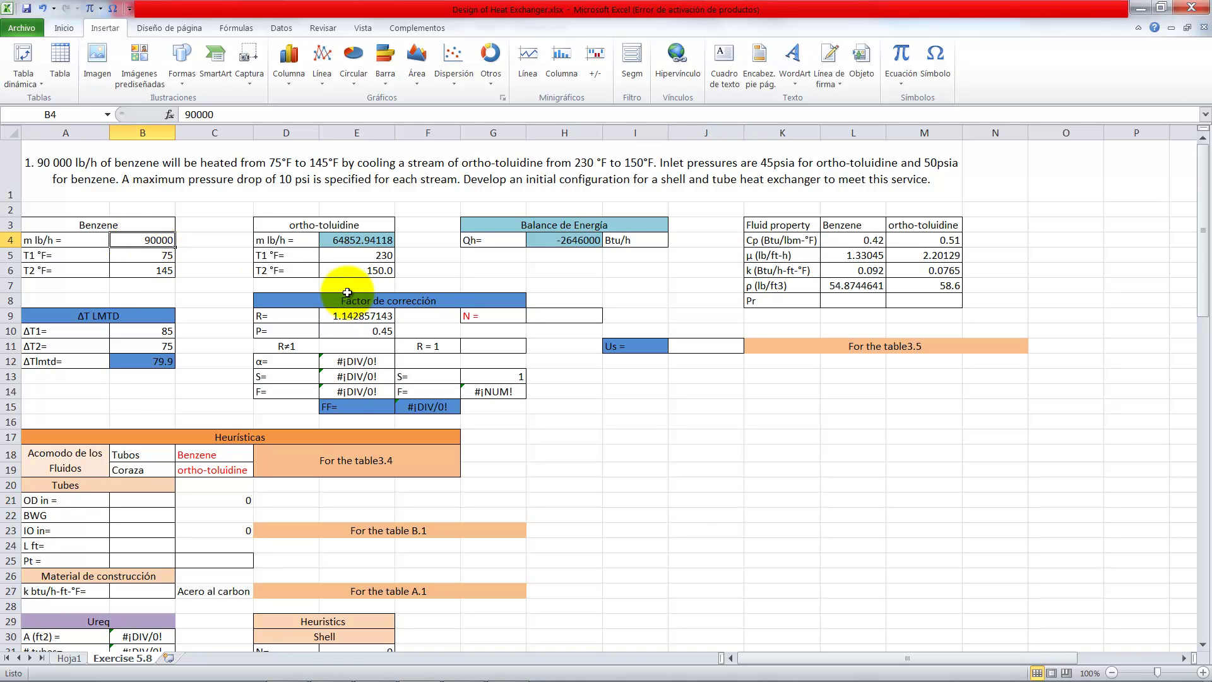
key(Down)
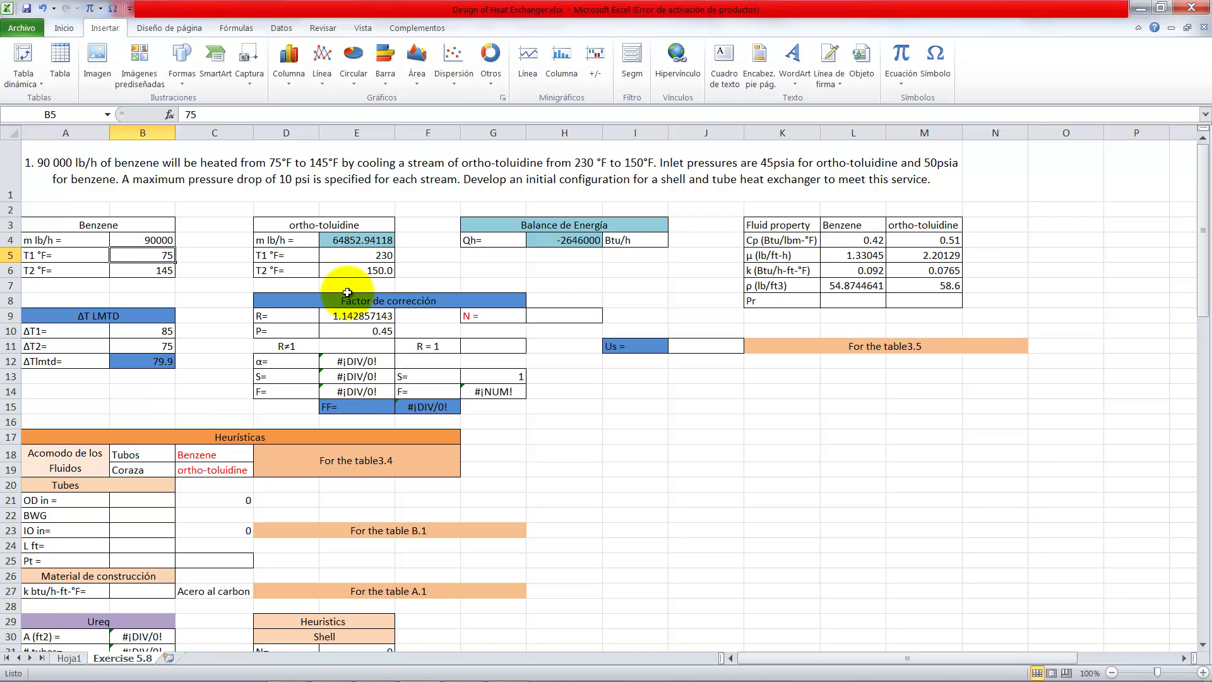
key(Down)
key(Right)
key(Right)
key(Right)
key(Up)
key(Down)
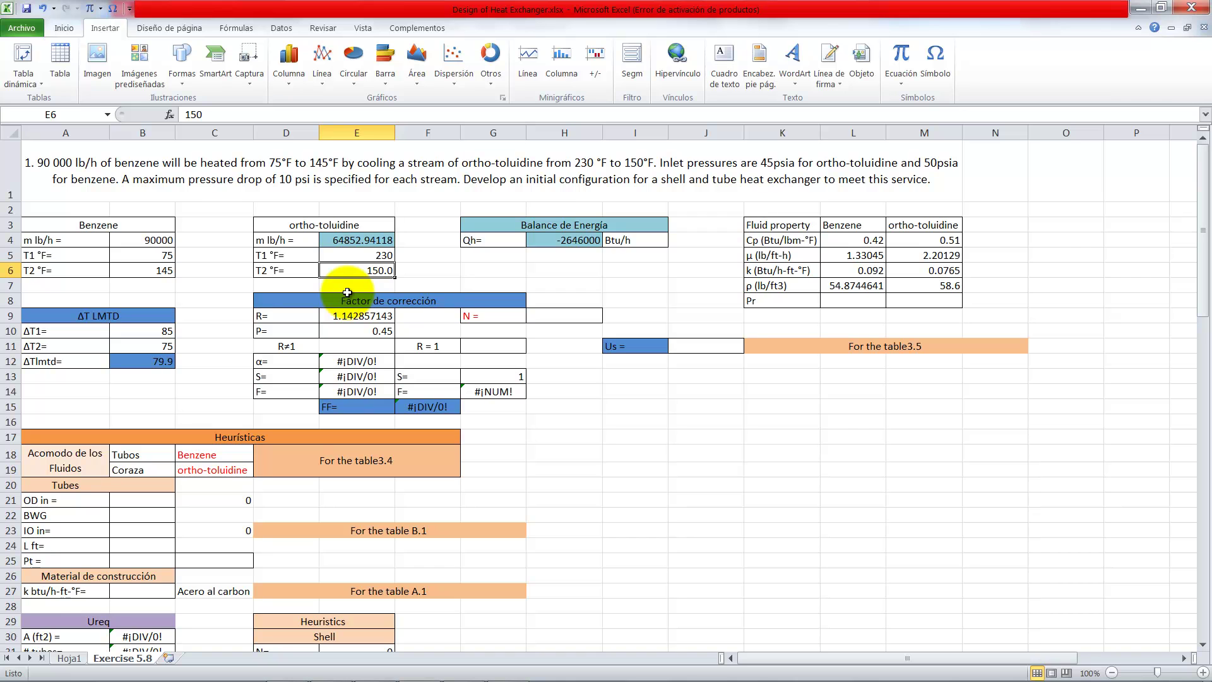
- Examine the formulas behind the ortho-toluidine mass flow, the heat duty Qh and the ΔT1 temperature difference
key(Up)
key(Up)
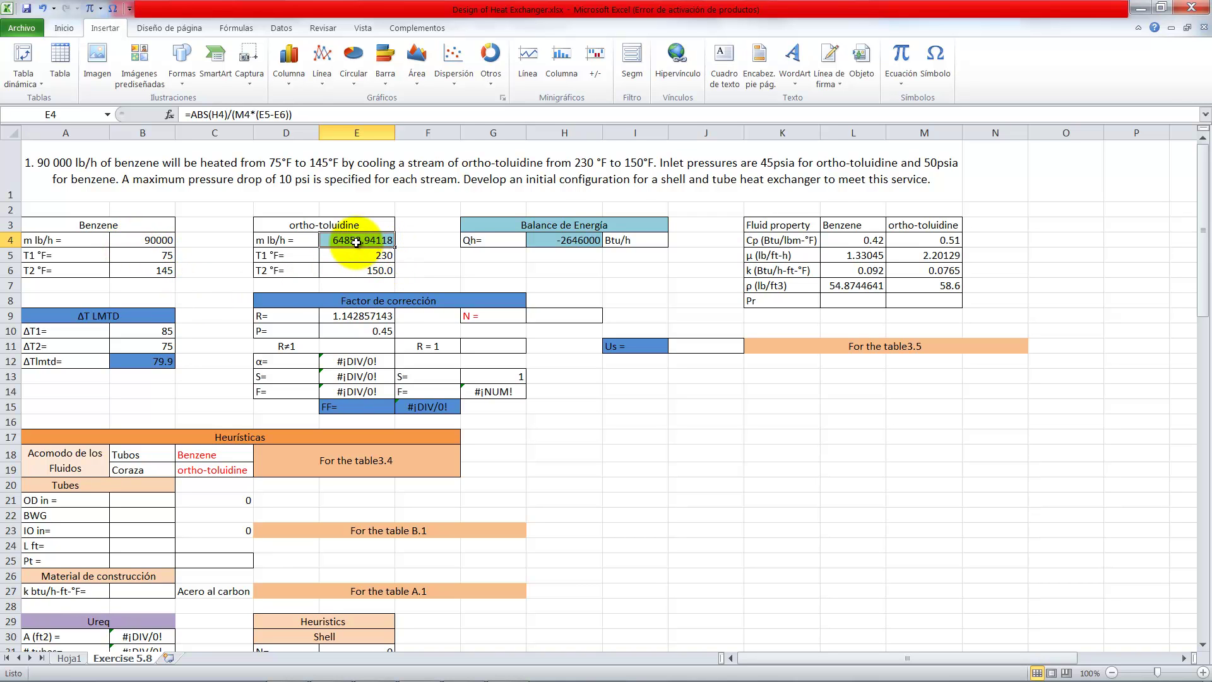
click(577, 242)
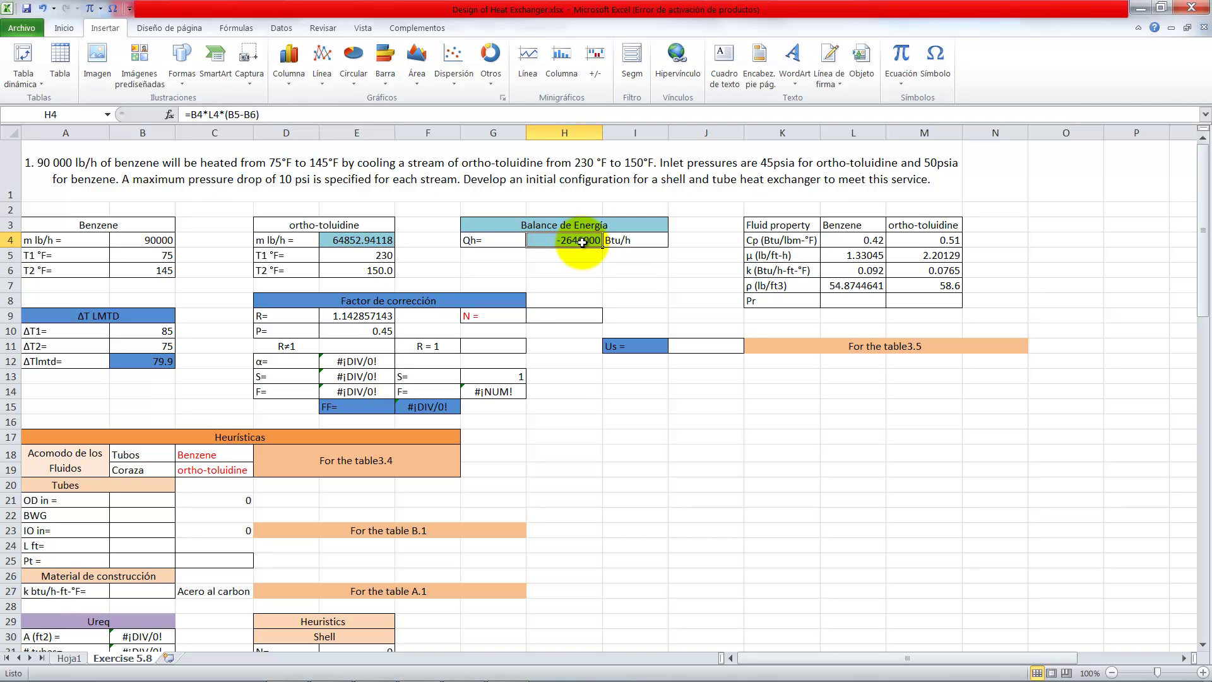
click(353, 244)
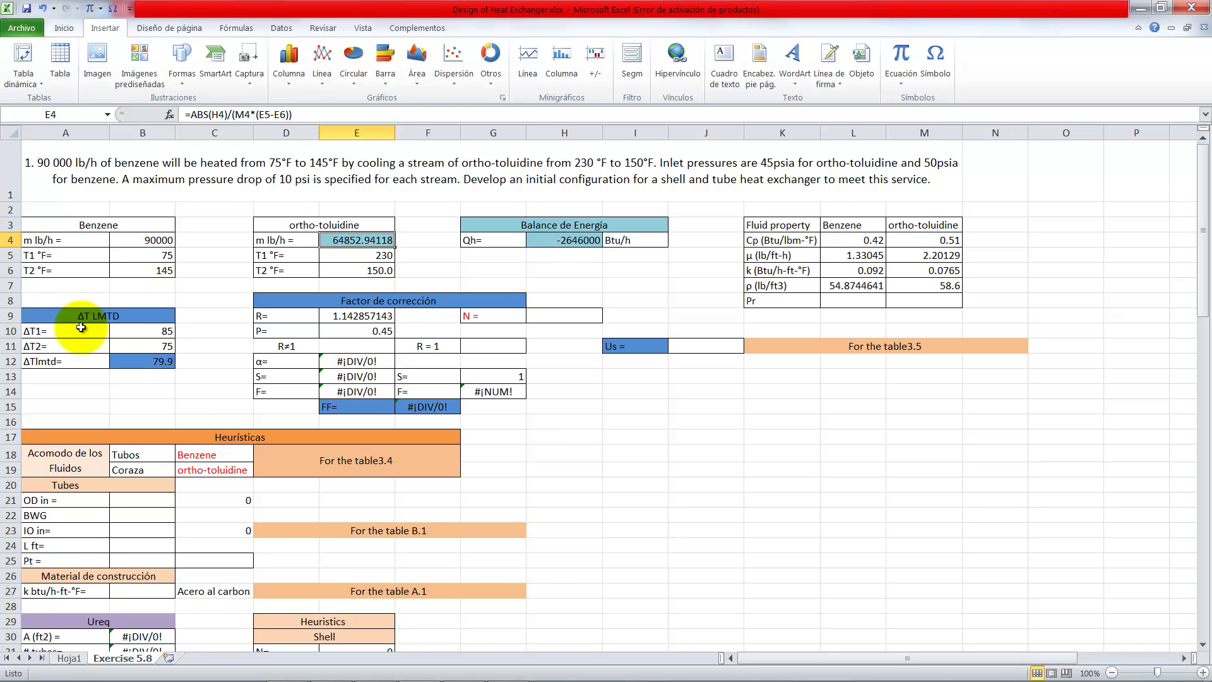
double_click(149, 336)
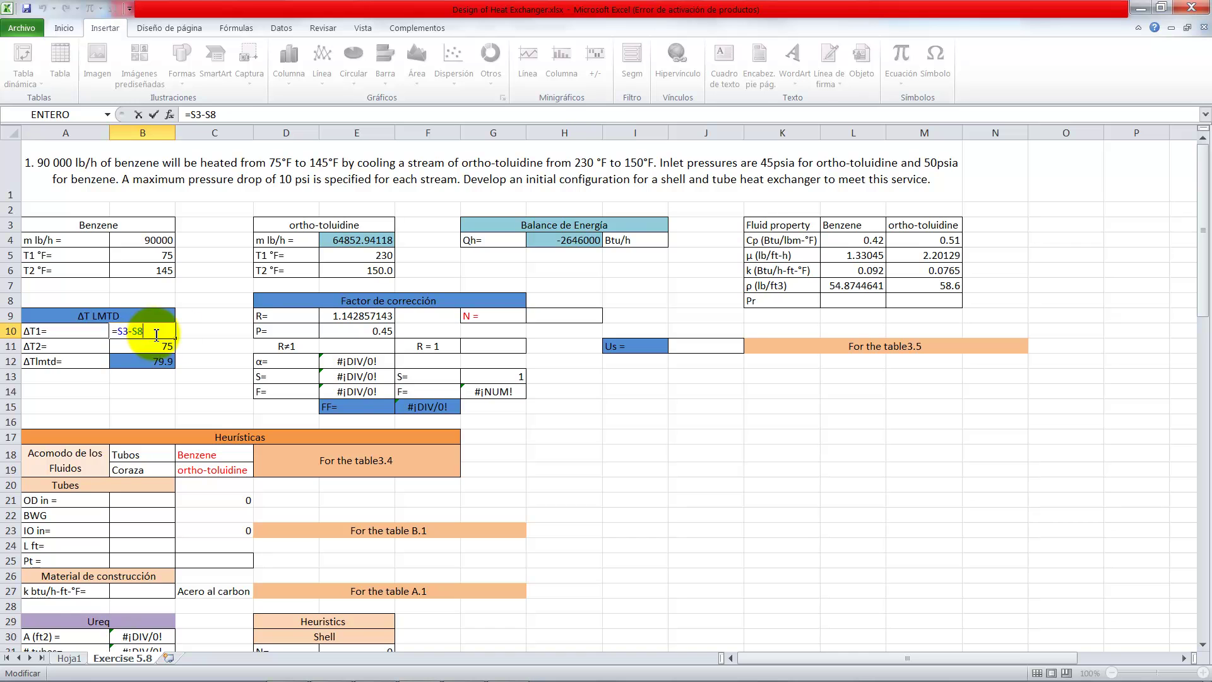
key(Return)
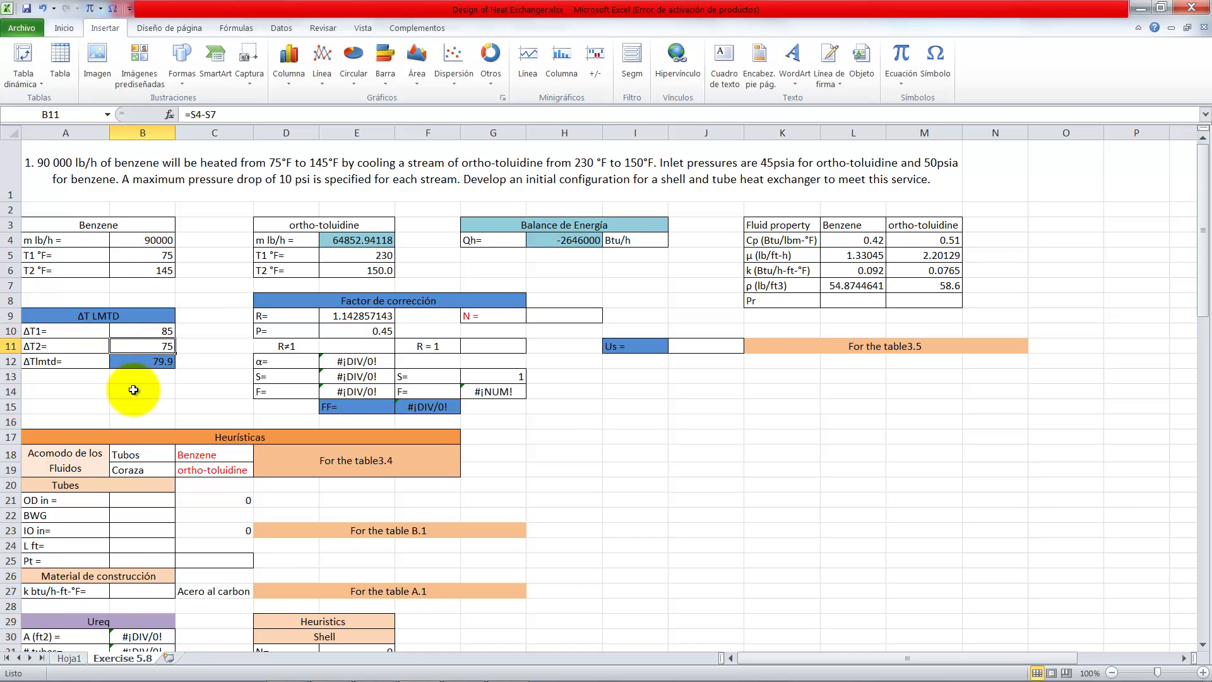
- Set N to 1 for the correction factor and check the formula of the final factor FF
click(547, 314)
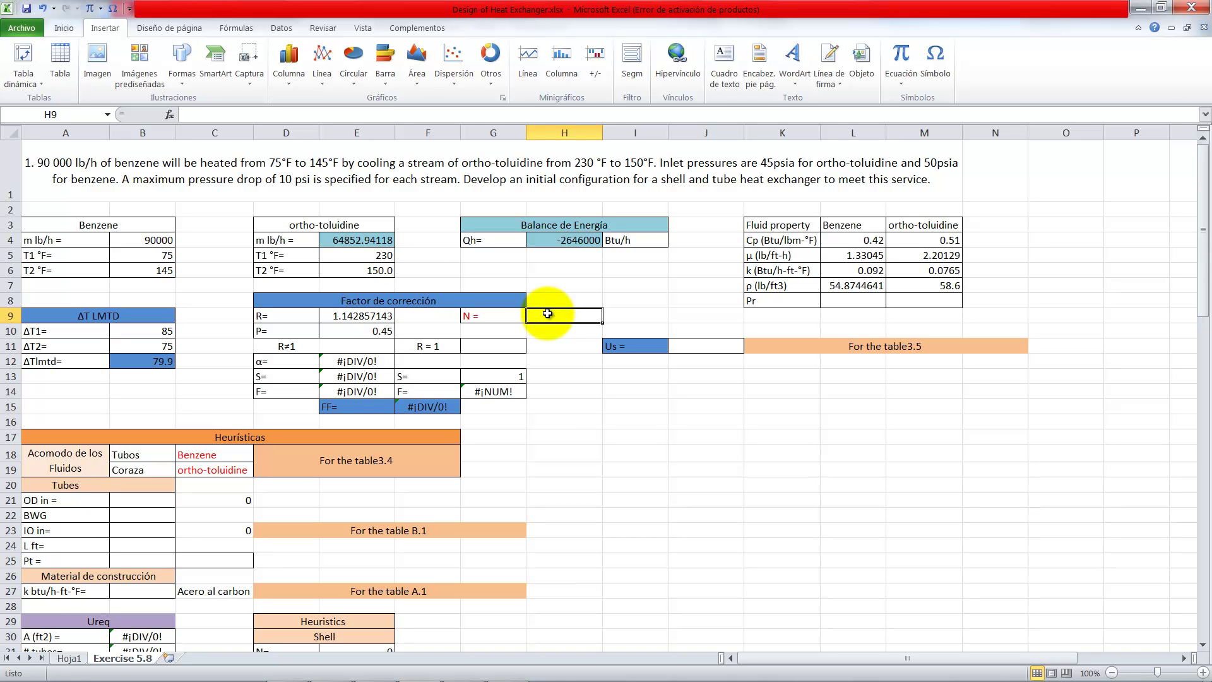
text(1)
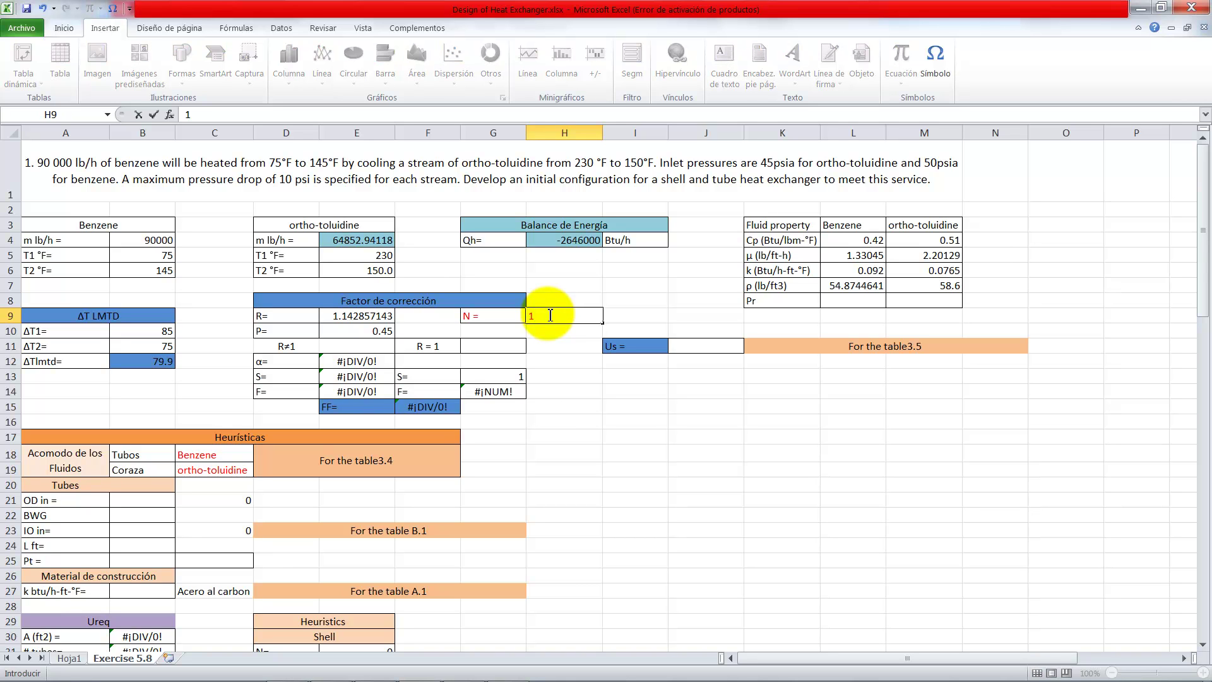
key(Return)
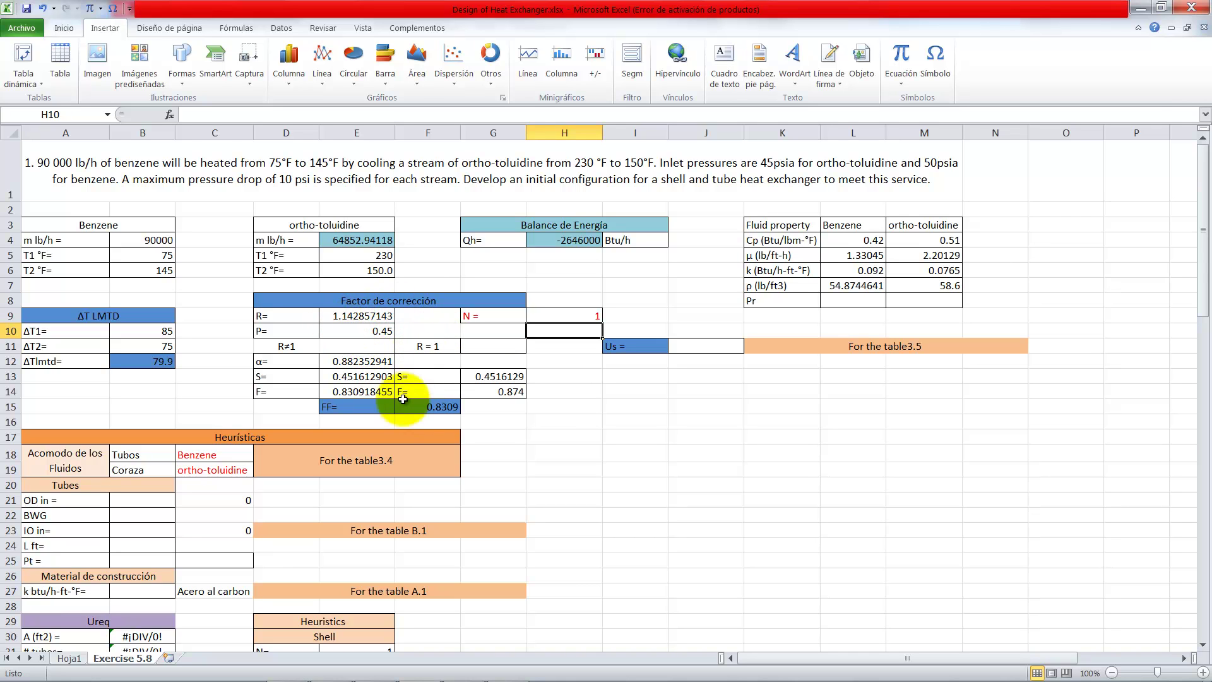
click(429, 407)
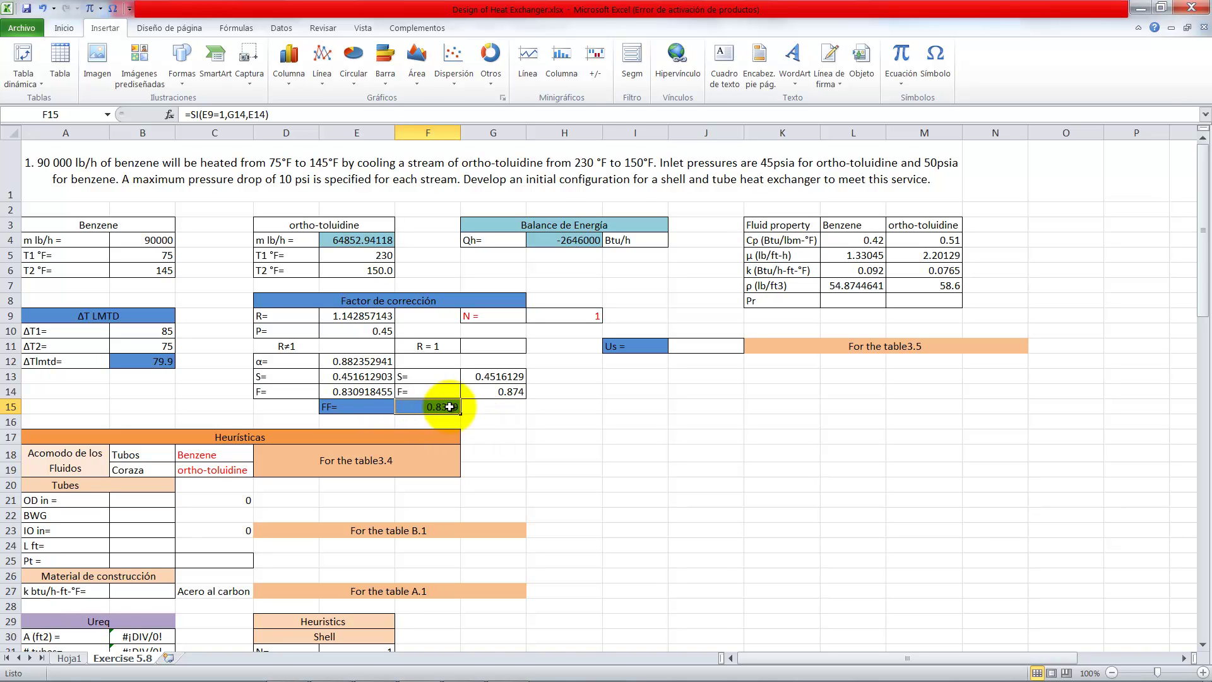
click(571, 313)
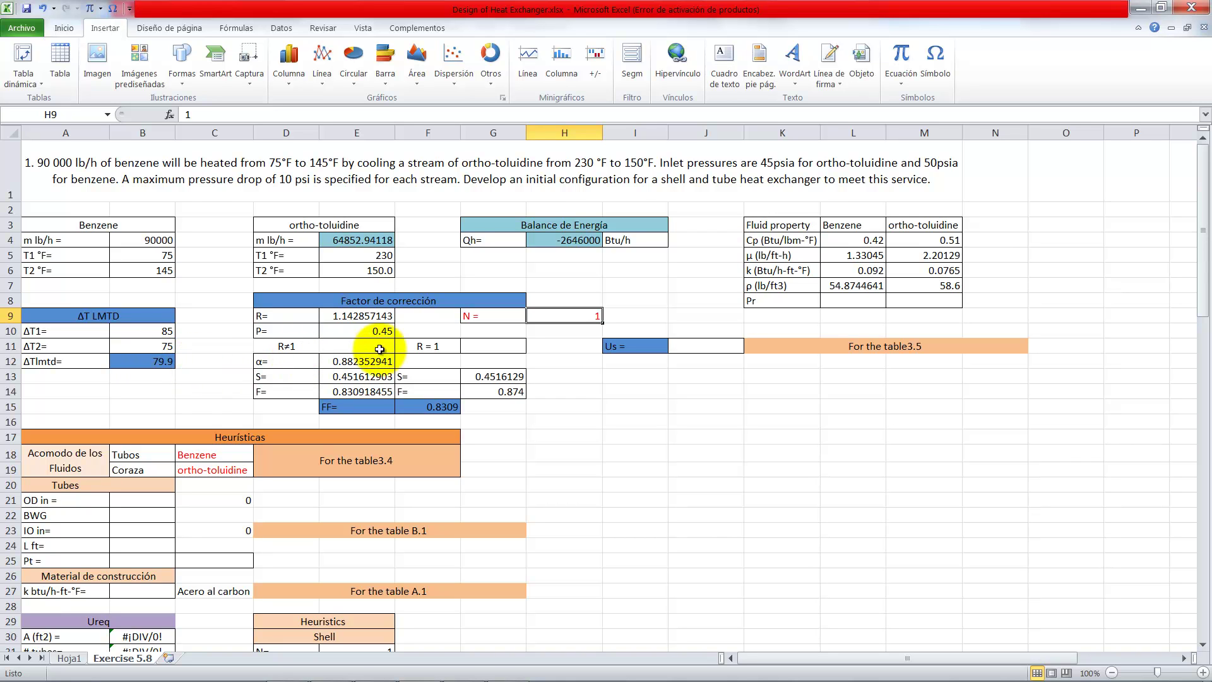
- Enter 40 as the assumed overall coefficient Us, which is taken from table 3.5
click(696, 347)
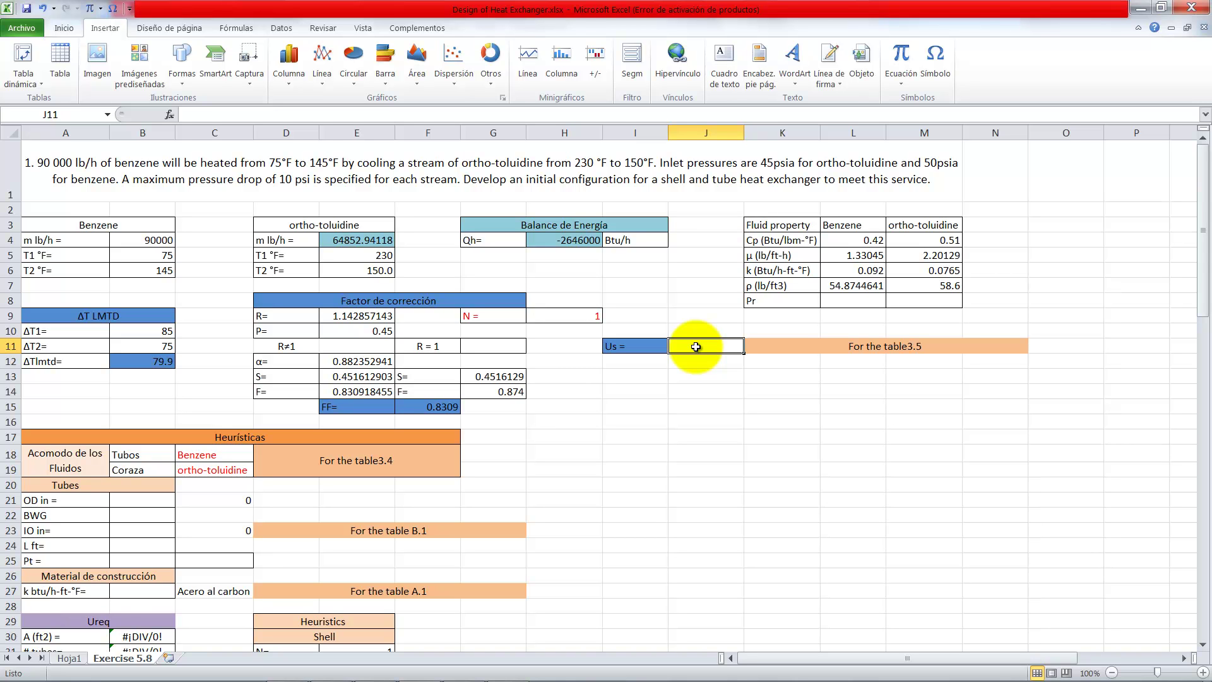
click(852, 351)
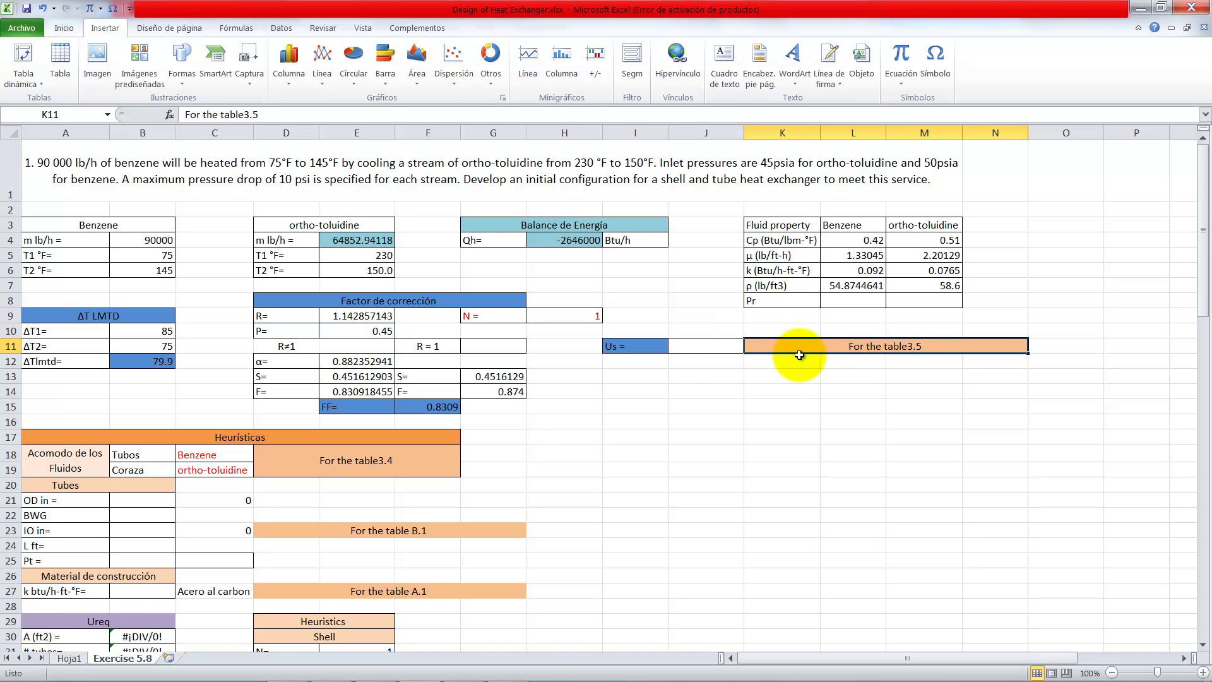
click(684, 350)
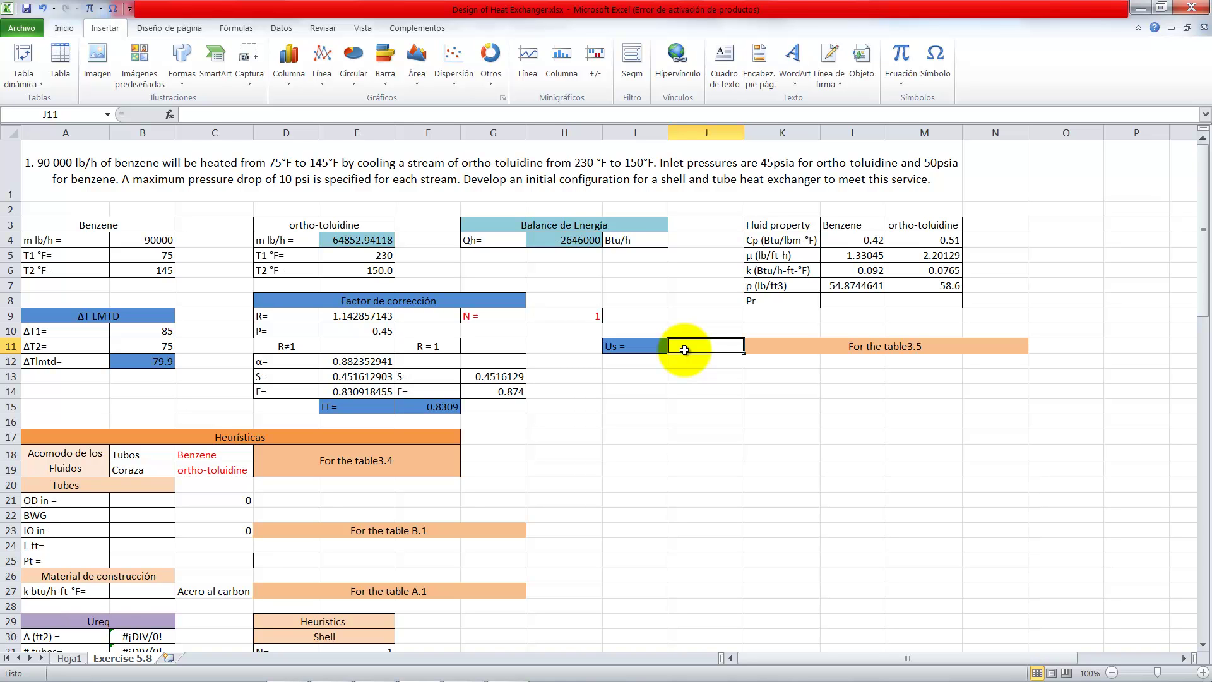
text(40)
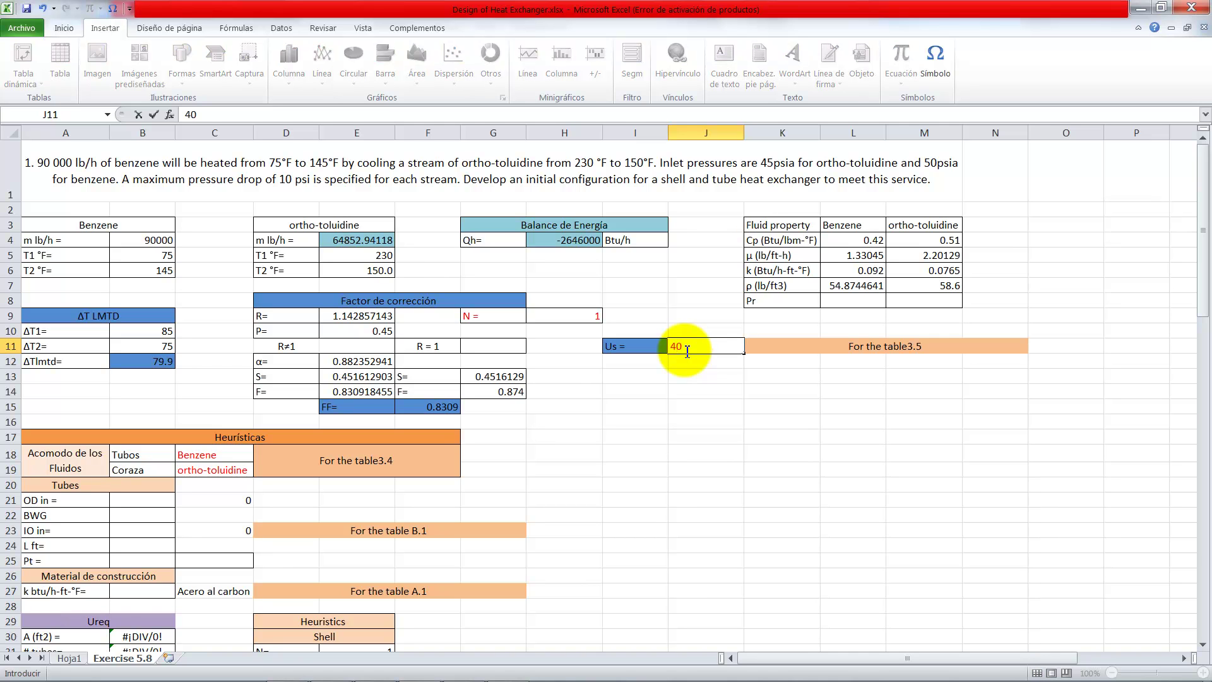
key(Return)
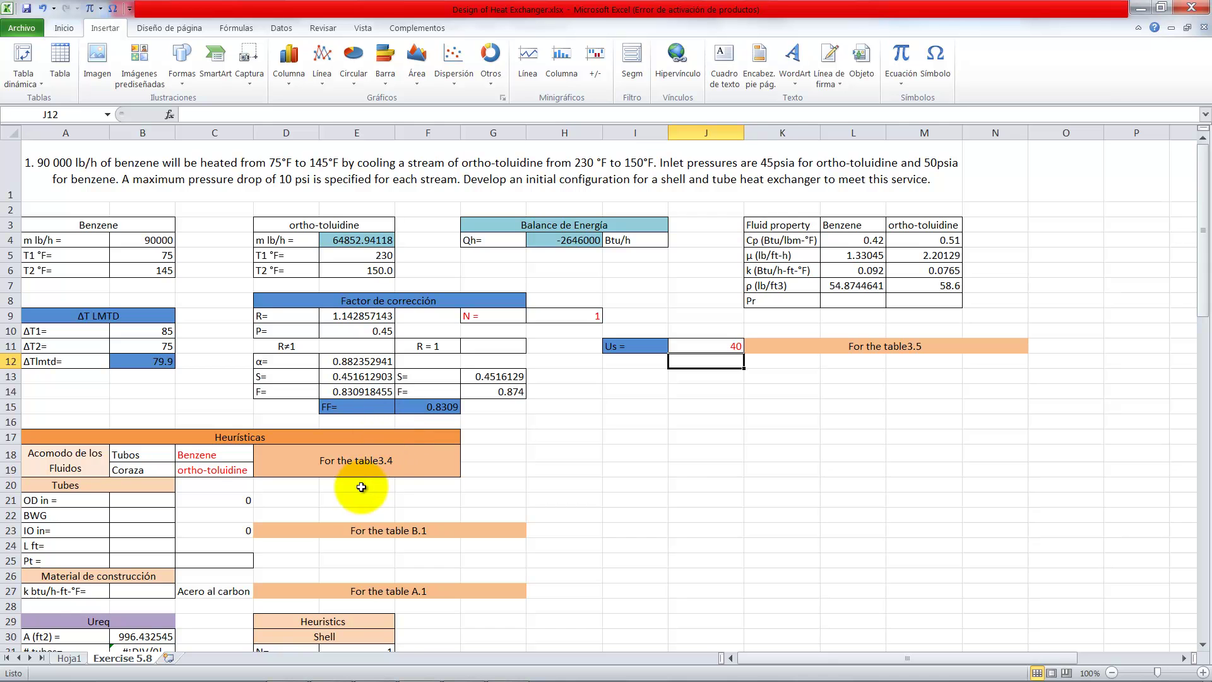
- Examine the heat-transfer area formula in the Ureq block, the Heurísticas section and the ortho-toluidine viscosity
scroll(392, 473, down, 2)
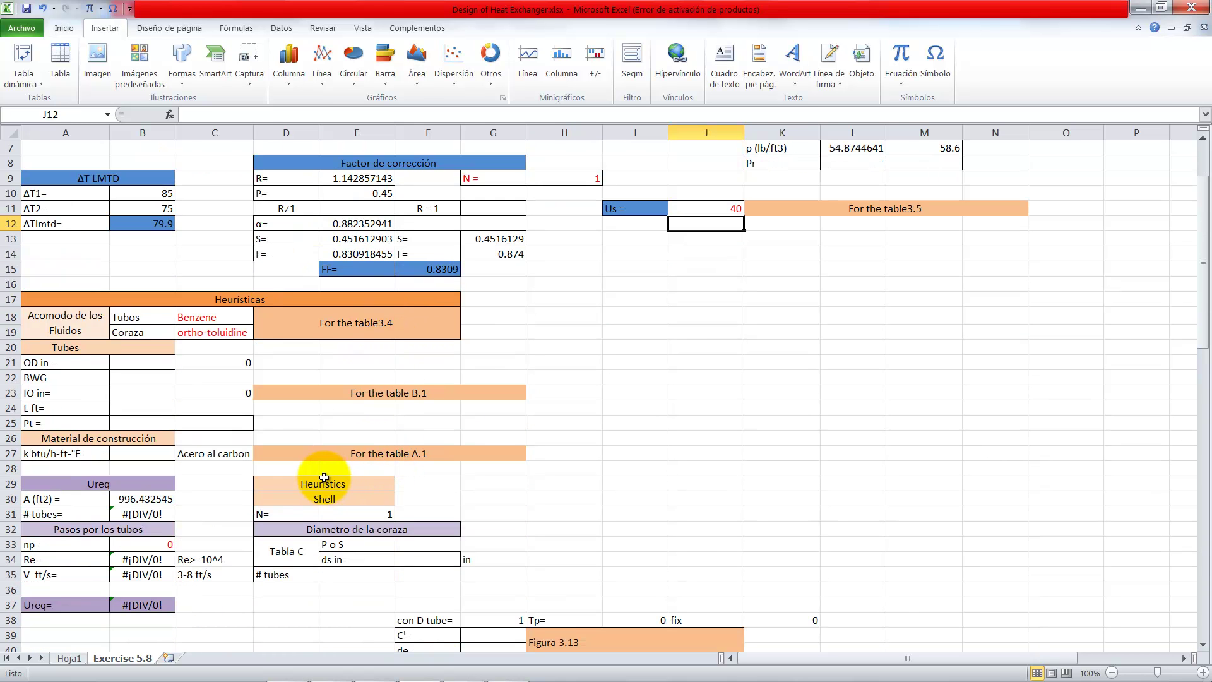
click(148, 500)
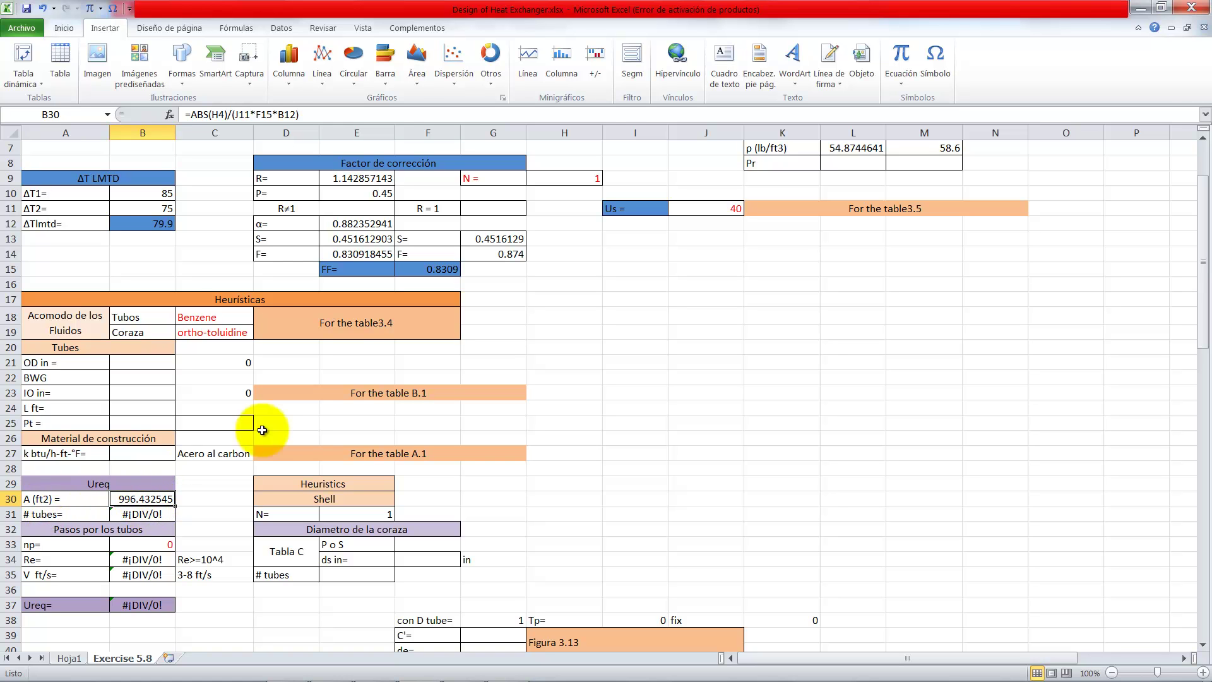
click(179, 301)
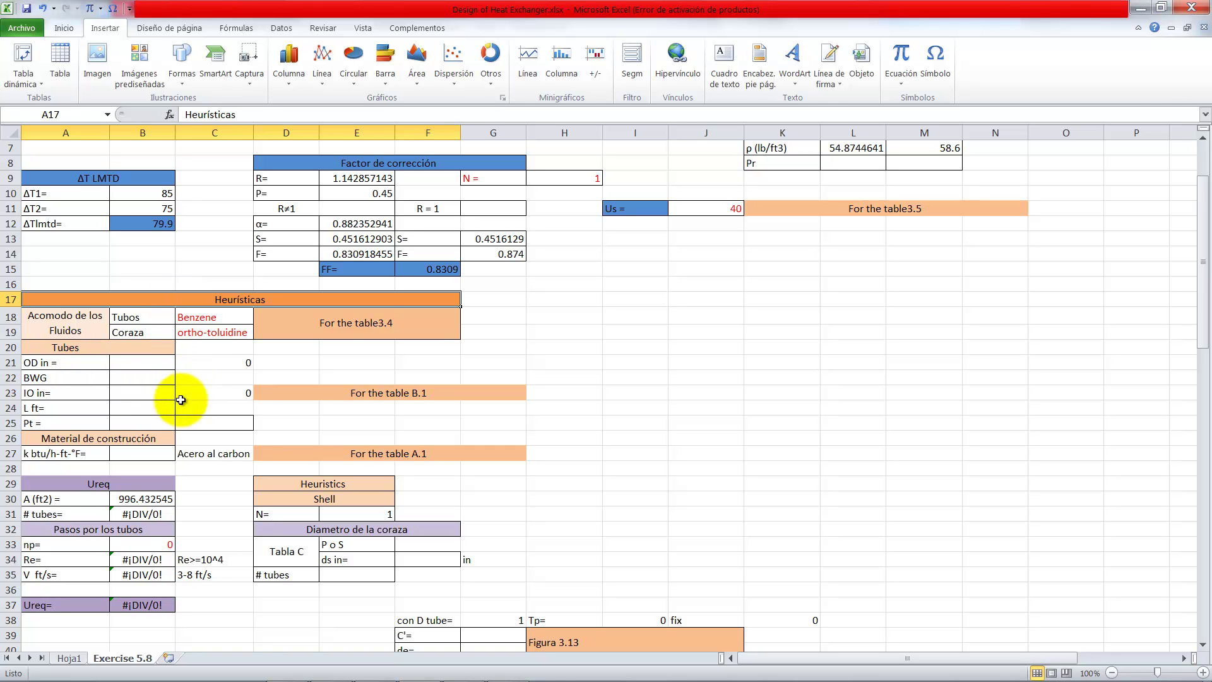
click(127, 363)
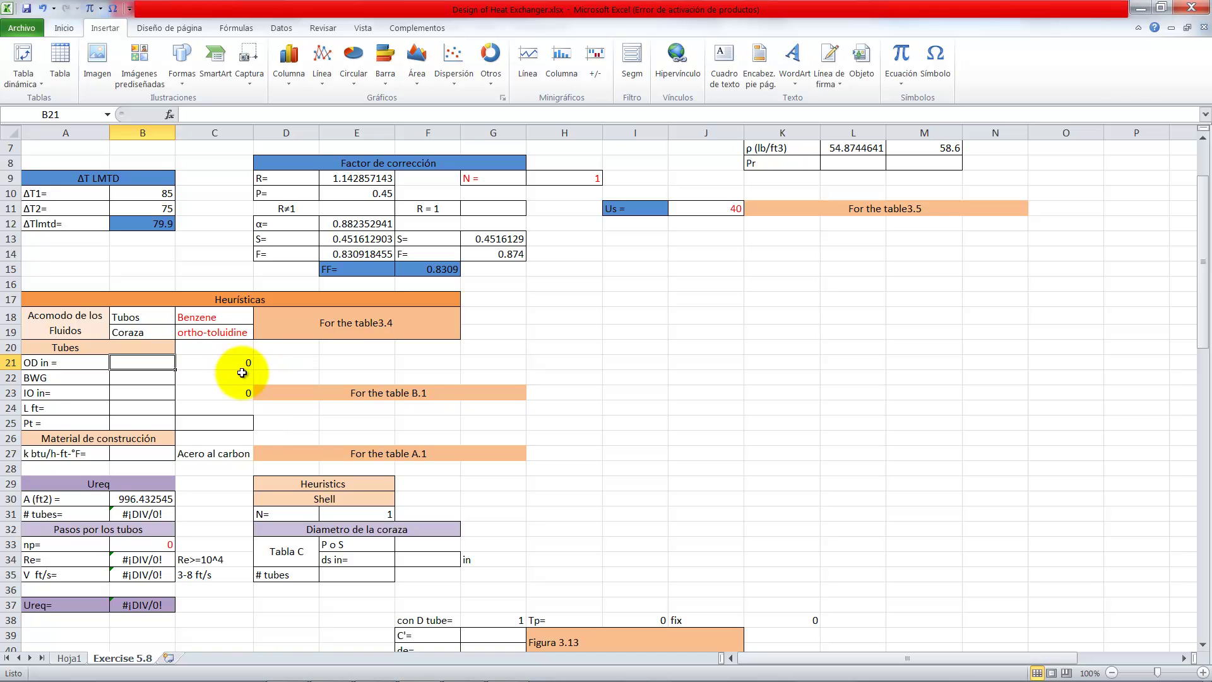
scroll(248, 379, up, 2)
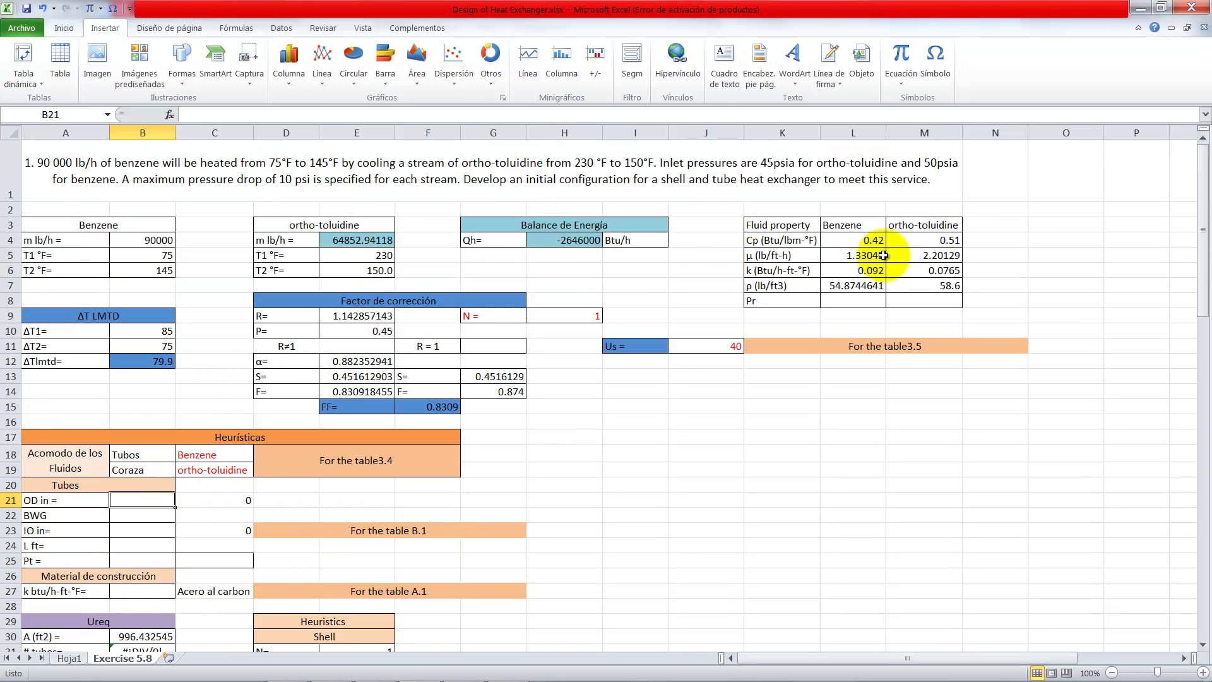
click(906, 259)
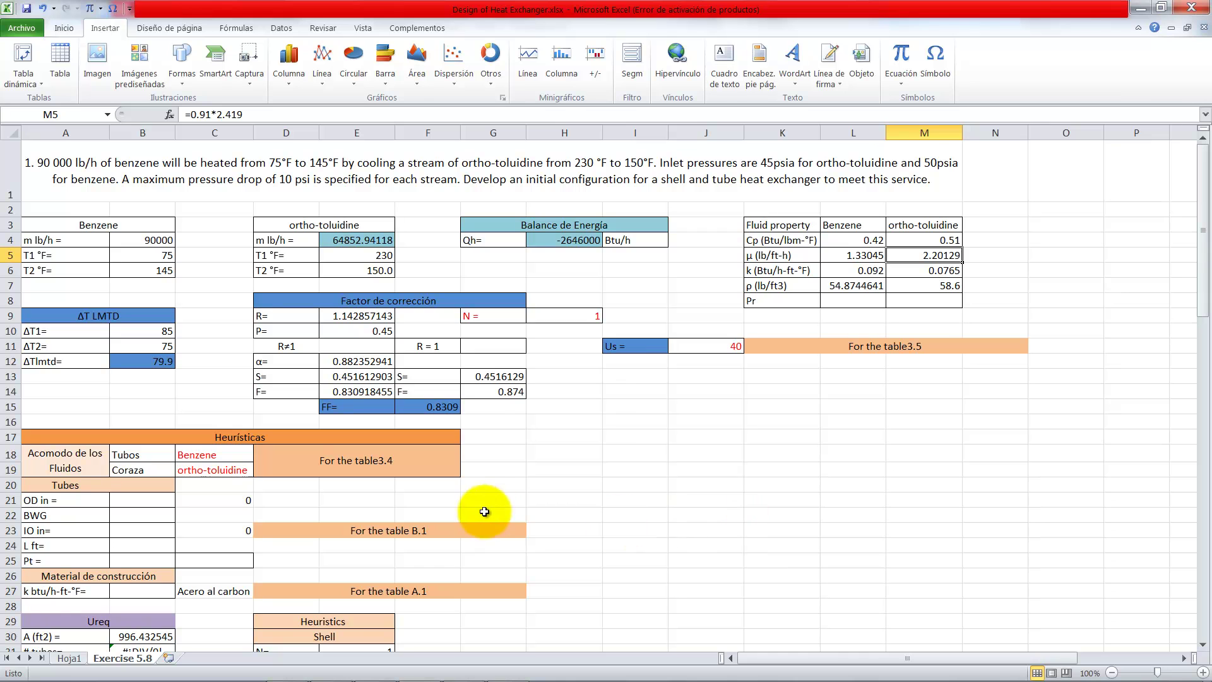
scroll(467, 499, down, 1)
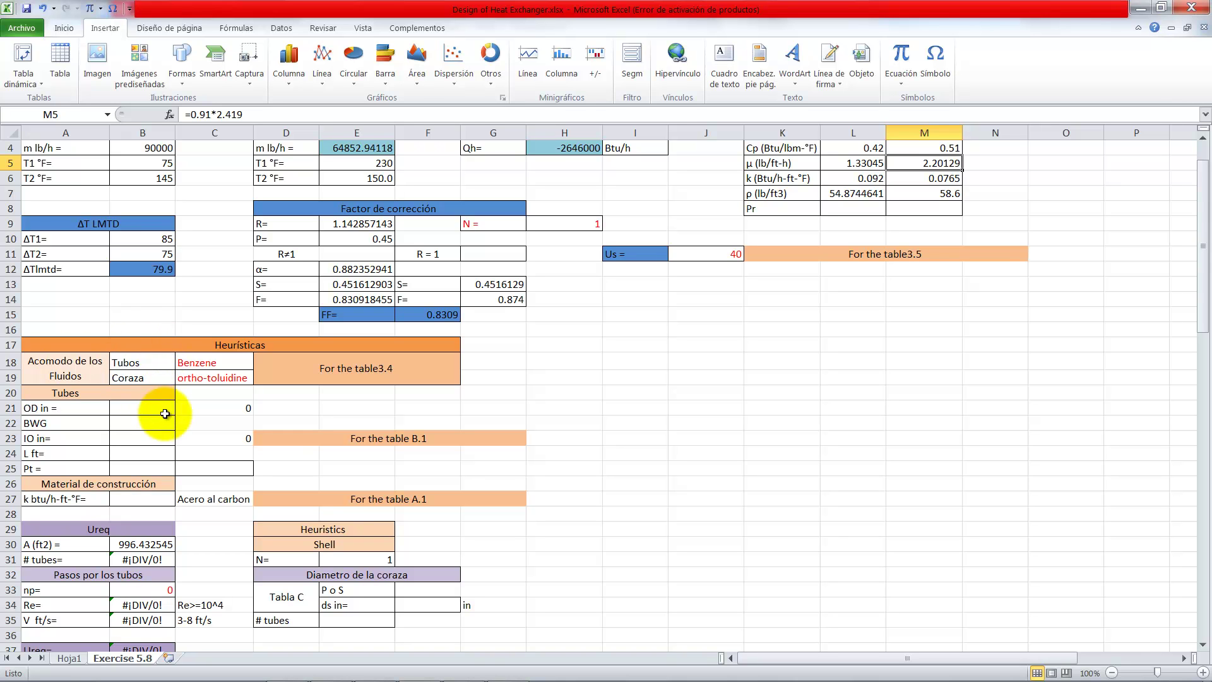
- Fill in the tube dimensions under Tubes: outer diameter 1 in, BWG 14 and inner diameter 0.834 in
click(134, 410)
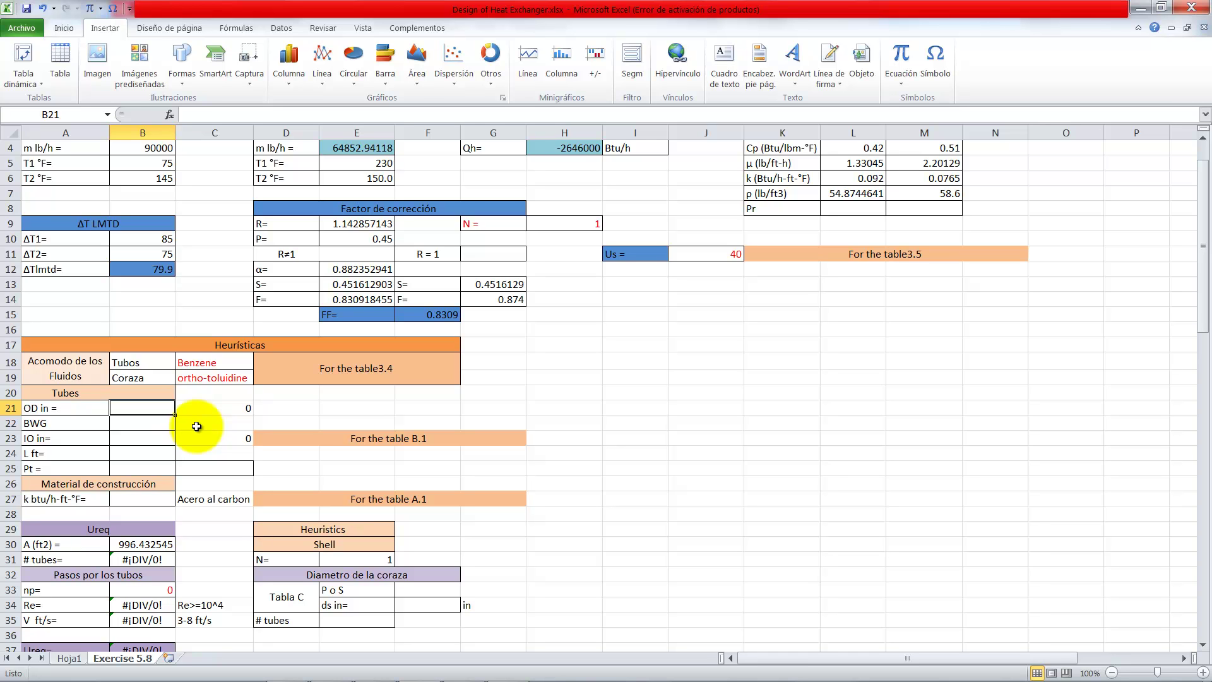
text(1)
key(Return)
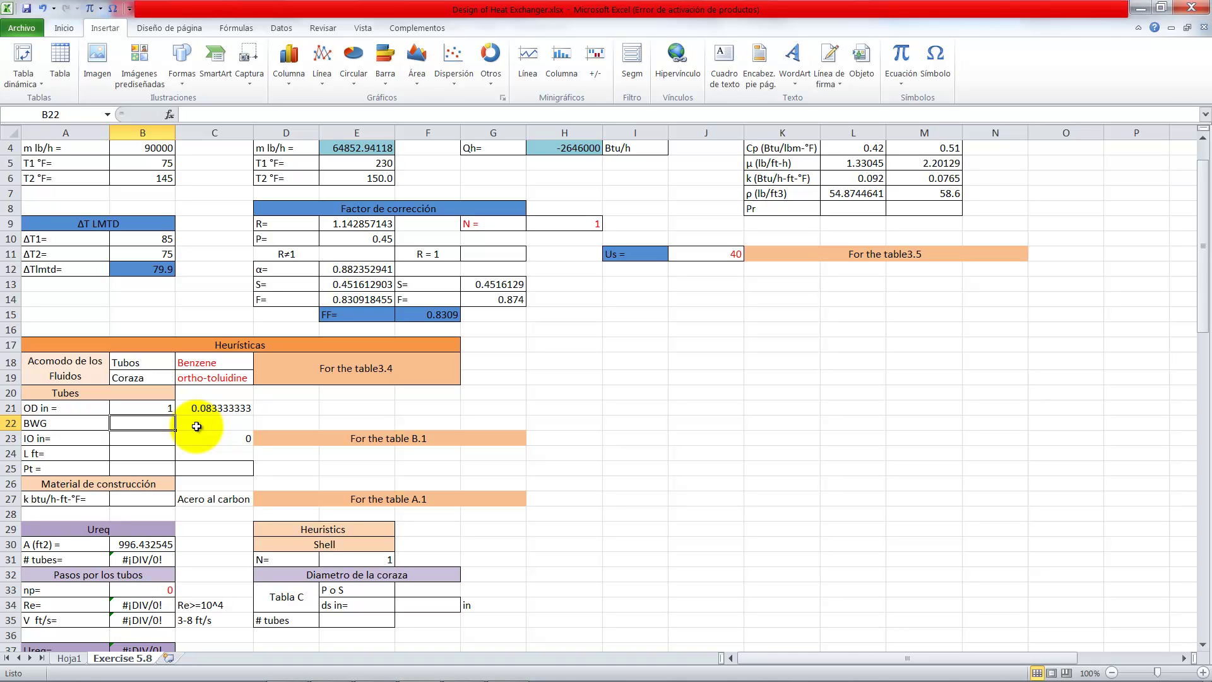
text(14)
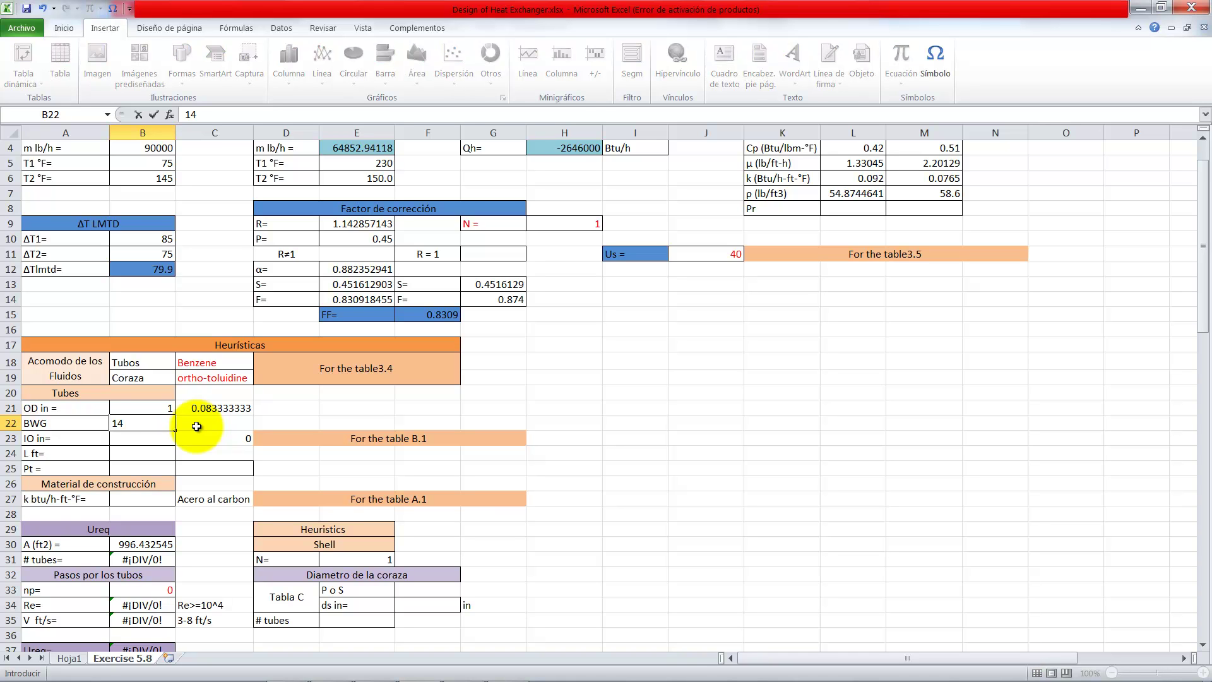
key(Return)
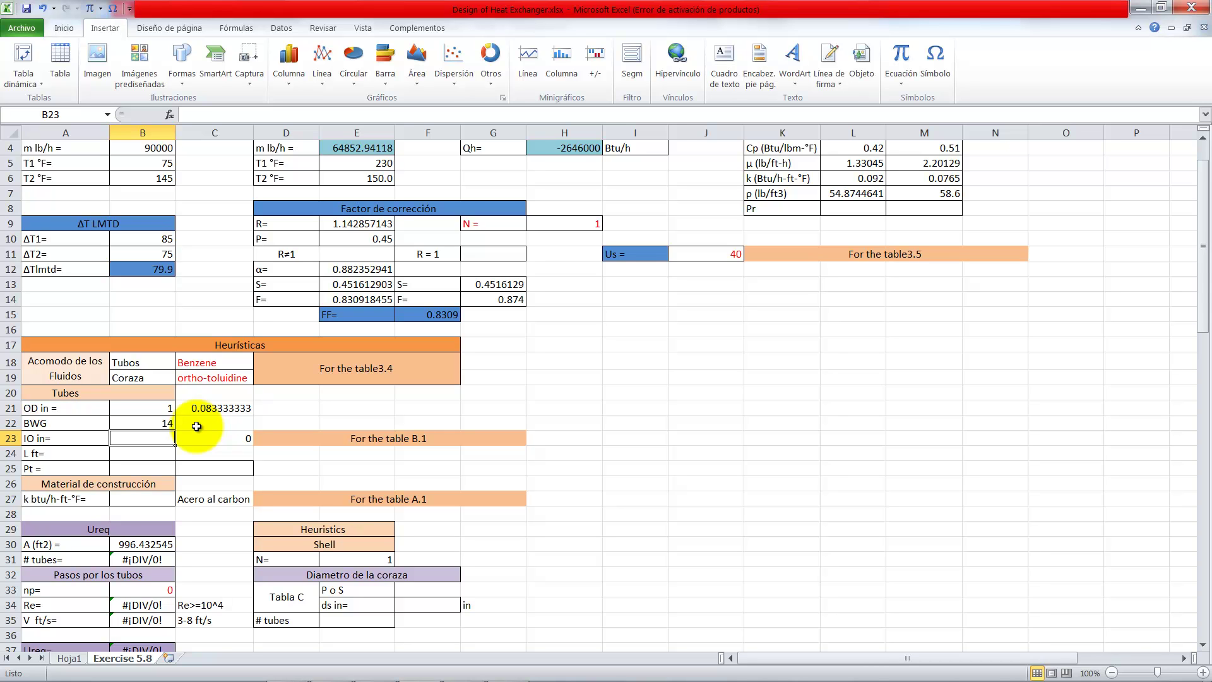
text(0.834)
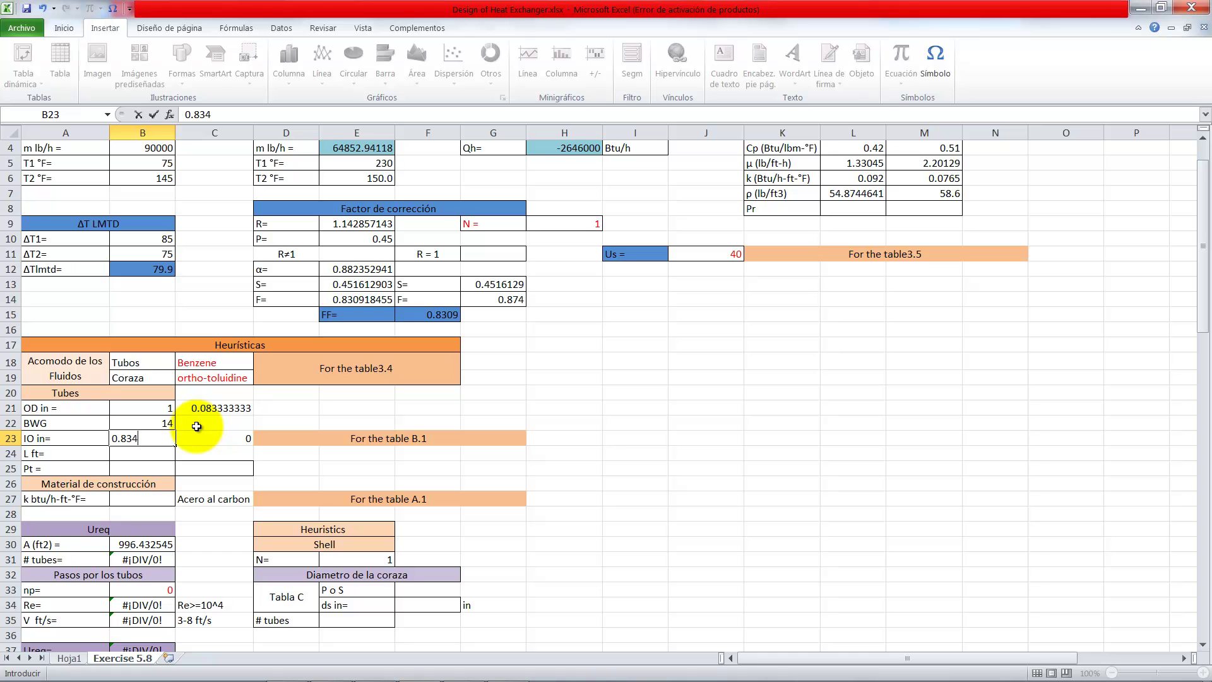
key(Return)
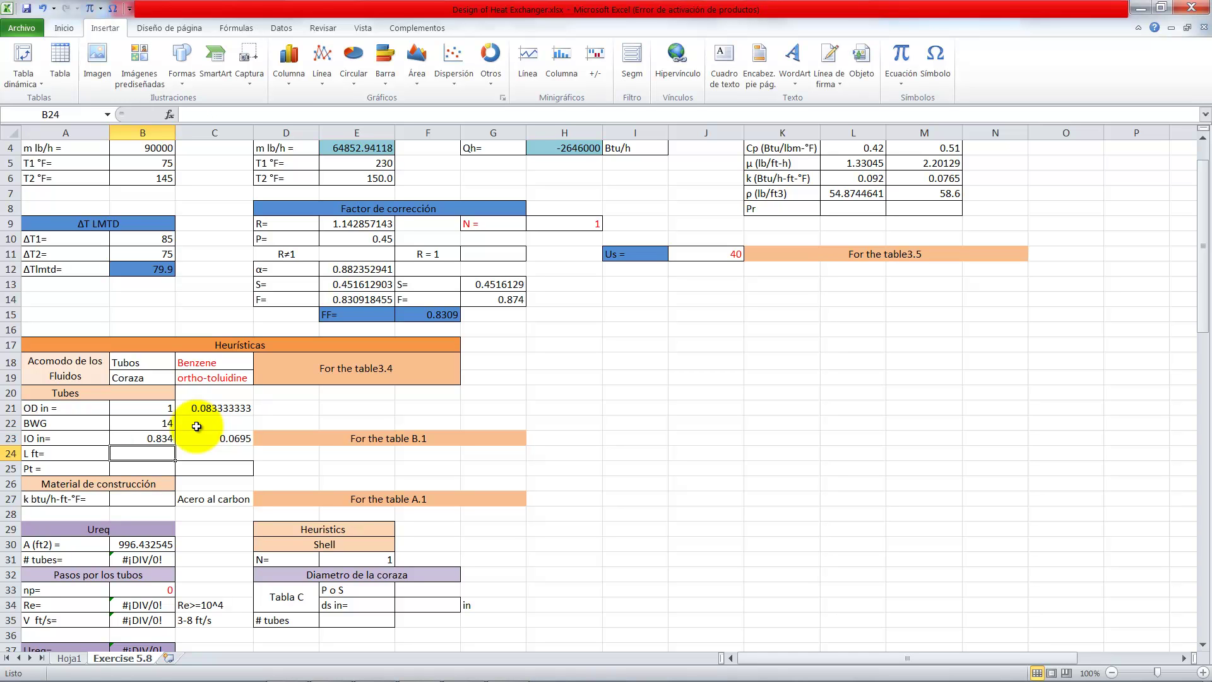
- Check the outer diameter's conversion to feet and set the tube length L to 20 ft
click(209, 408)
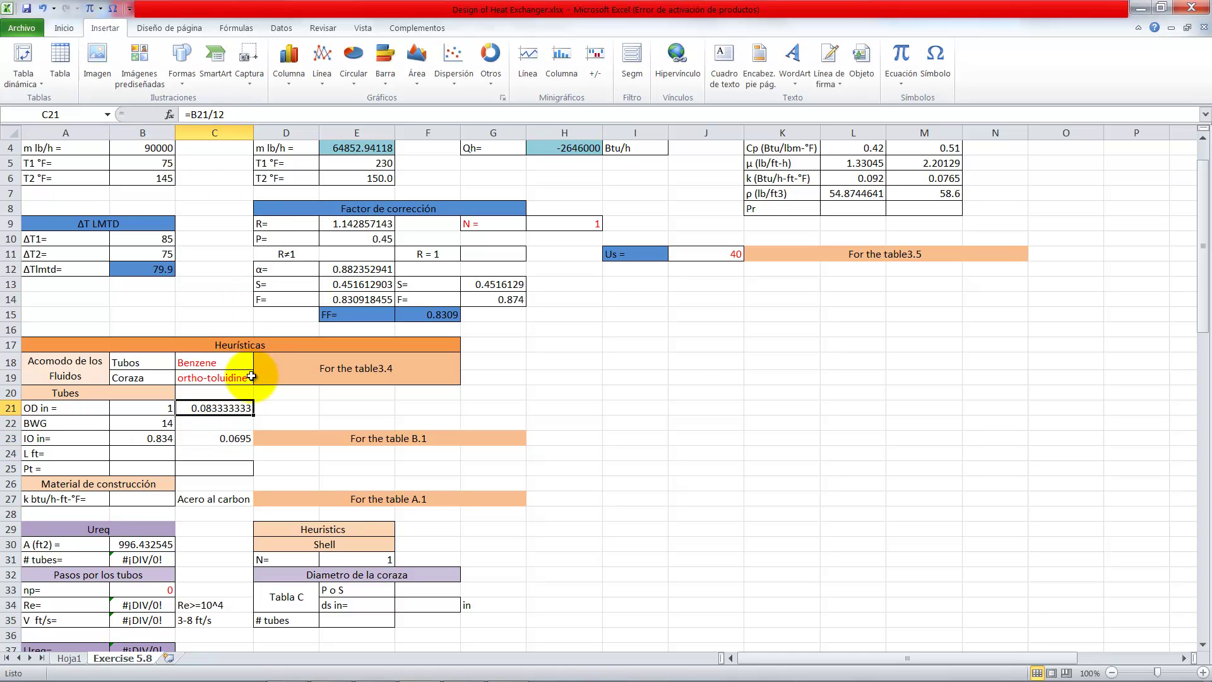
click(271, 408)
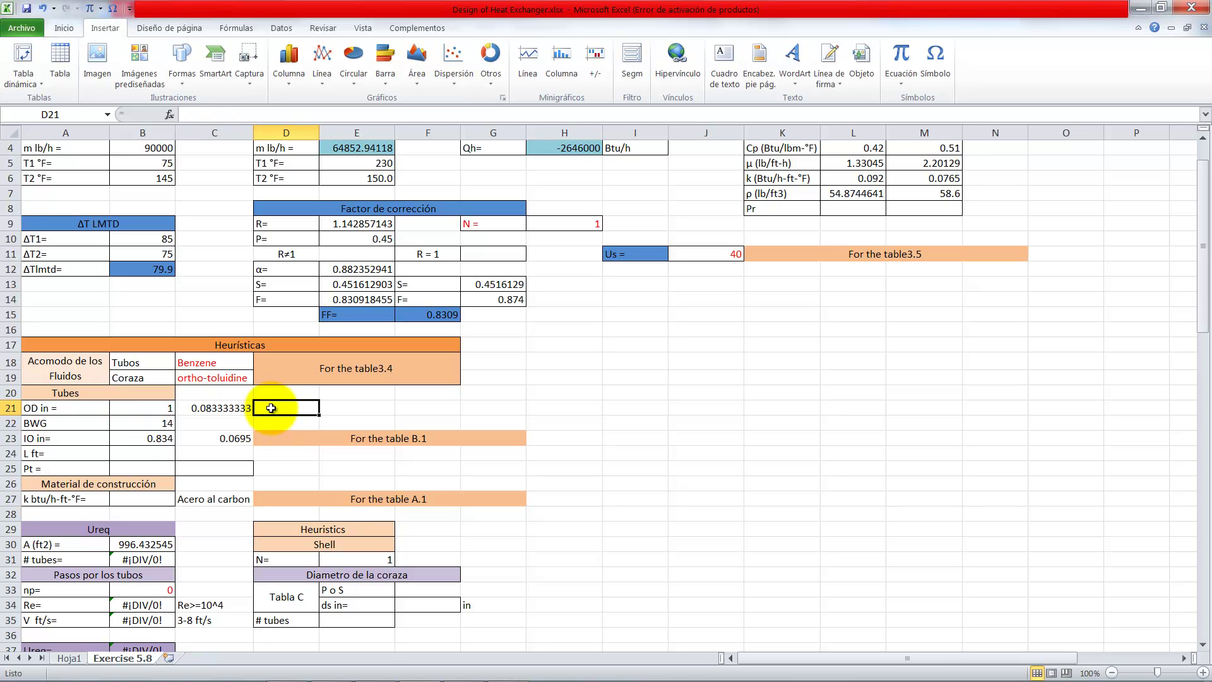
click(144, 454)
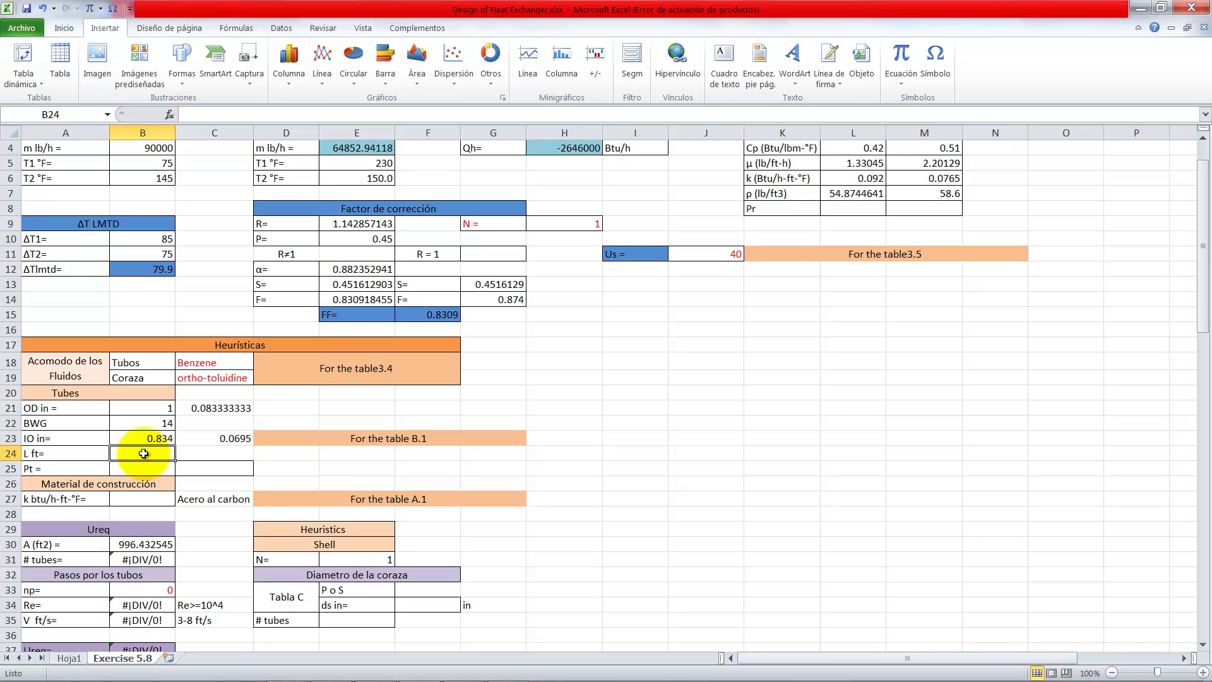
text(20)
key(Return)
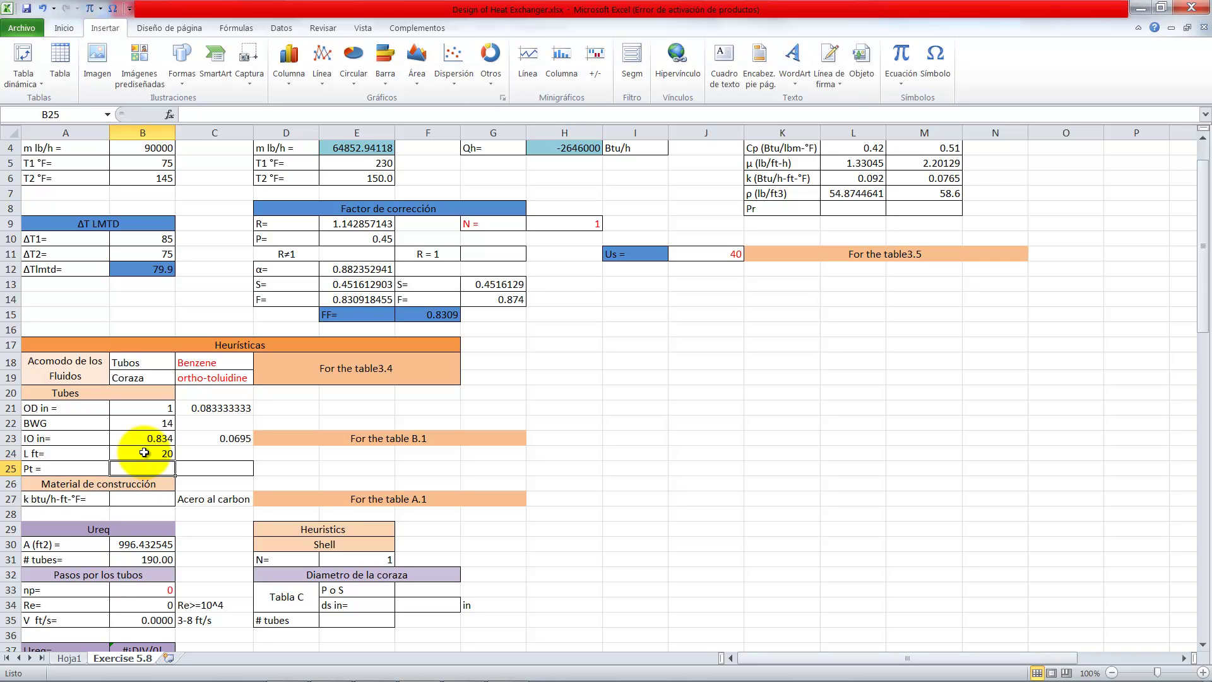
- Set the tube pitch Pt to 1.25 and enter the layout "cuadrado" beside it
click(150, 414)
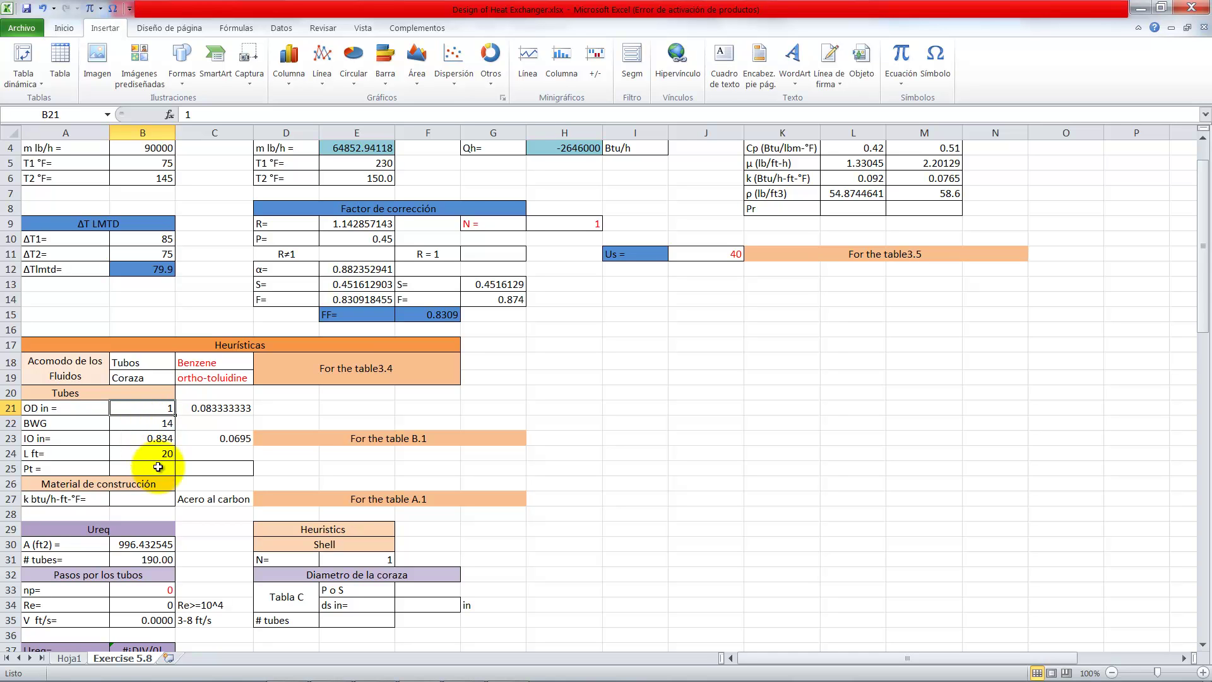
click(133, 470)
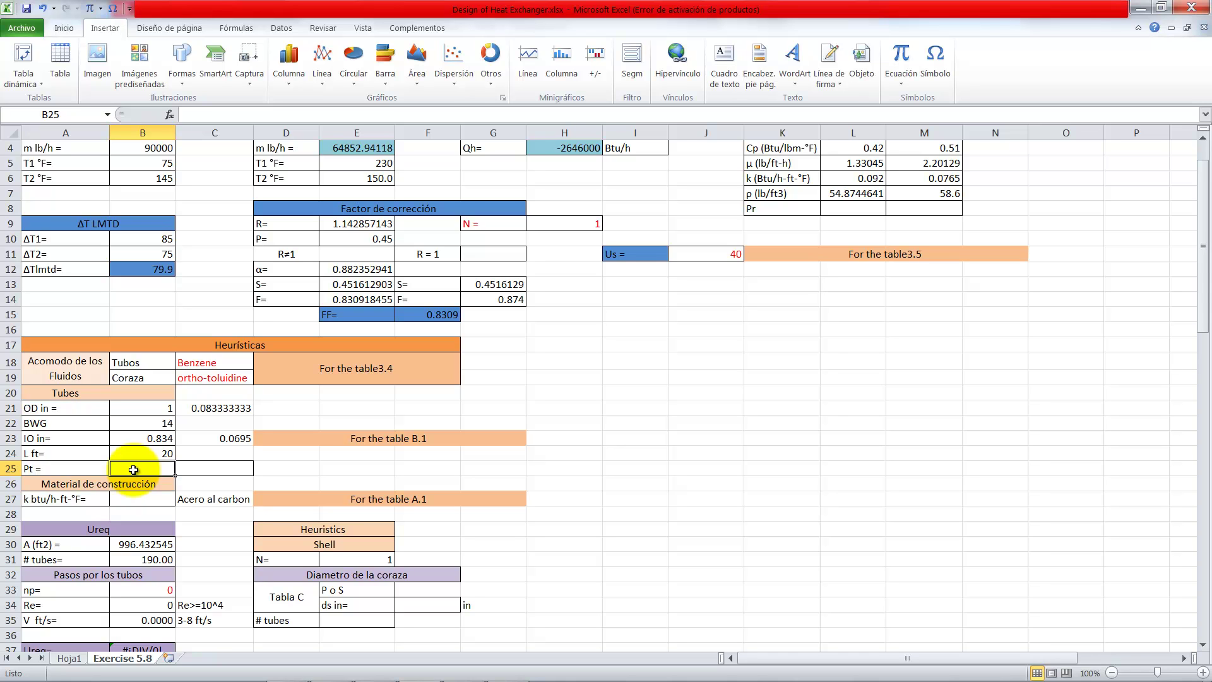
text(1.2)
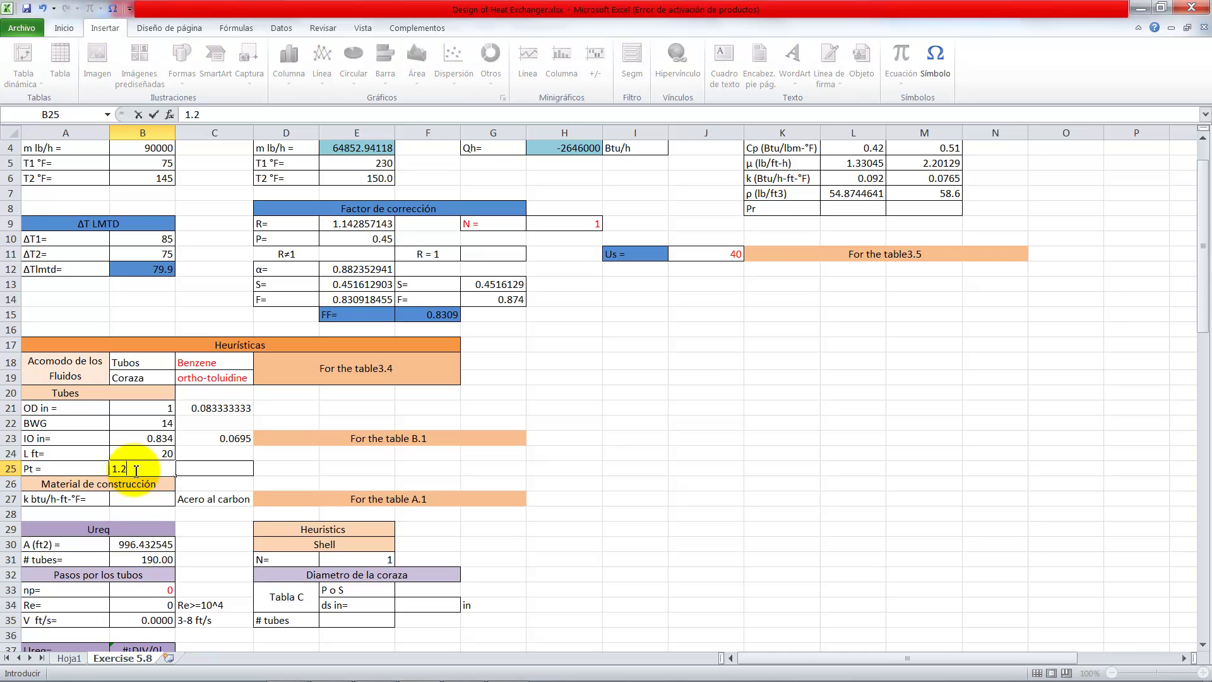
text(5)
key(Return)
key(Right)
key(Up)
text(c)
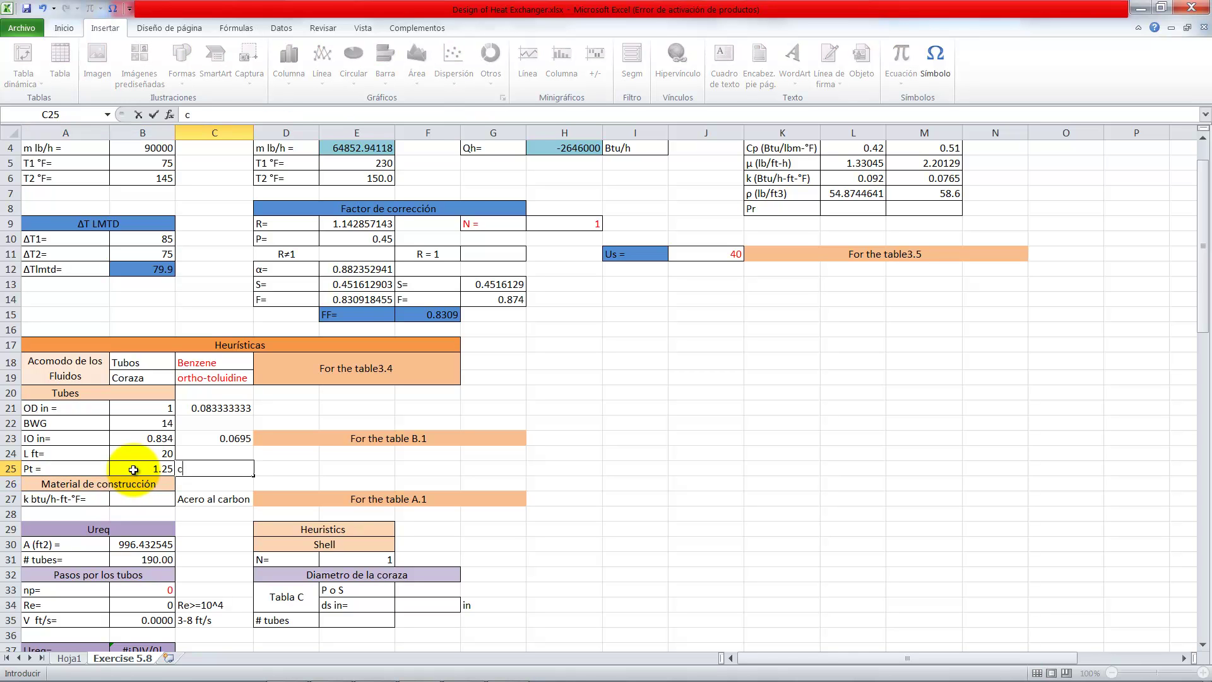
text(uadrado)
key(Return)
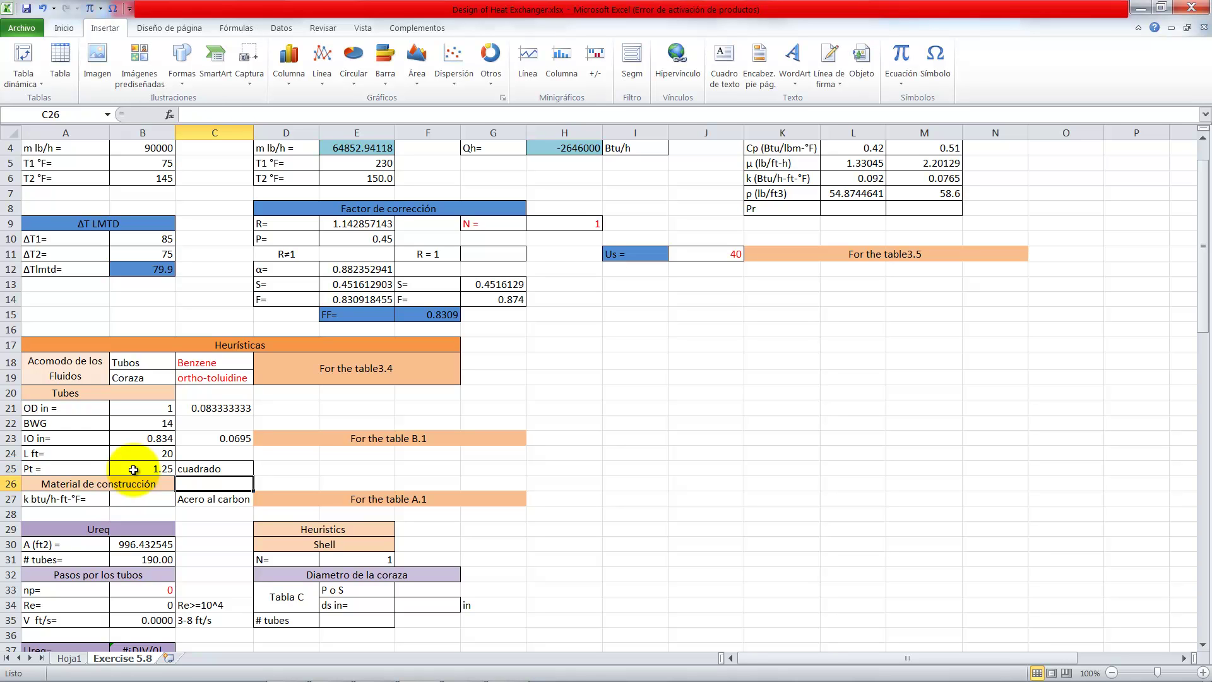
- Enter 36 as the thermal conductivity k of the carbon steel construction material
key(Down)
key(Down)
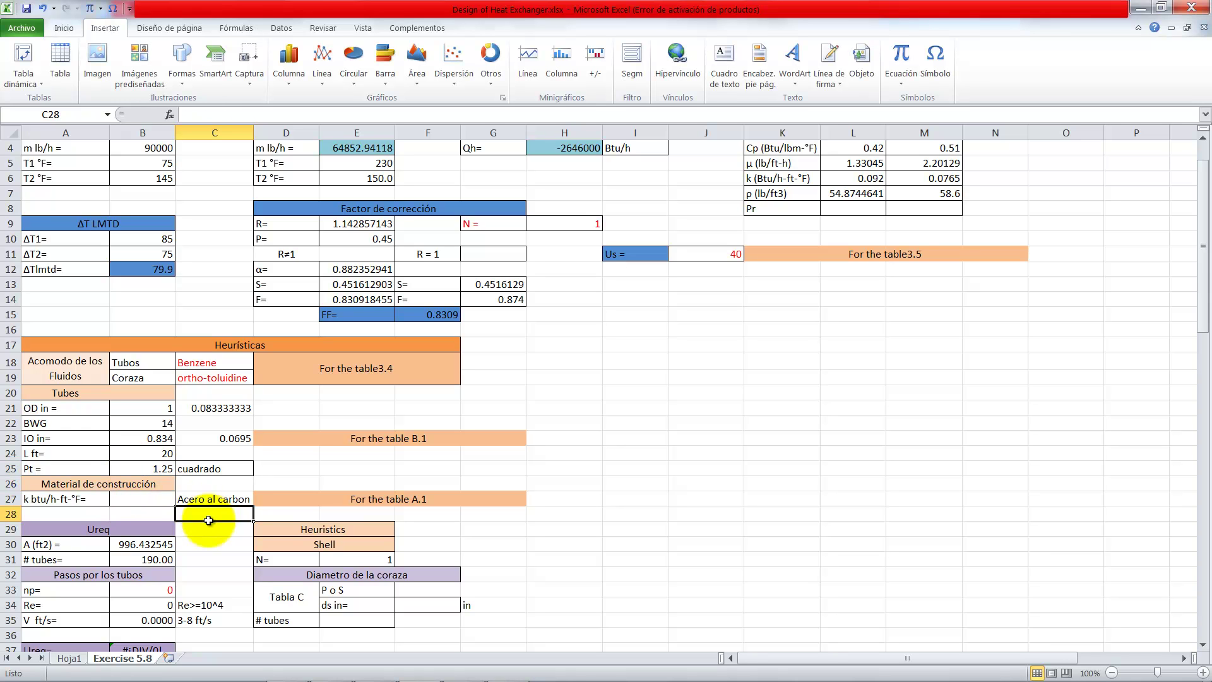
click(194, 498)
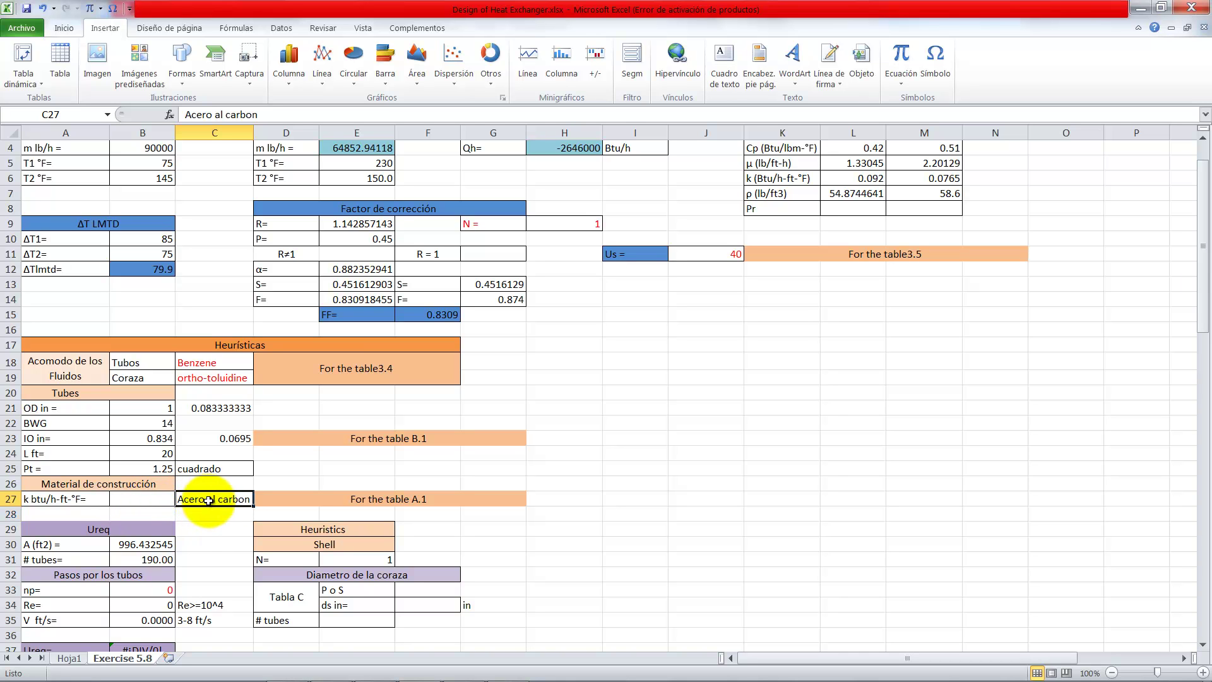
click(151, 501)
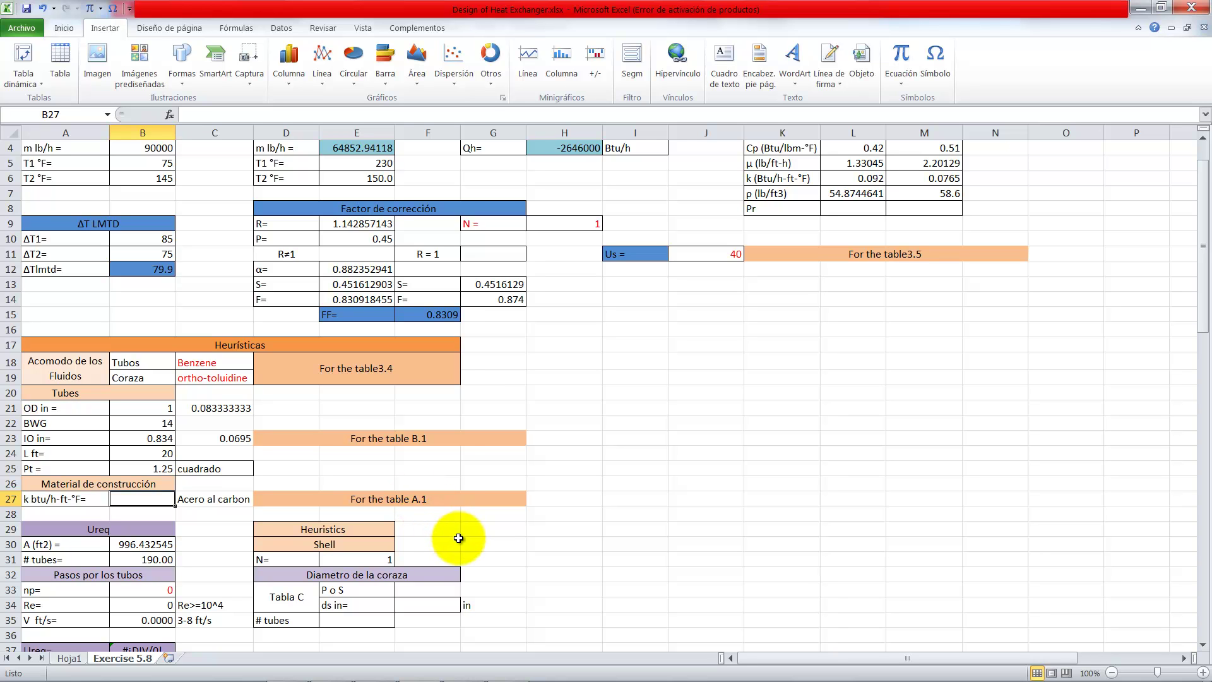
text(36)
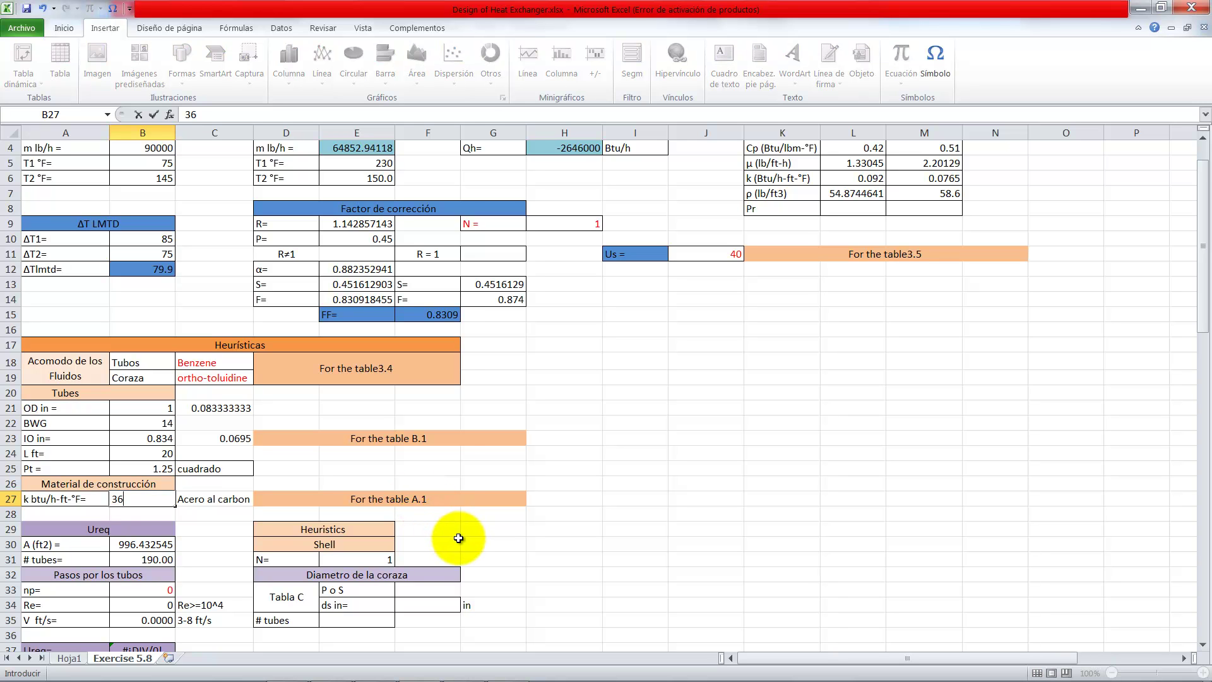
key(Return)
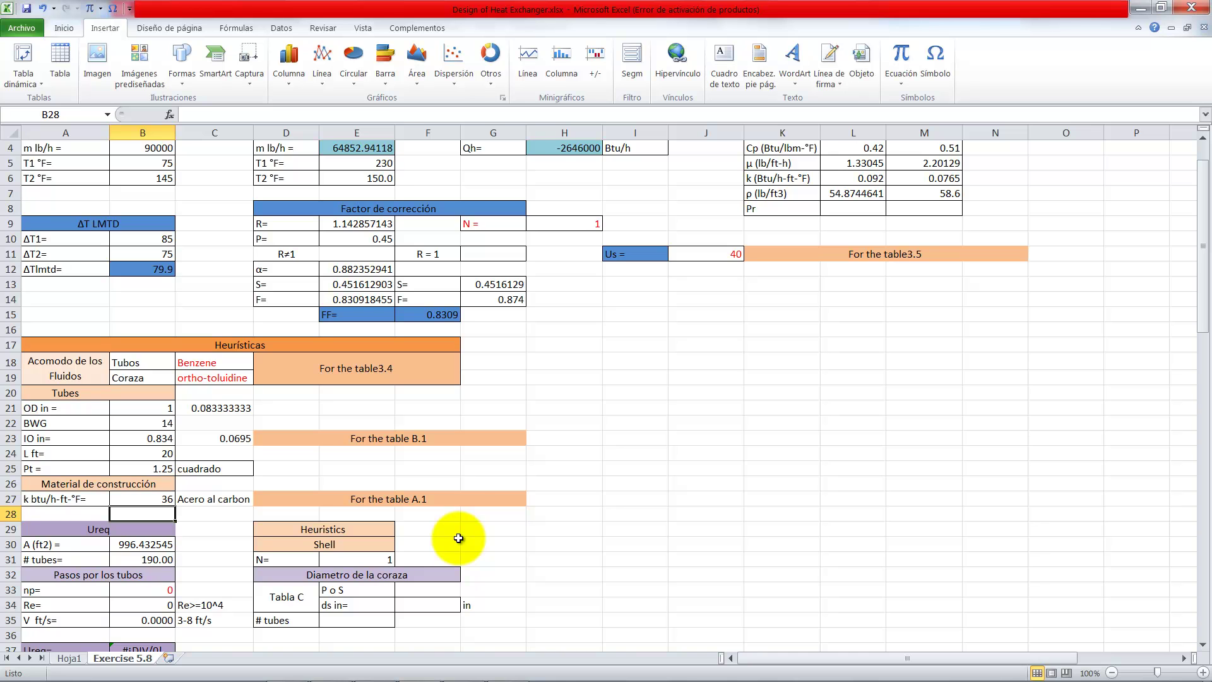
- Examine the formula for the number of tubes under Ureq, the tube passes value and the Reynolds number formula
scroll(196, 518, down, 1)
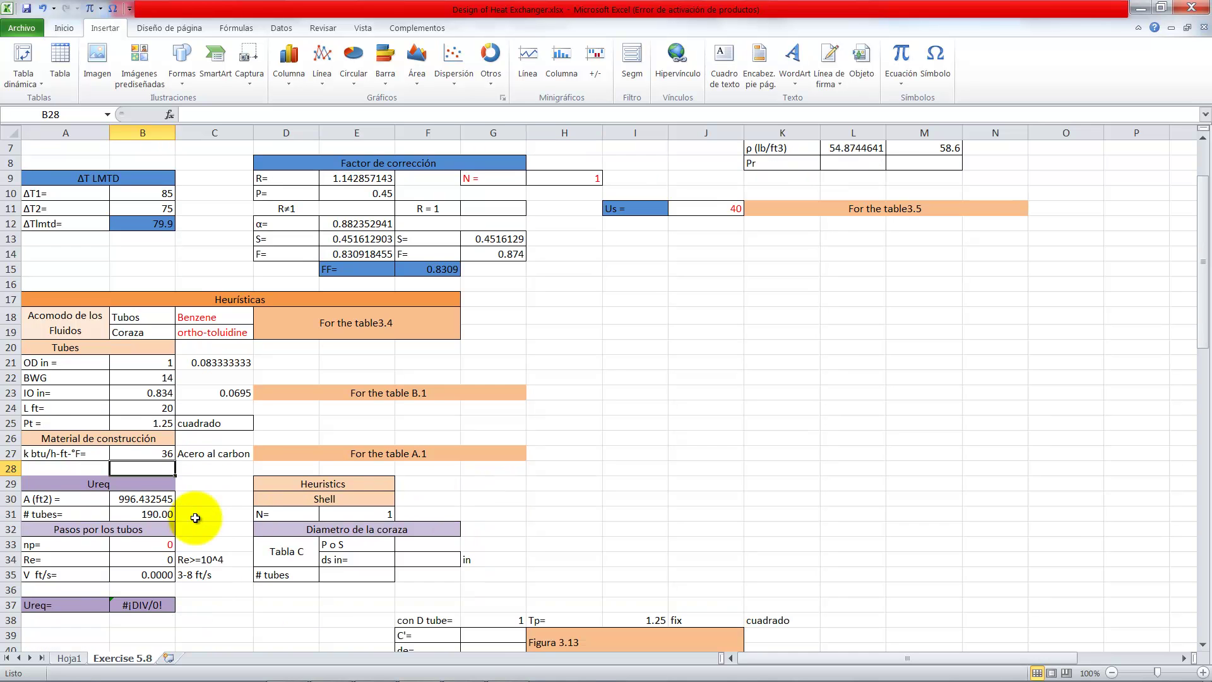
click(159, 513)
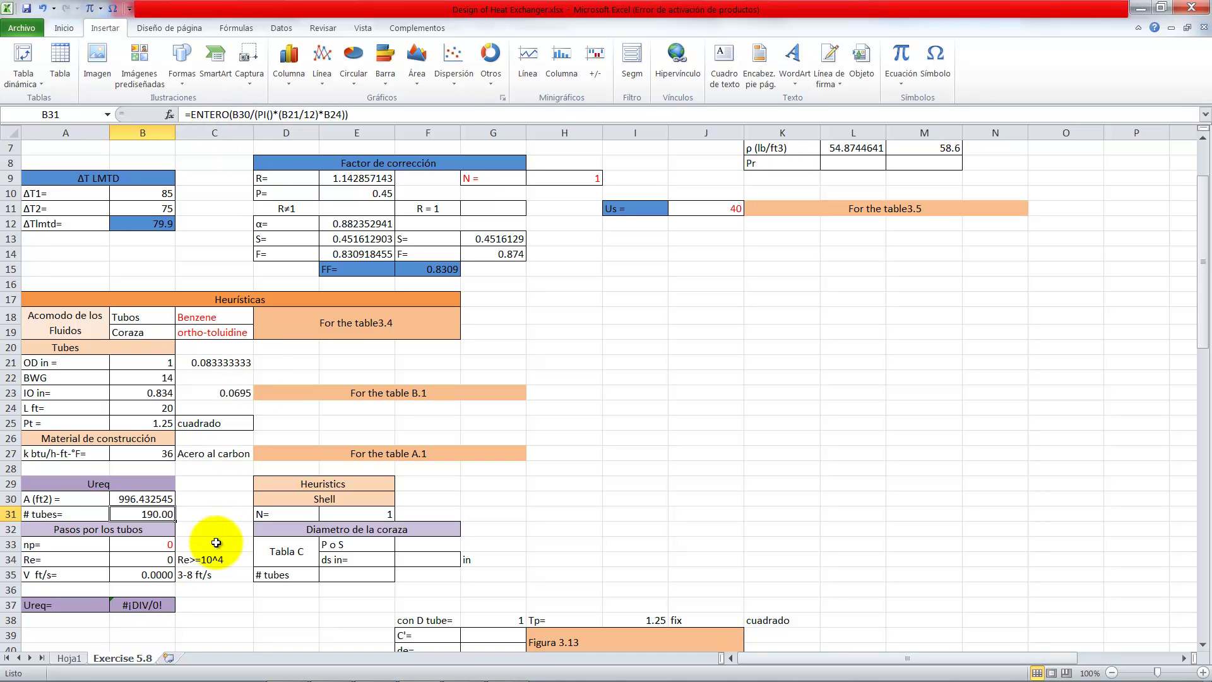
click(197, 514)
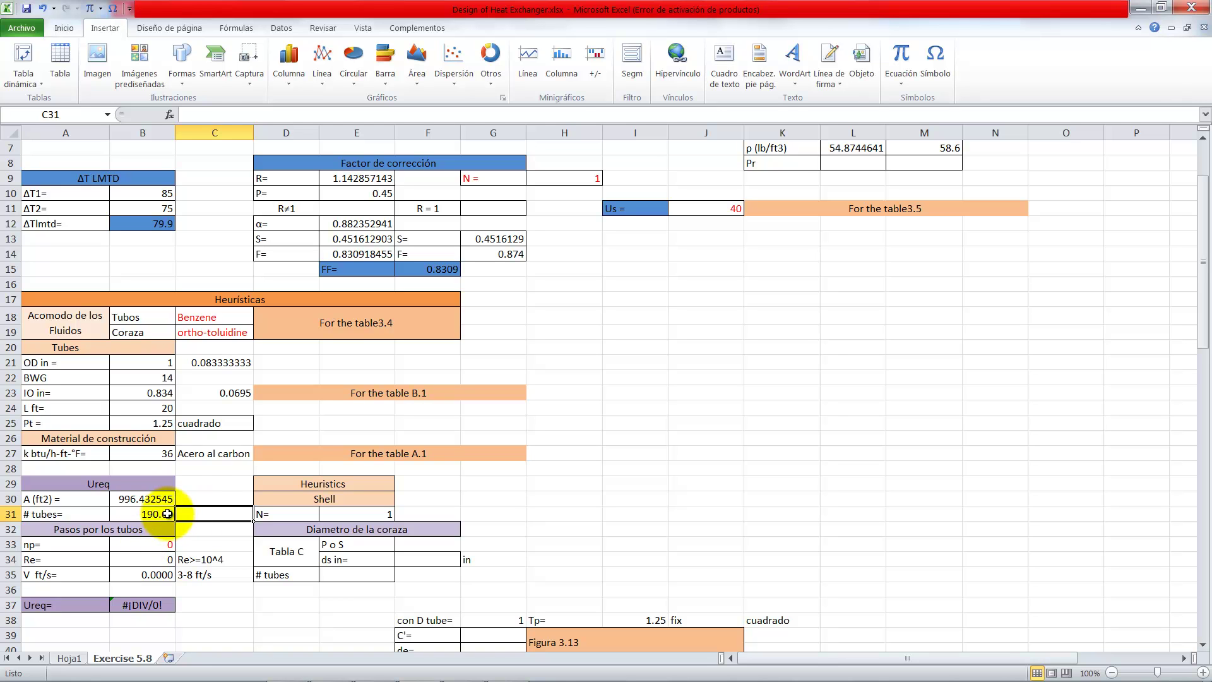
click(165, 513)
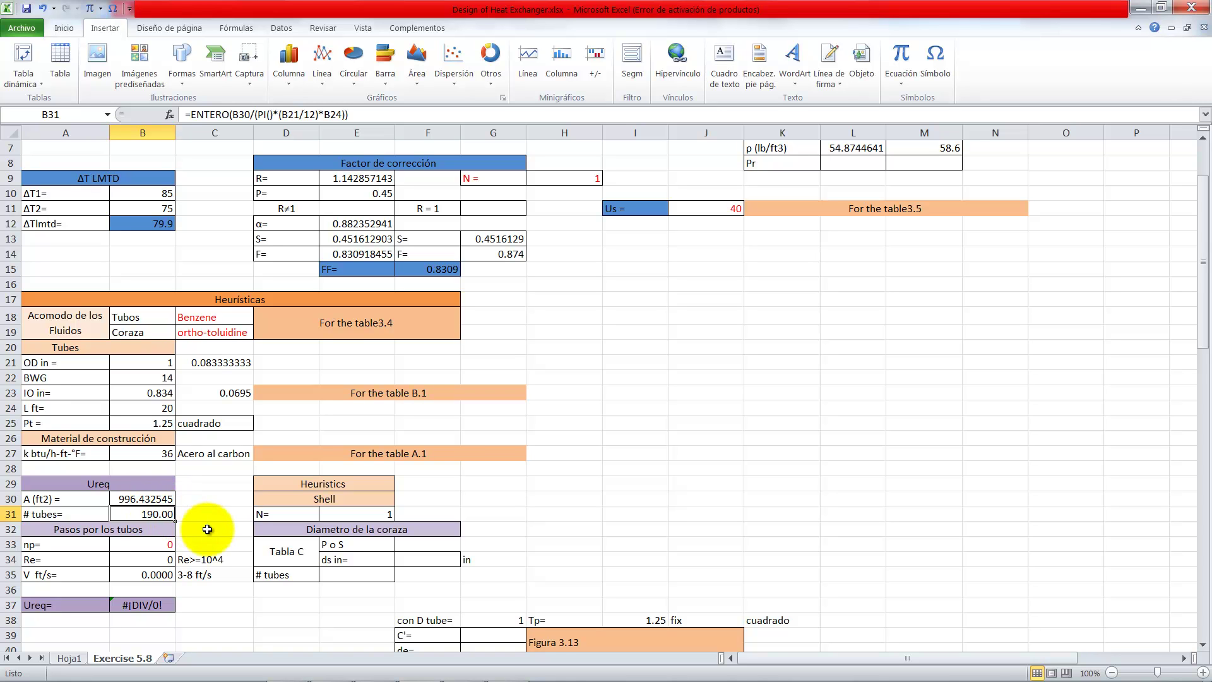
click(167, 547)
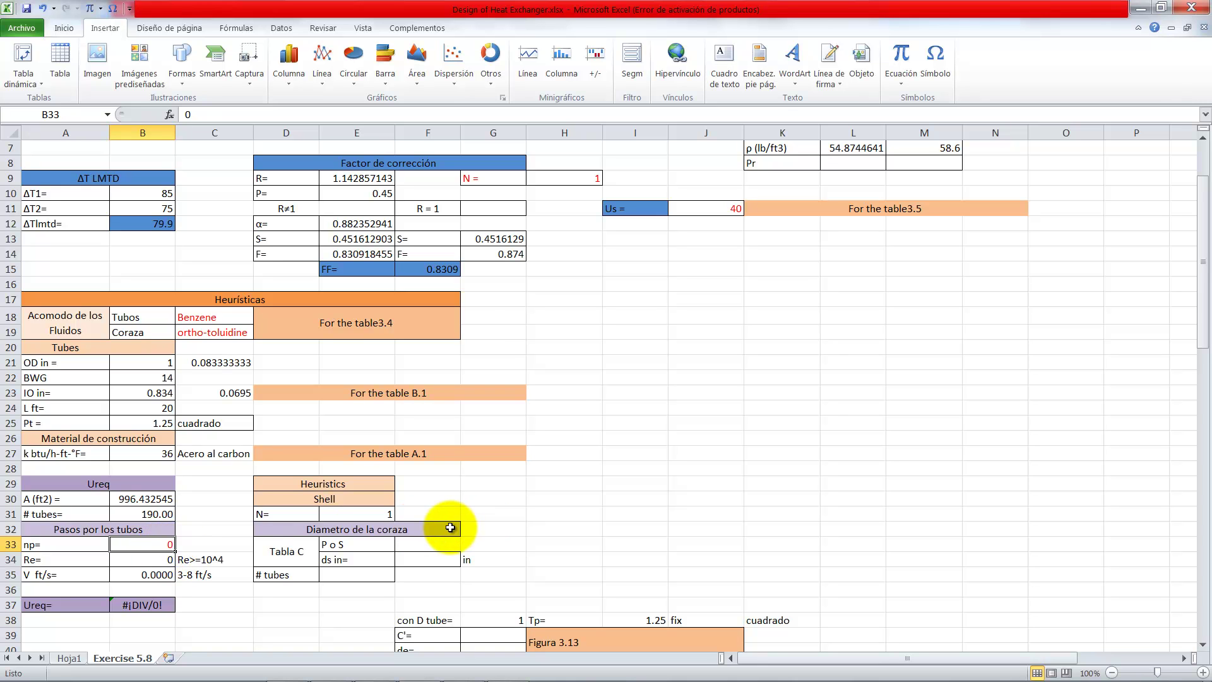
click(153, 562)
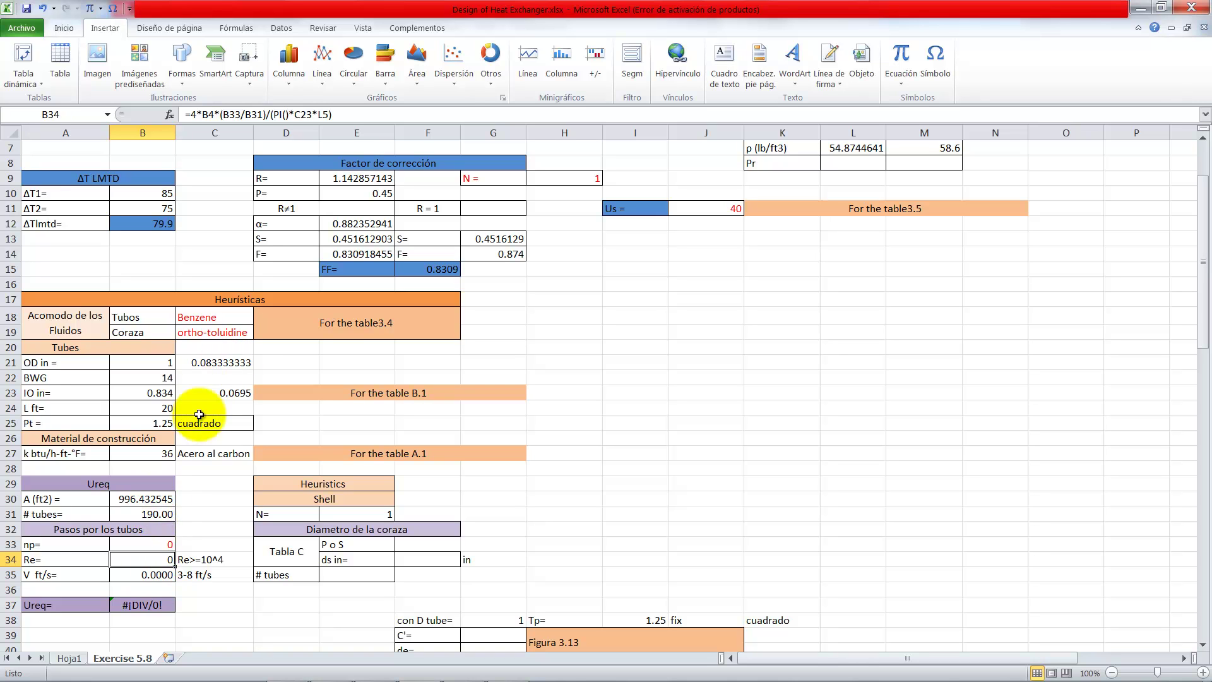
- Try 1, 2 and 4 for the tube passes np against the Reynolds number and velocity criteria
click(159, 544)
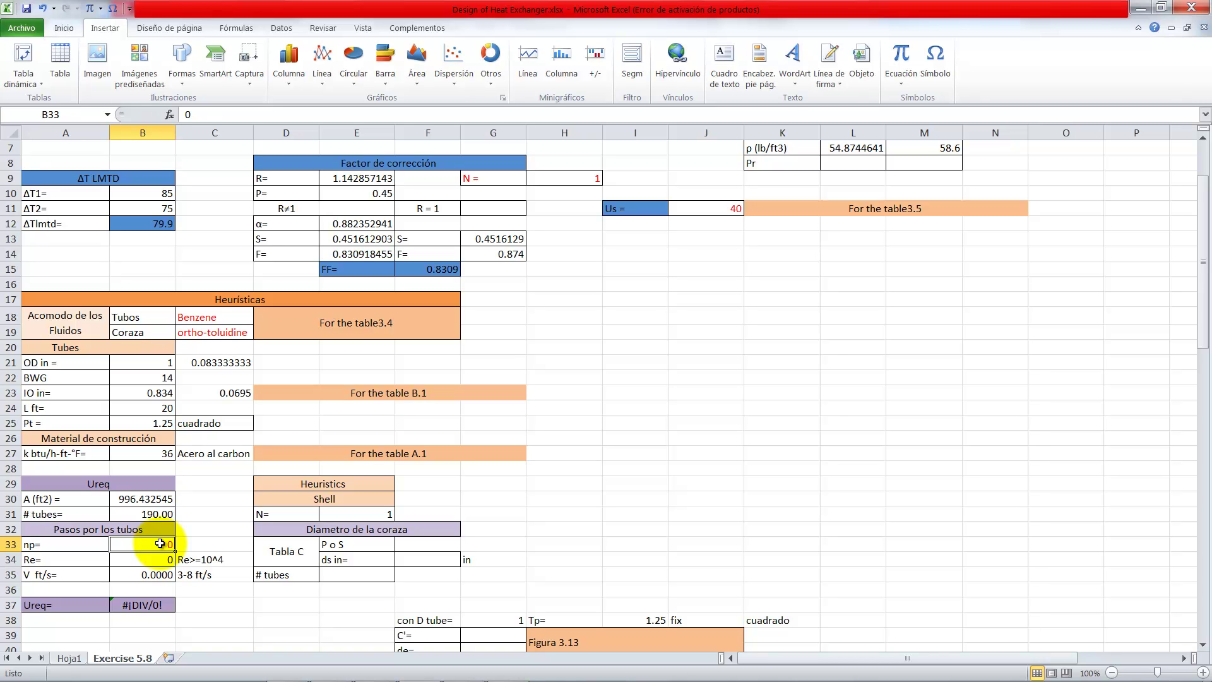
text(1)
key(Return)
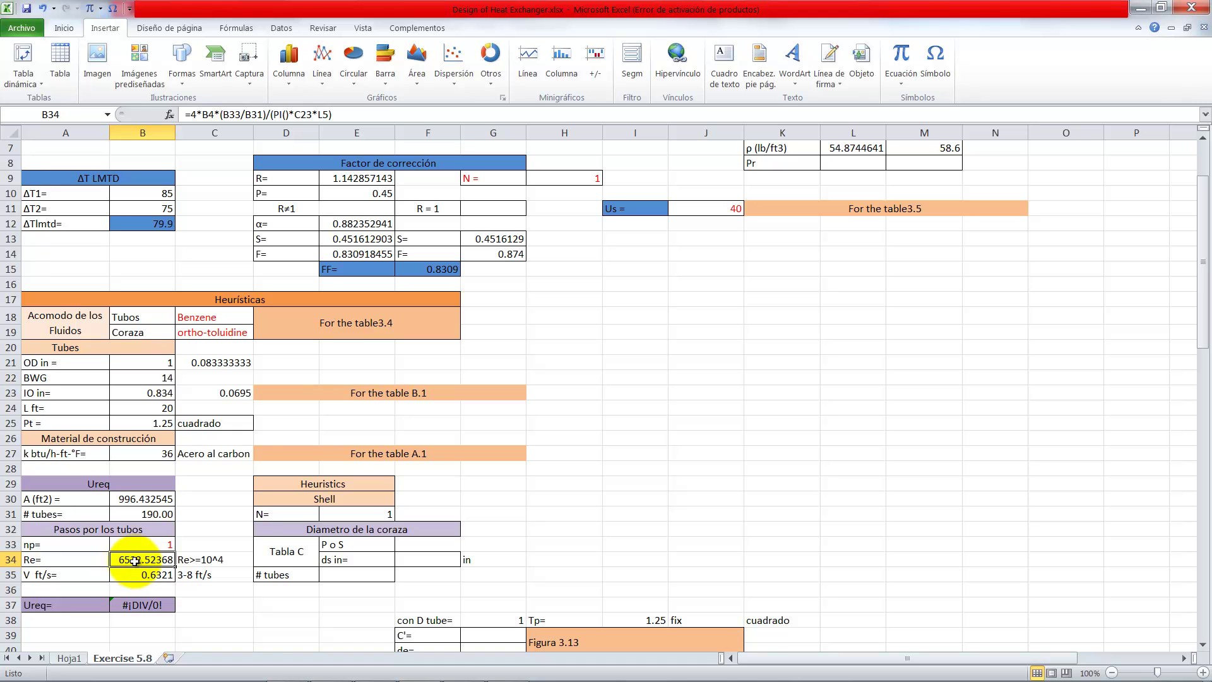
click(140, 545)
text(2)
key(Return)
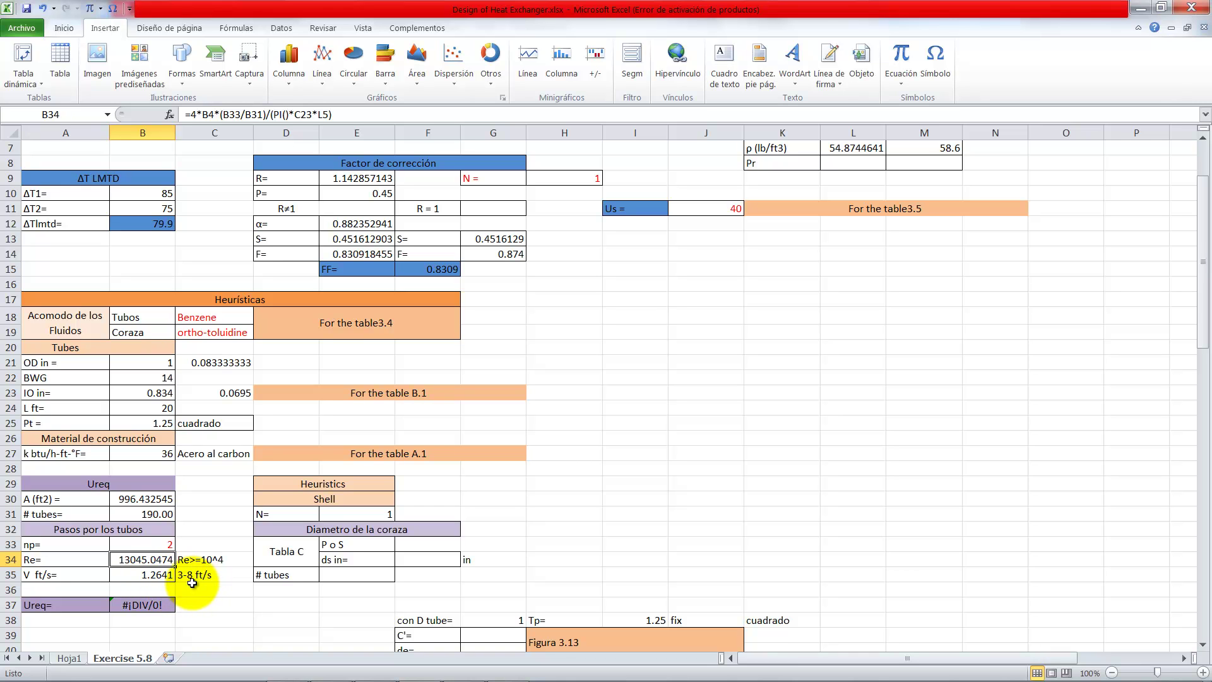
click(147, 546)
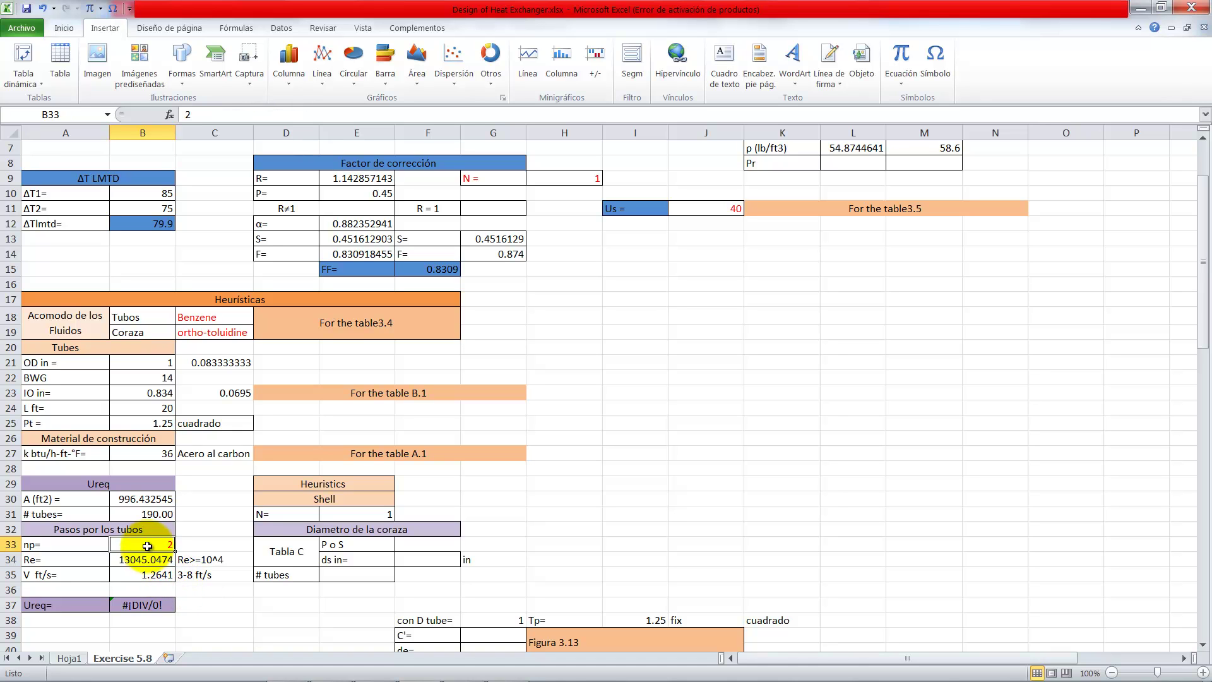
text(4)
key(Return)
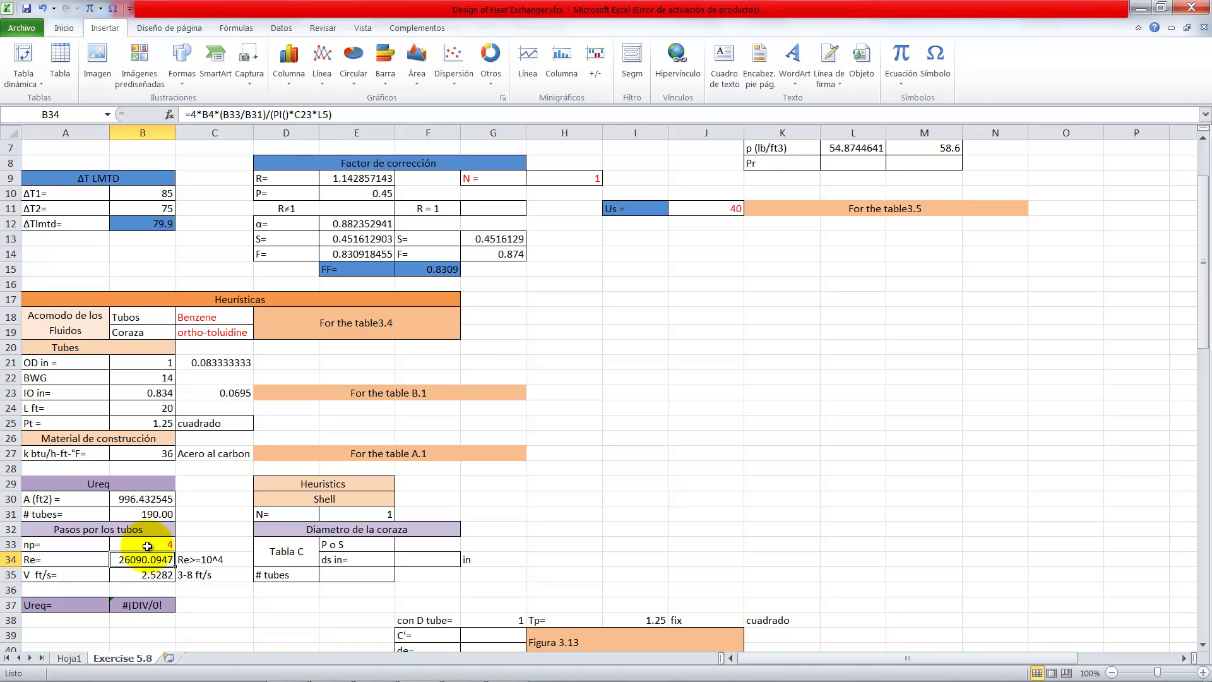
- Set the number of tube passes np to 6
click(147, 546)
text(6)
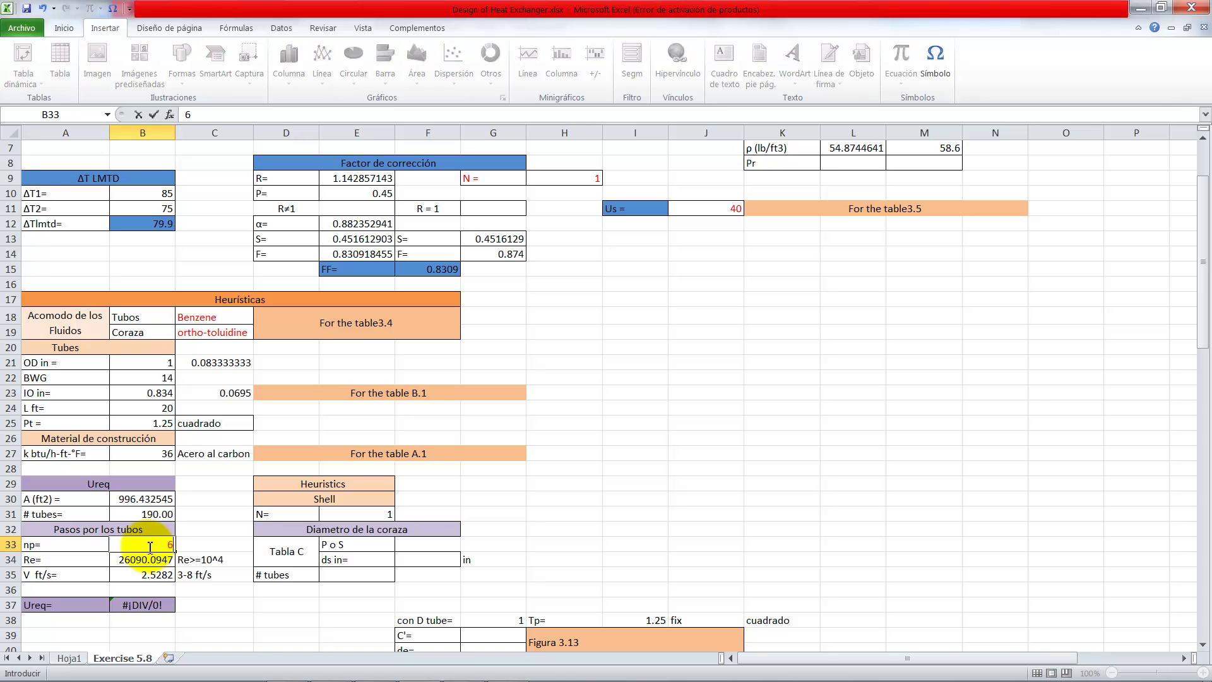
key(Return)
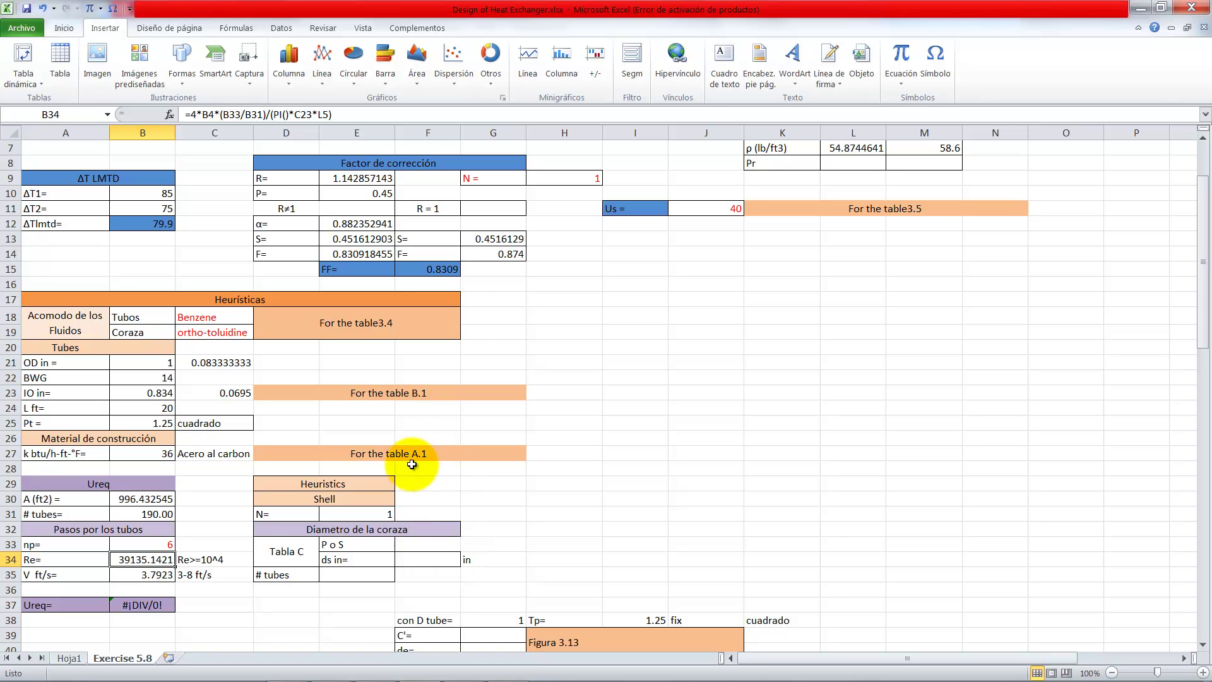
- Fill in the shell diameter block from Tabla C with ds 23.25 in and 192 tubes
scroll(409, 493, down, 1)
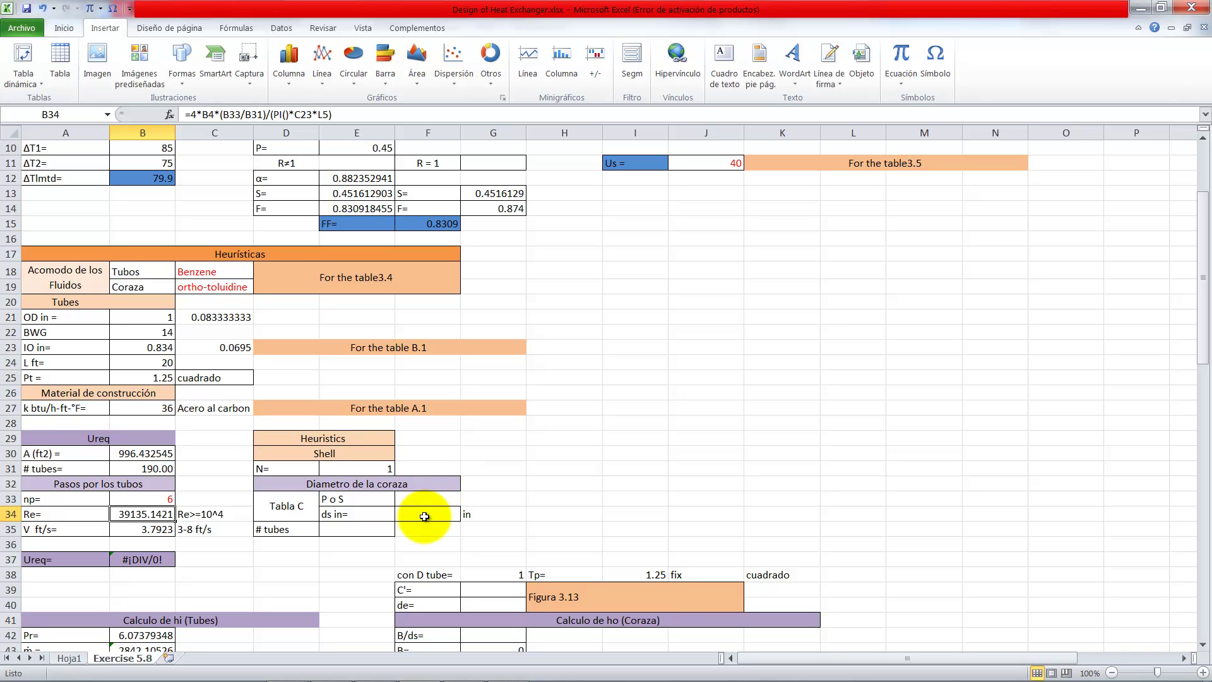
click(297, 512)
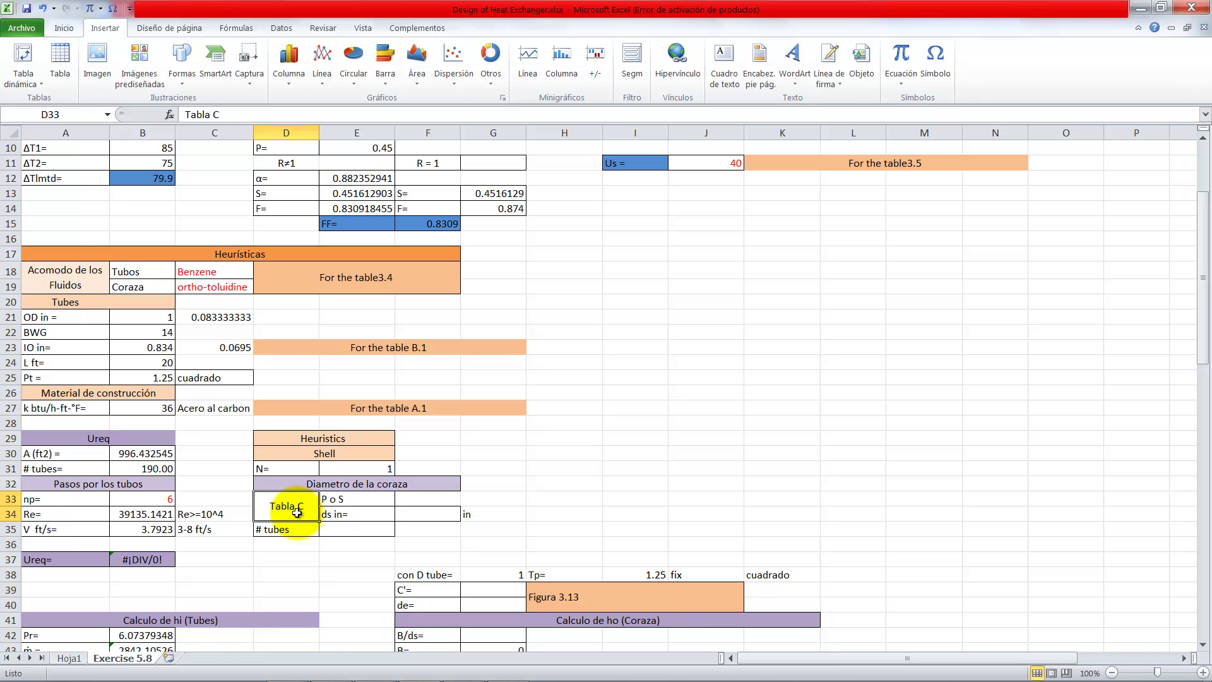
click(159, 499)
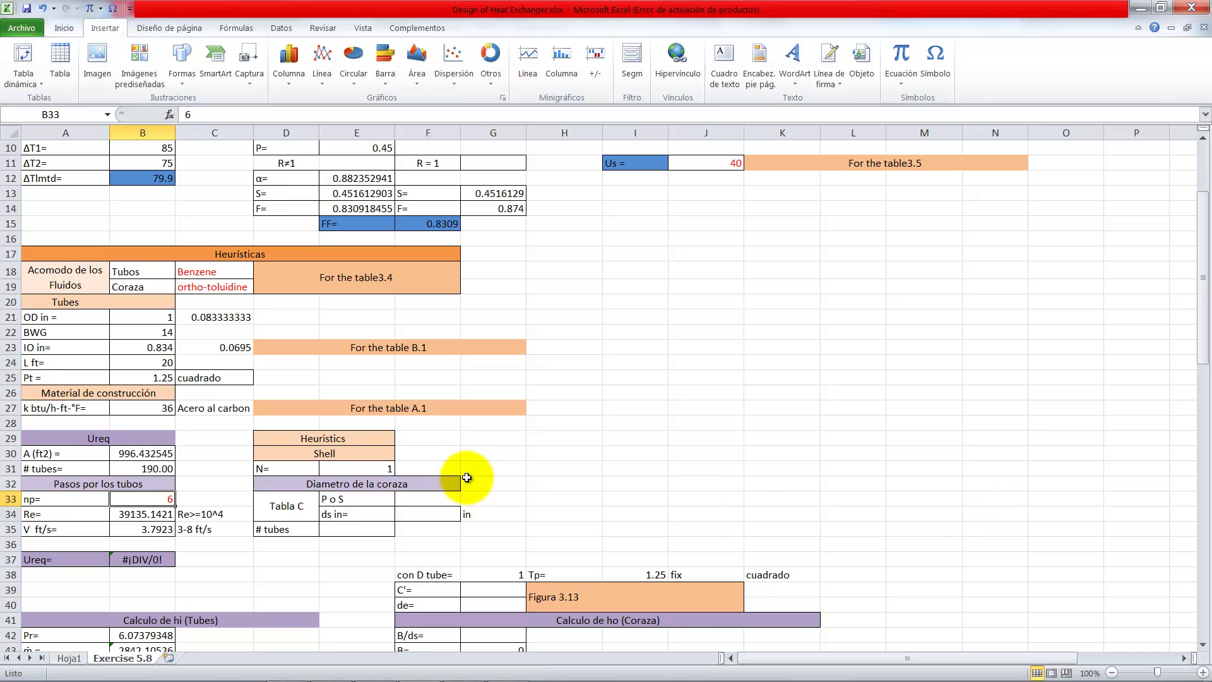
click(437, 517)
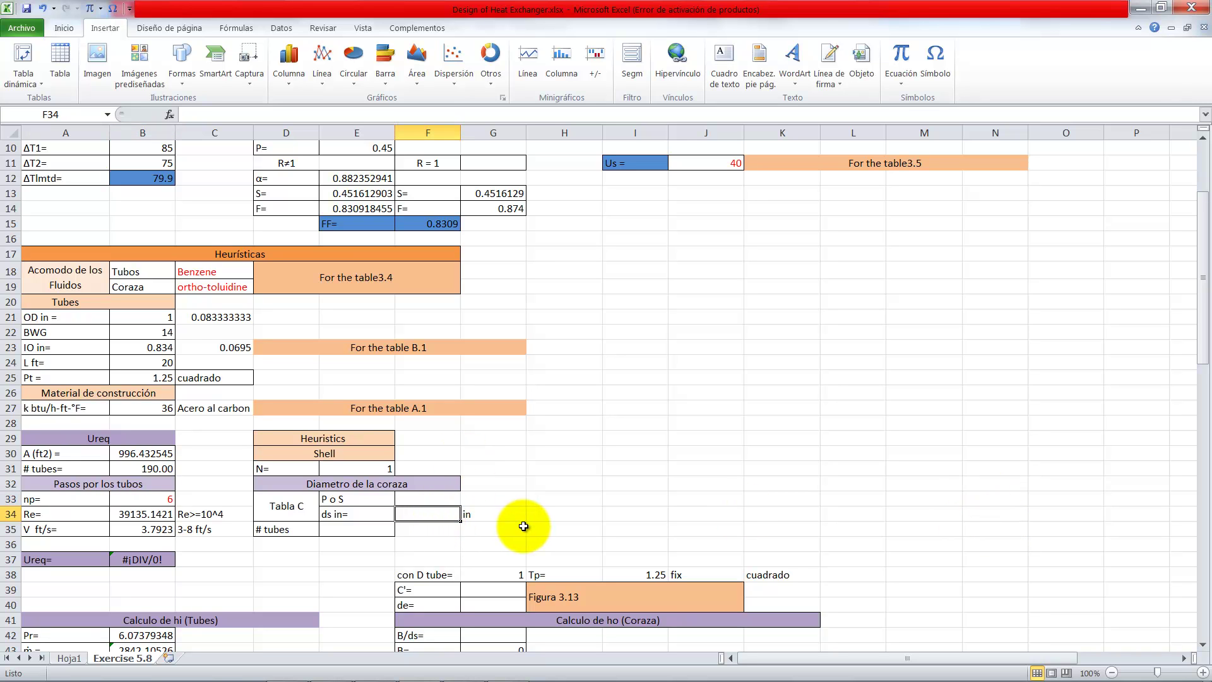
text(23)
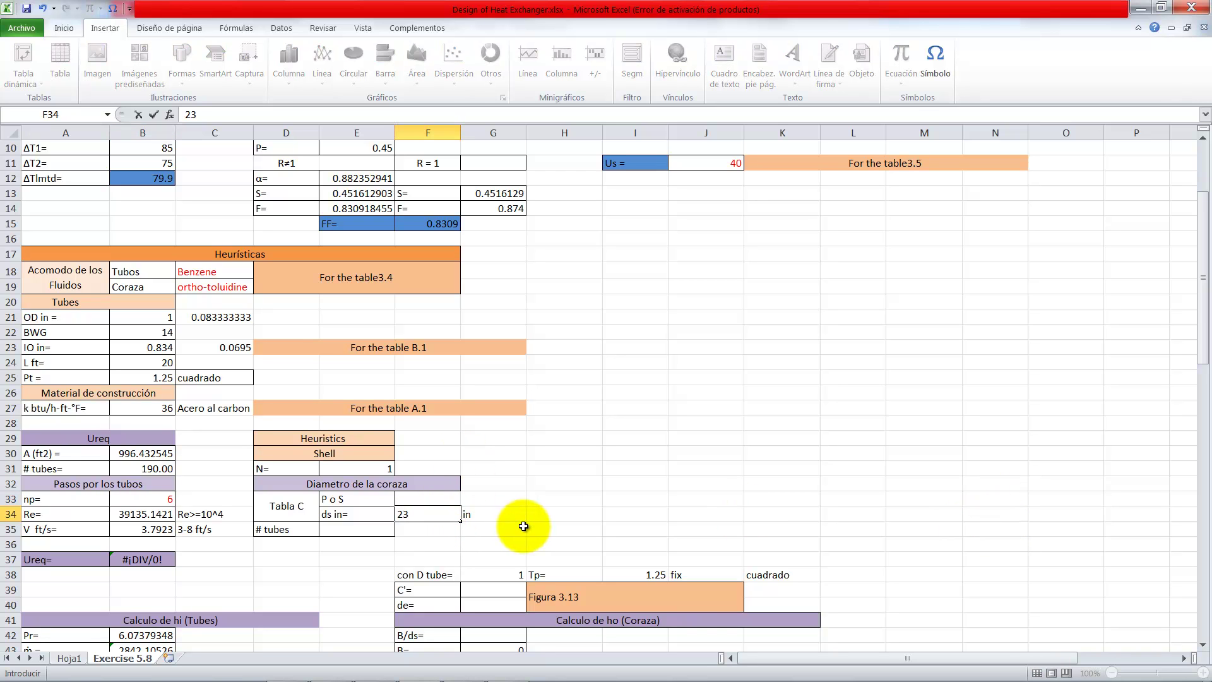
text(.25)
key(Return)
key(Left)
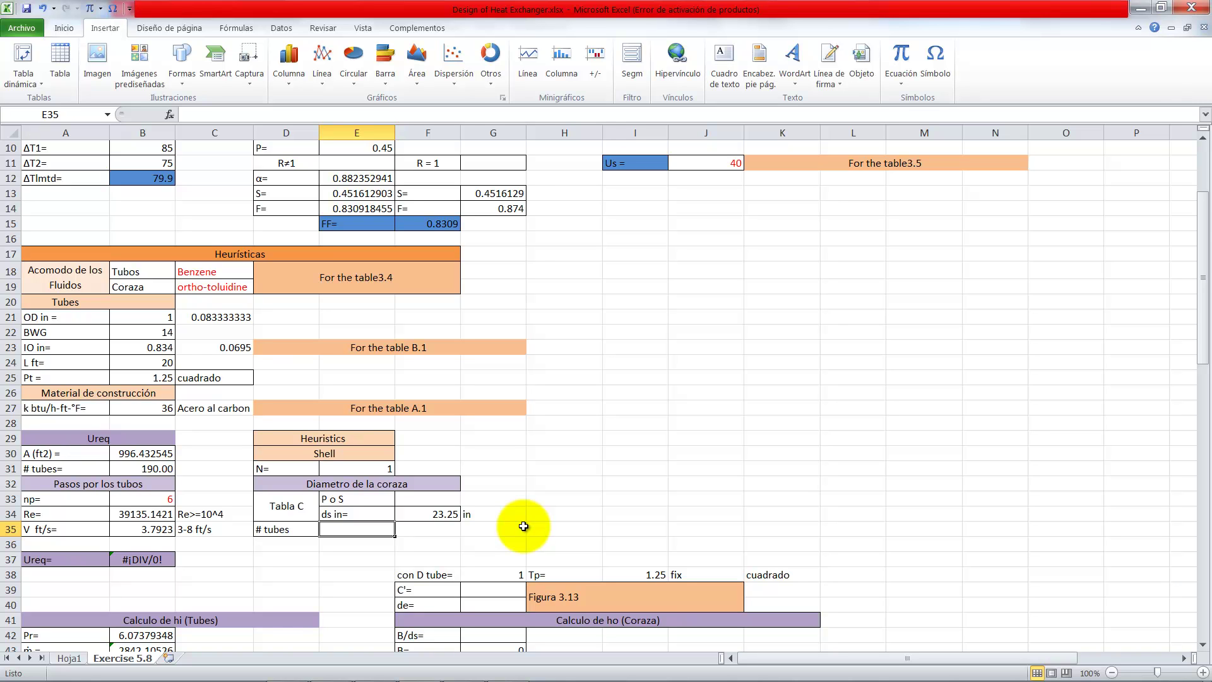
text(192)
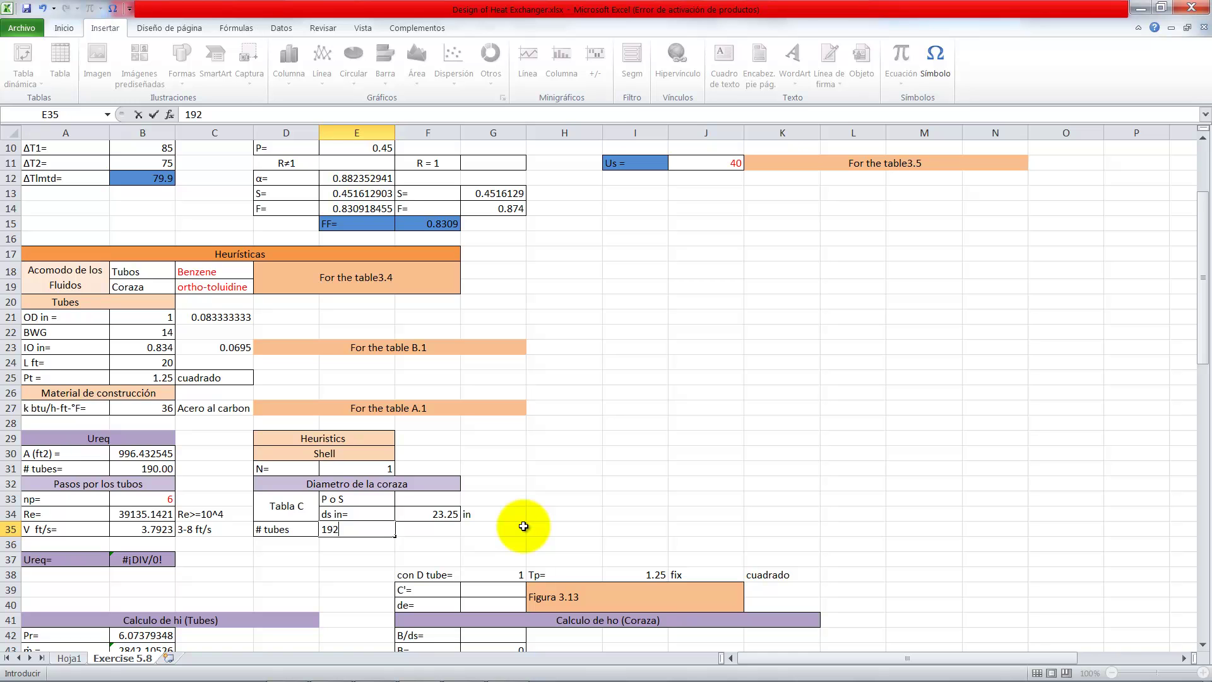
key(Return)
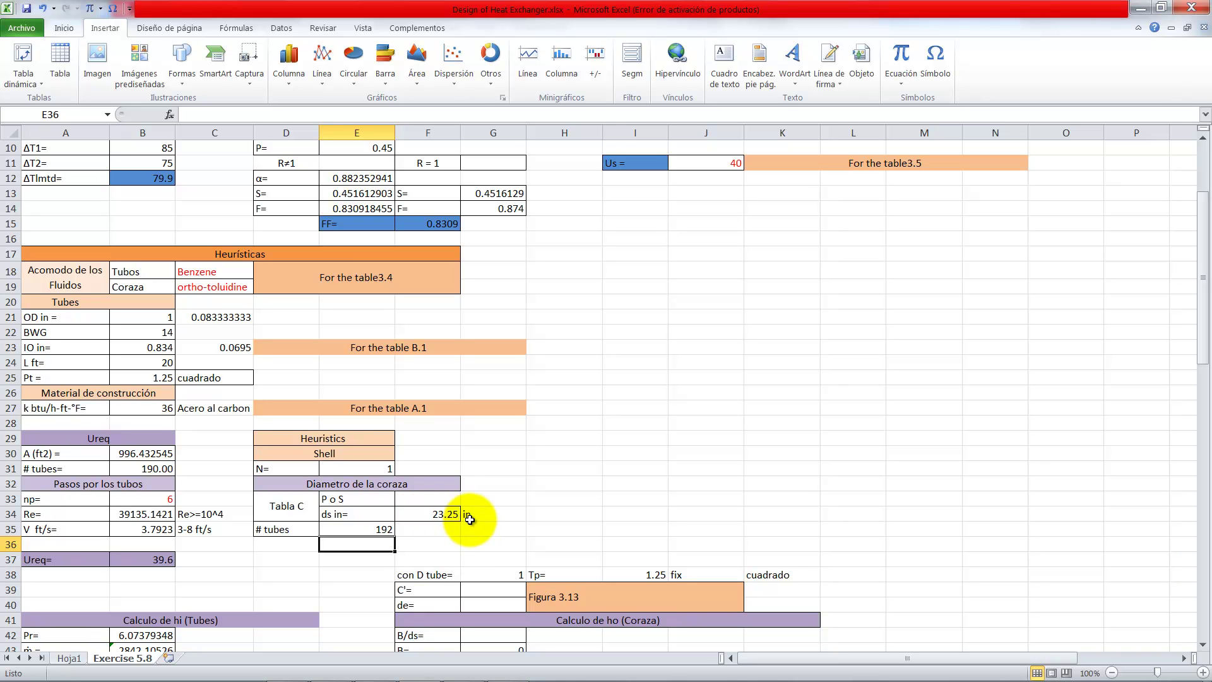
- Check the Ureq formula that uses the chosen tube count and compare its result with the assumed Us
click(372, 532)
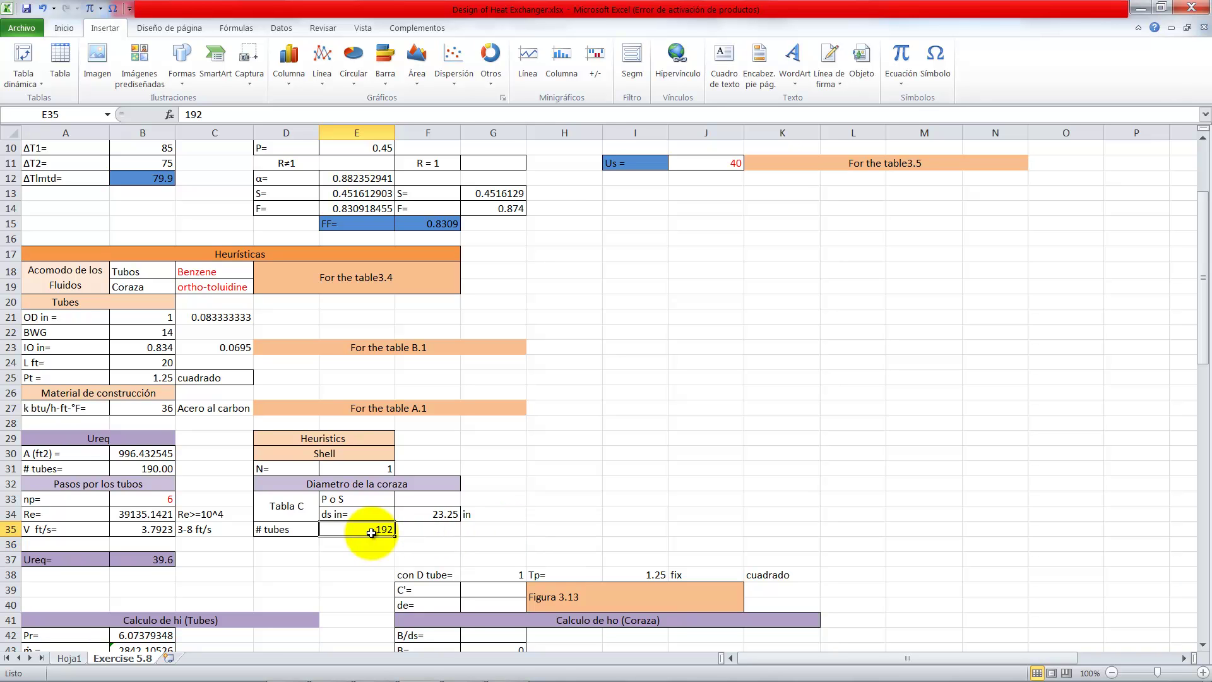
scroll(338, 562, down, 2)
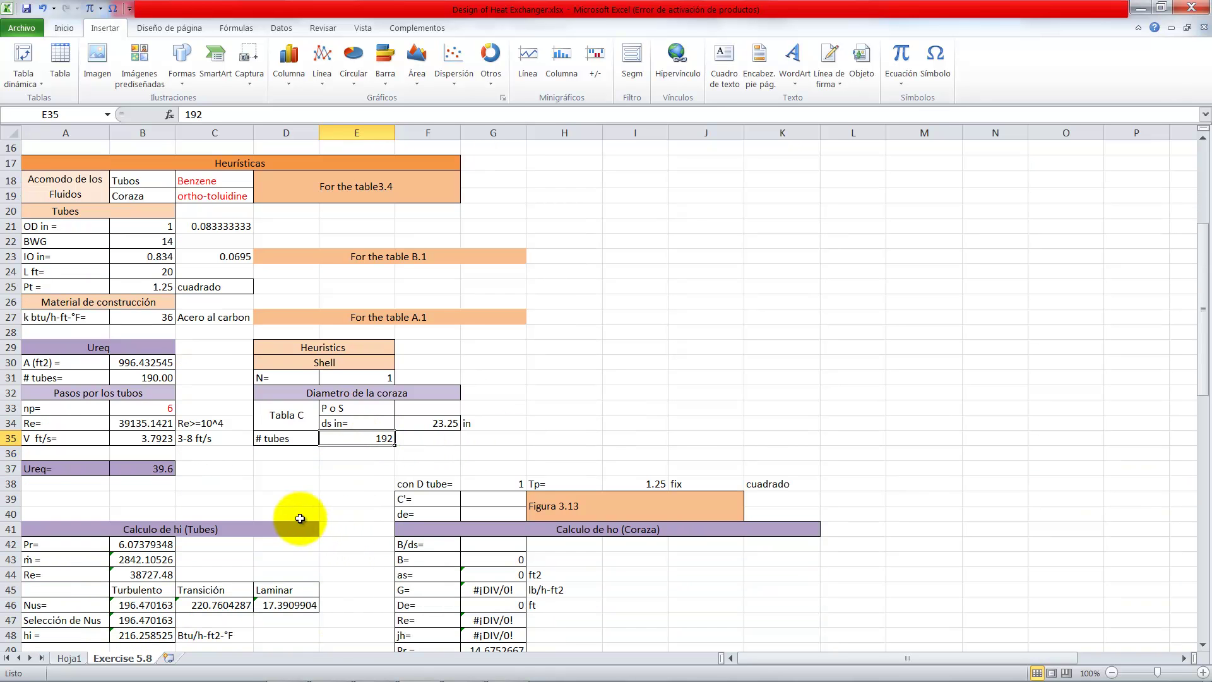
click(155, 472)
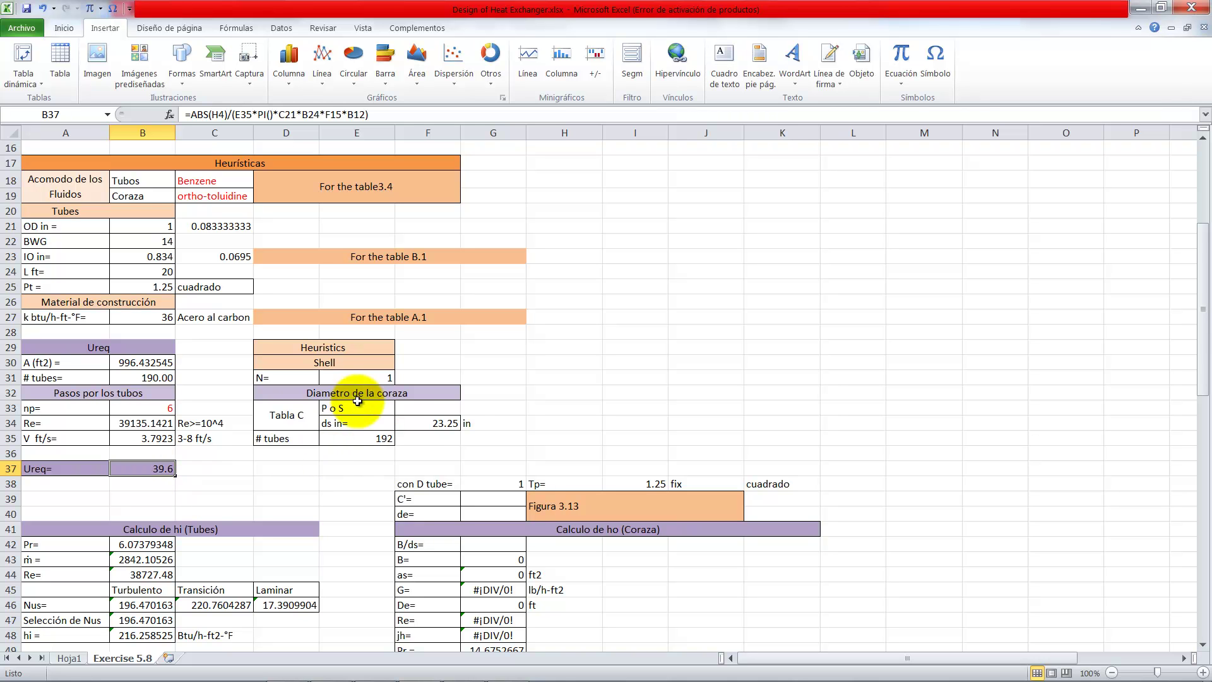
scroll(1072, 313, up, 1)
scroll(1072, 314, up, 4)
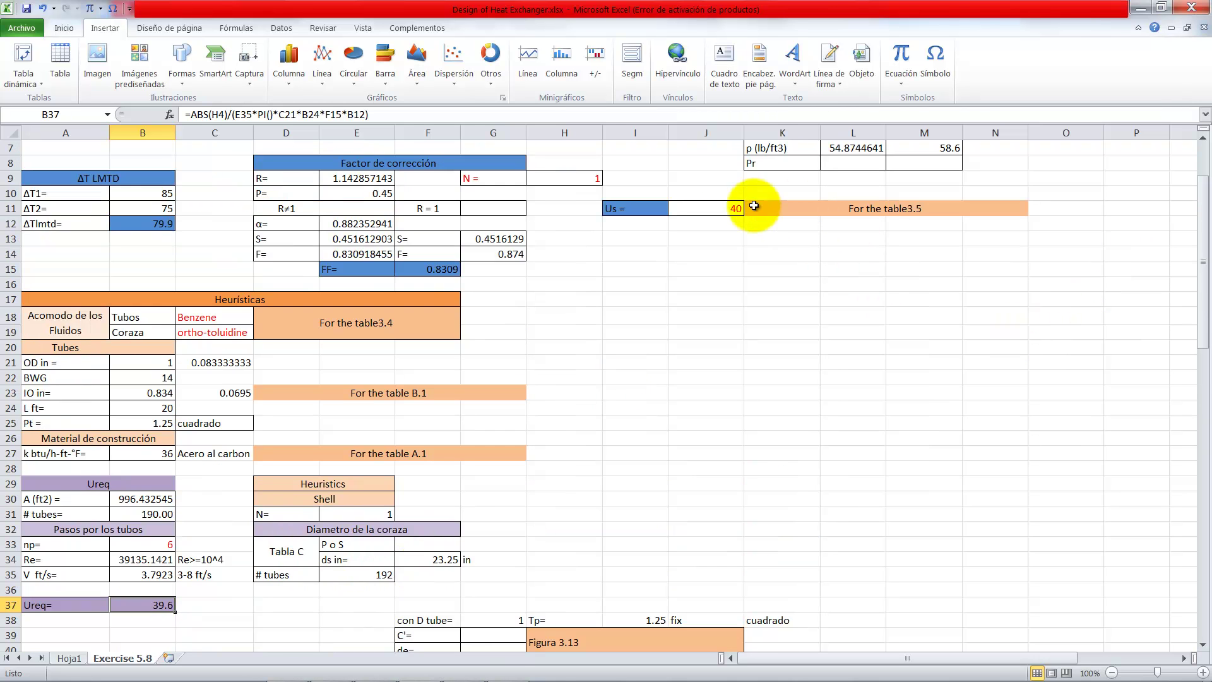
- Write the heat transfer equation Q = UAfΔT_LMTD in an equation box in the empty area beside the shell diameter block
scroll(632, 284, down, 6)
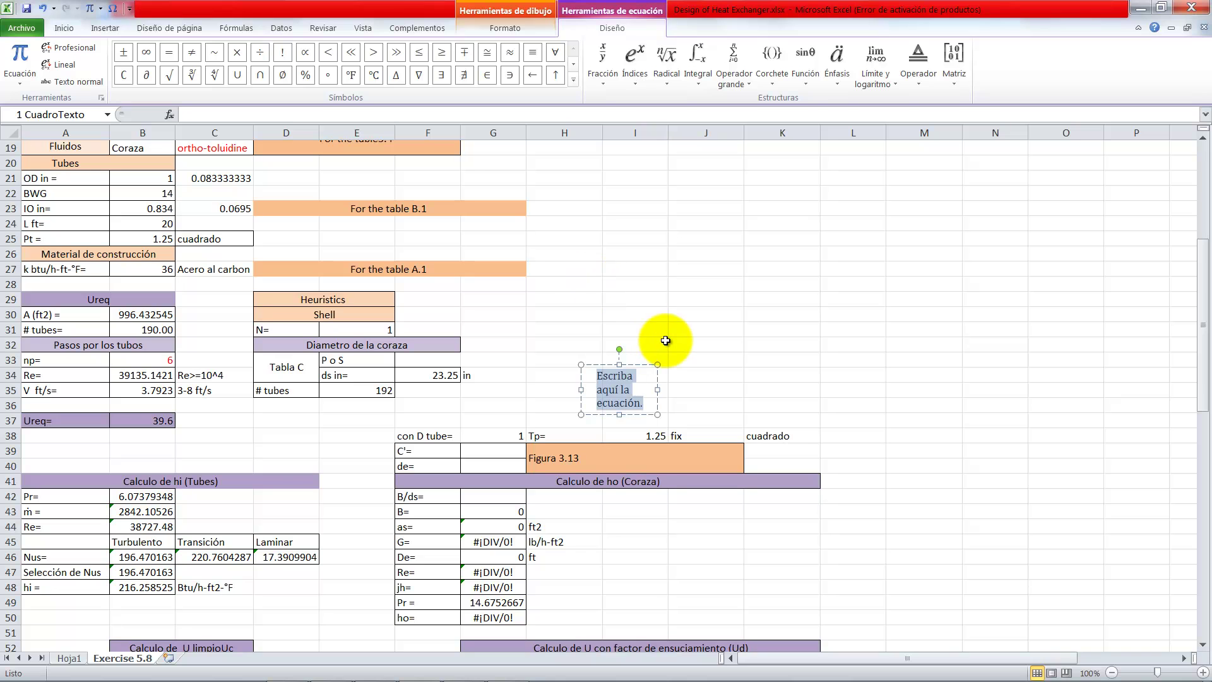
text(q)
key(BackSpace)
text(Q = UA)
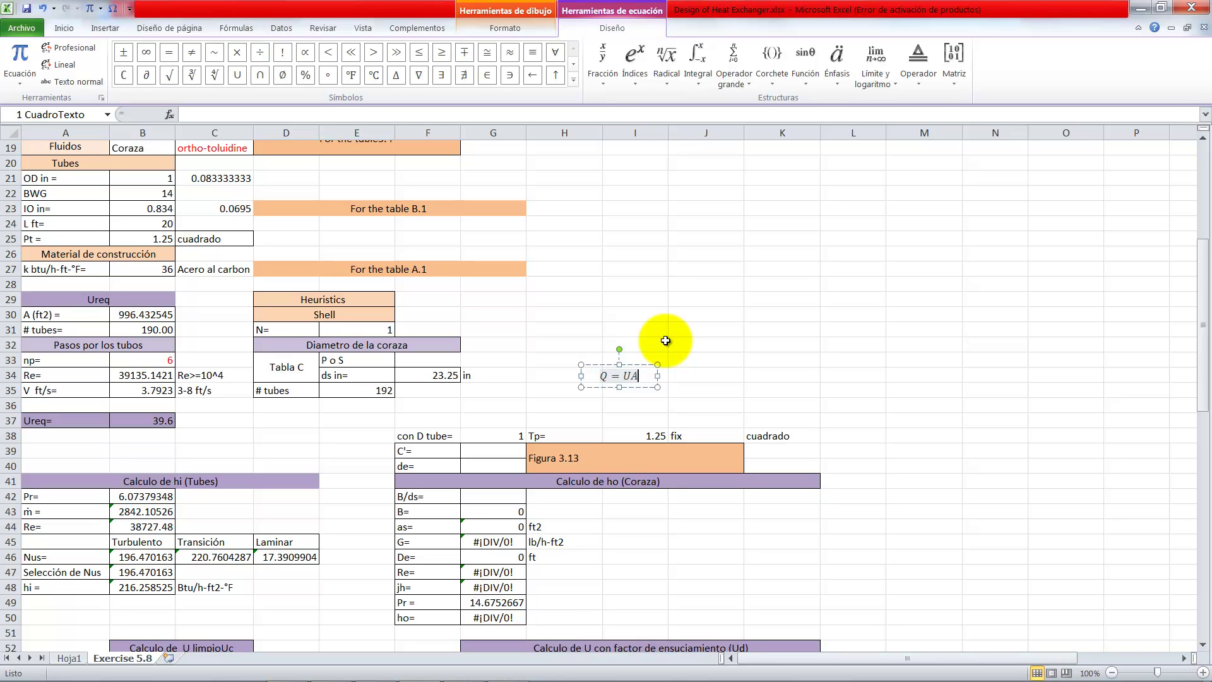
text(f)
click(397, 84)
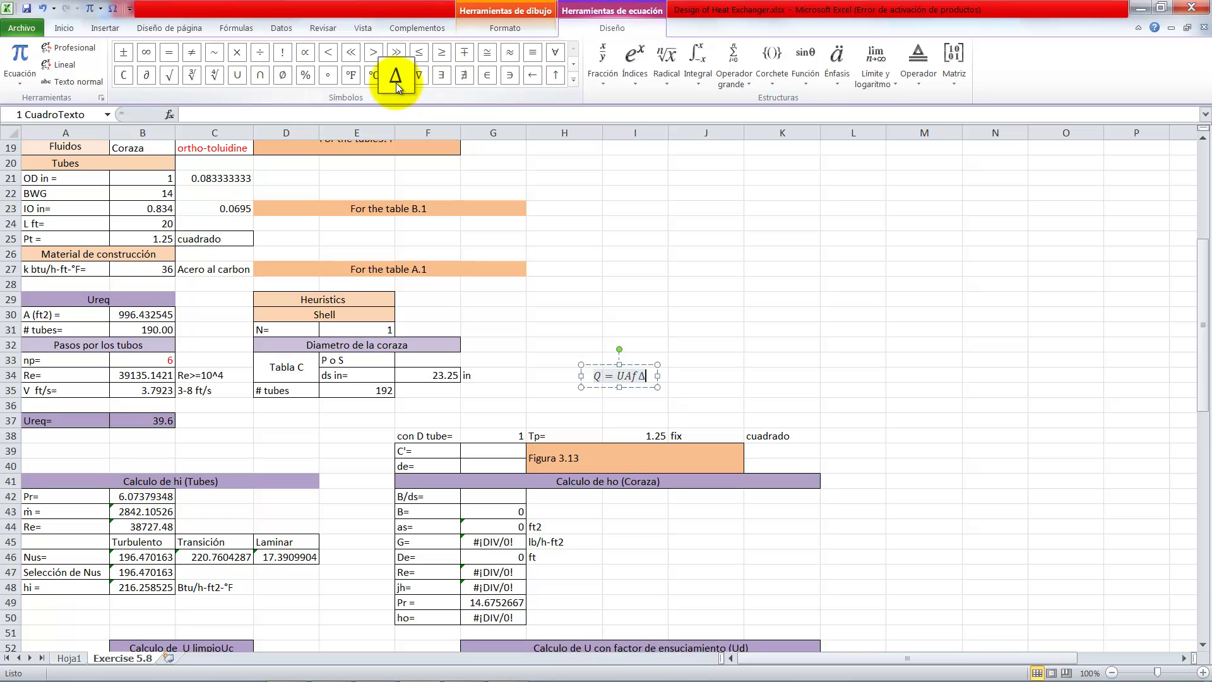
text(T _LMTD)
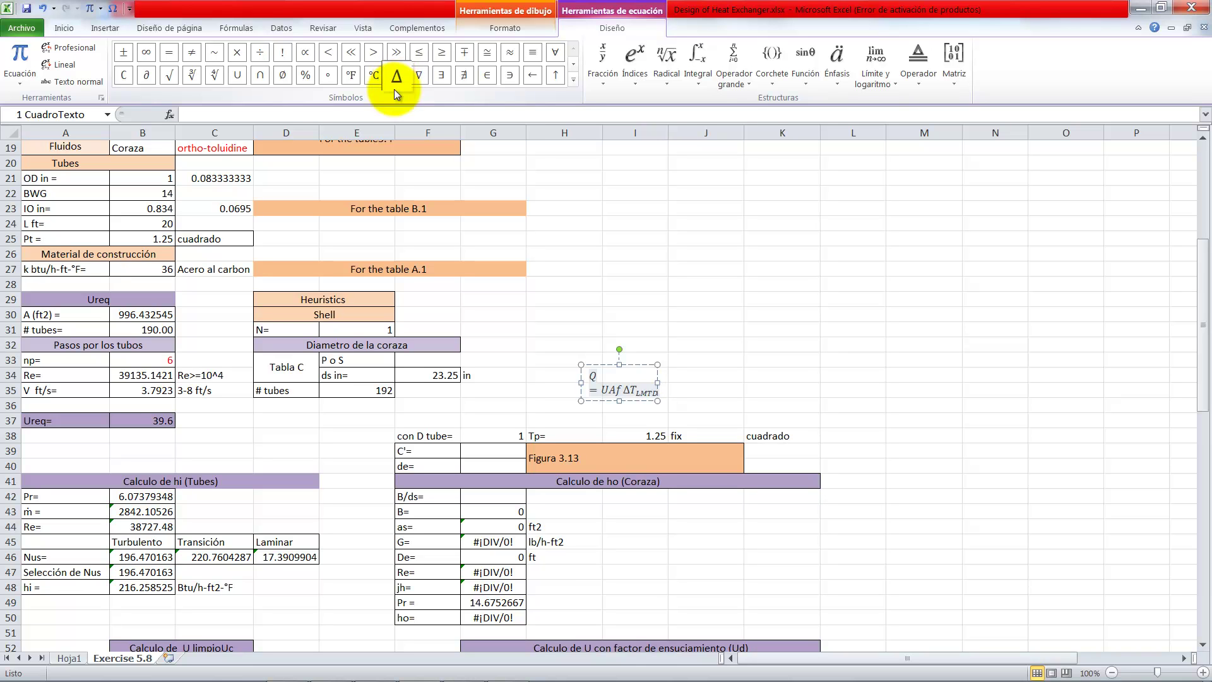
- Enlarge the equation to 18 pt, widen its box so it fits on one line, and shift it slightly upward
click(601, 365)
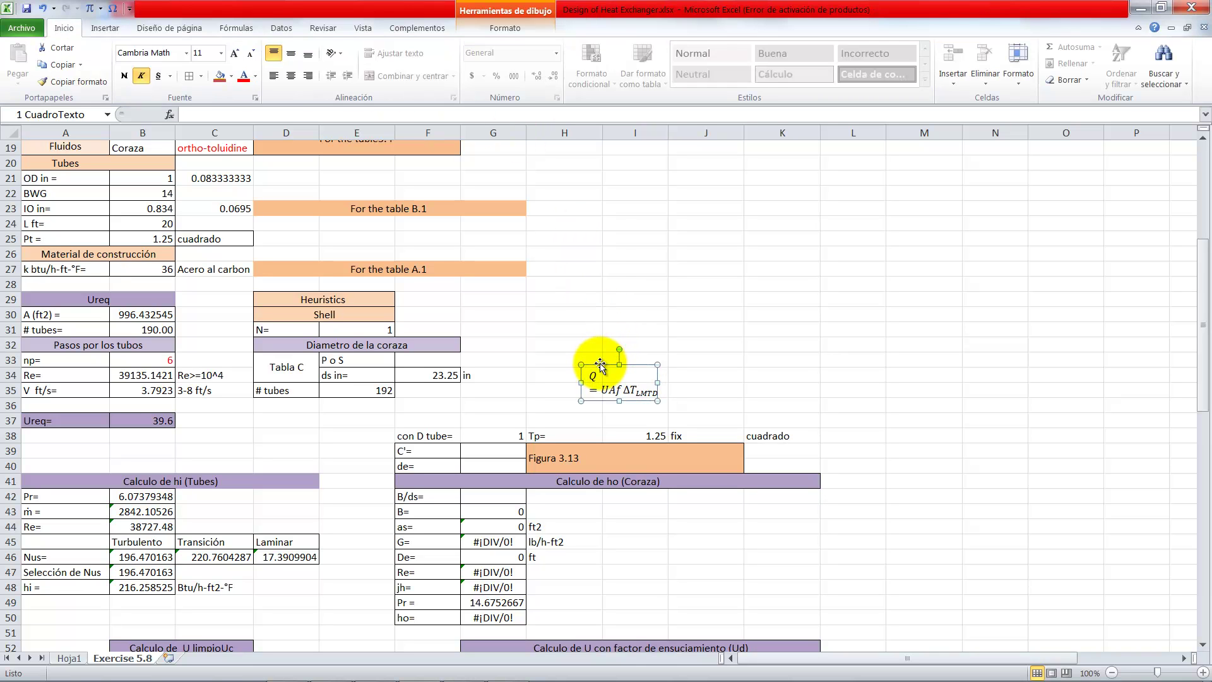
click(236, 53)
click(235, 53)
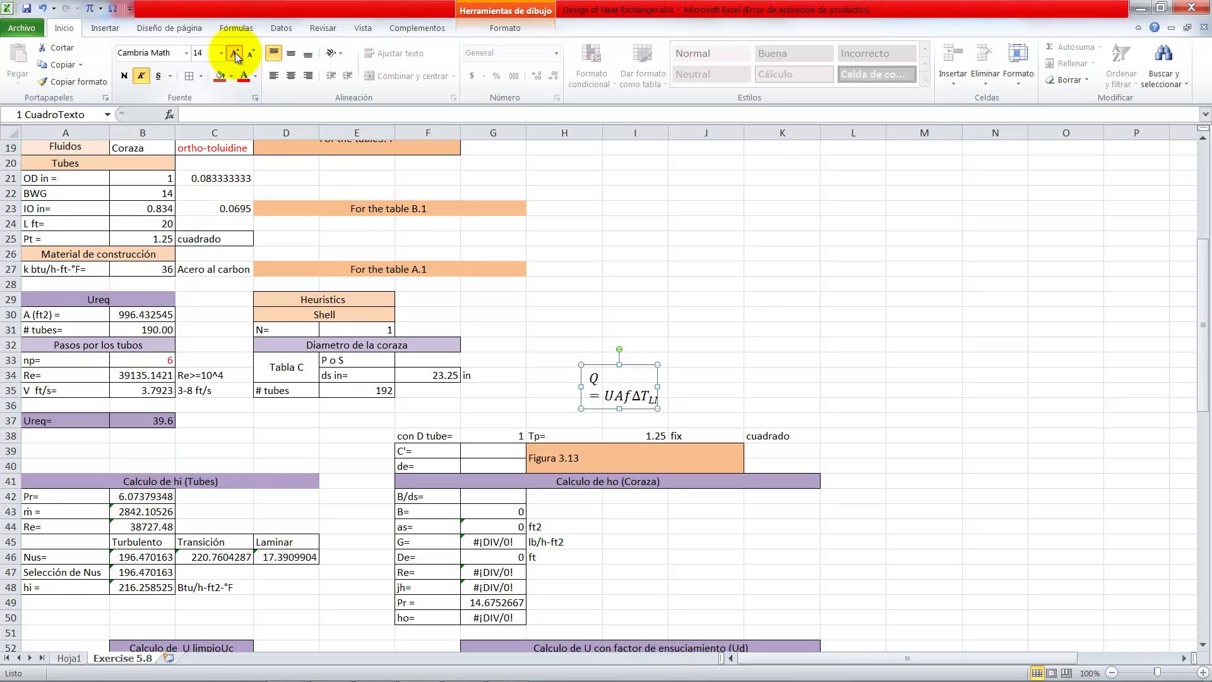
click(236, 54)
click(236, 54)
drag(661, 392, 782, 392)
drag(652, 365, 629, 332)
- Compare the U and A terms of the equation with the Ureq formula in B37 without changing it
click(640, 349)
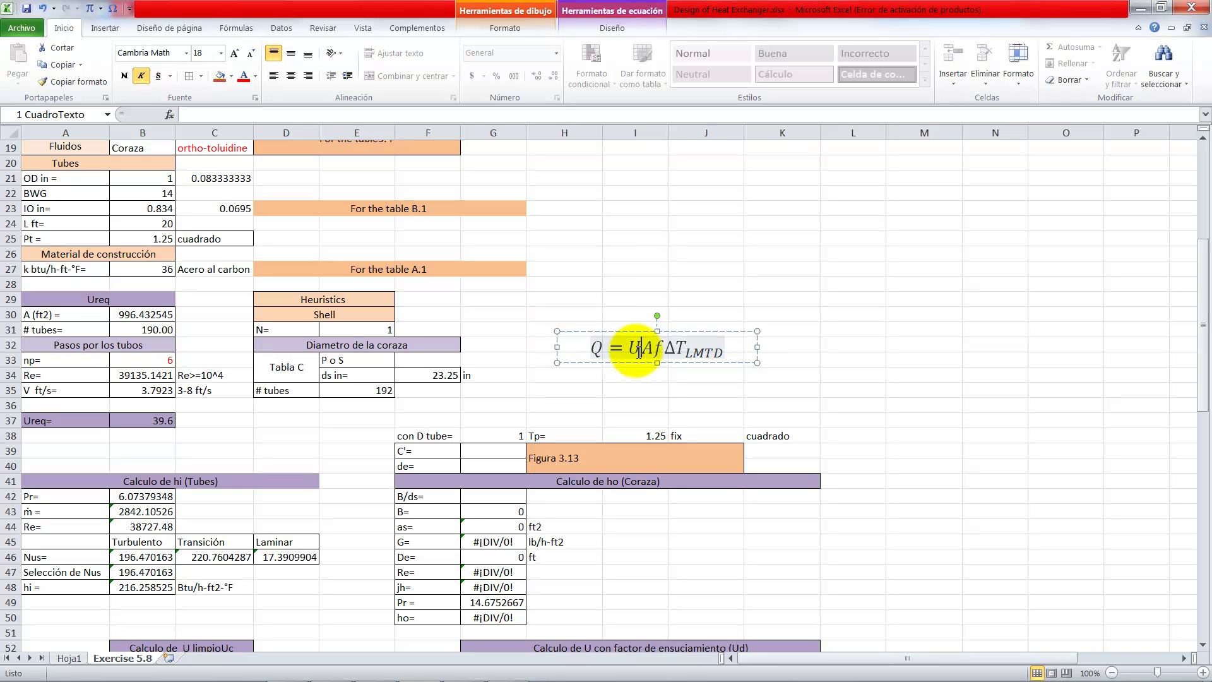
drag(641, 349, 650, 350)
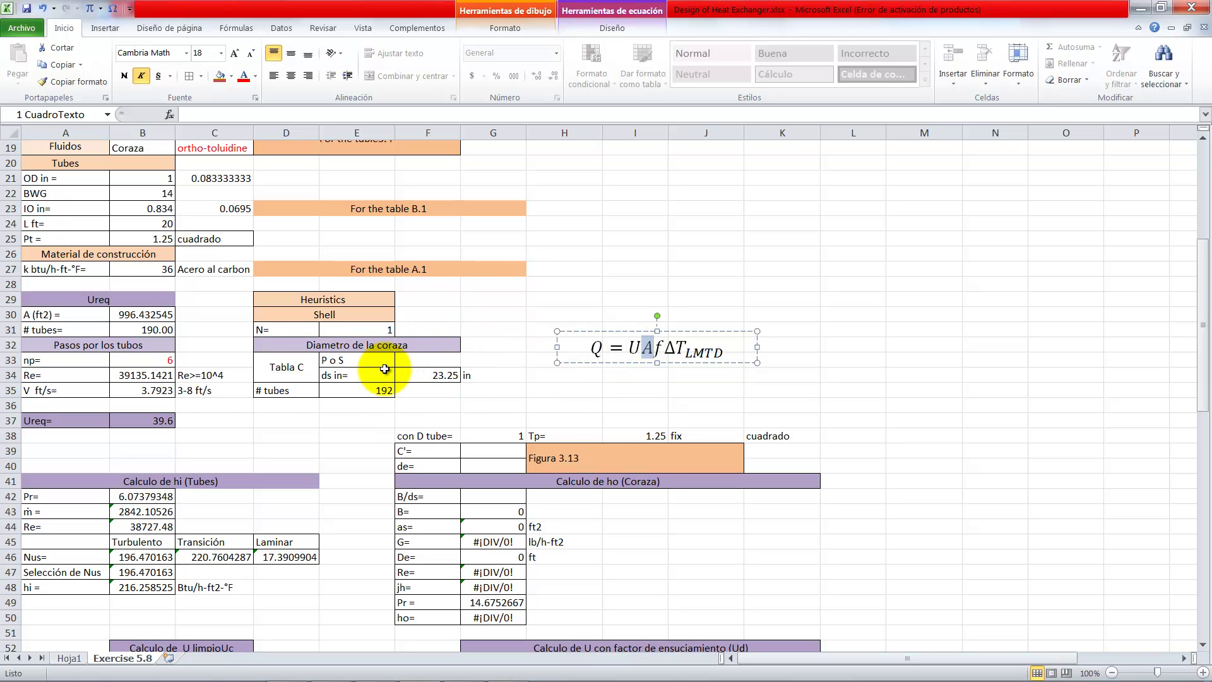
click(639, 353)
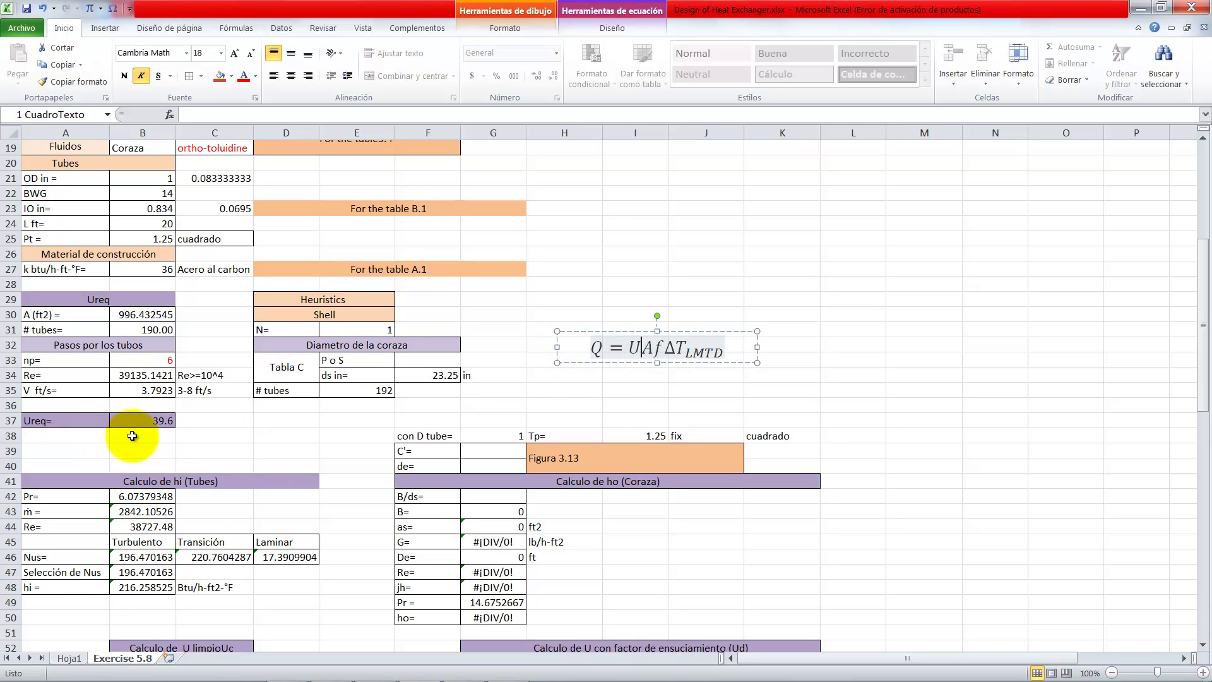
click(139, 422)
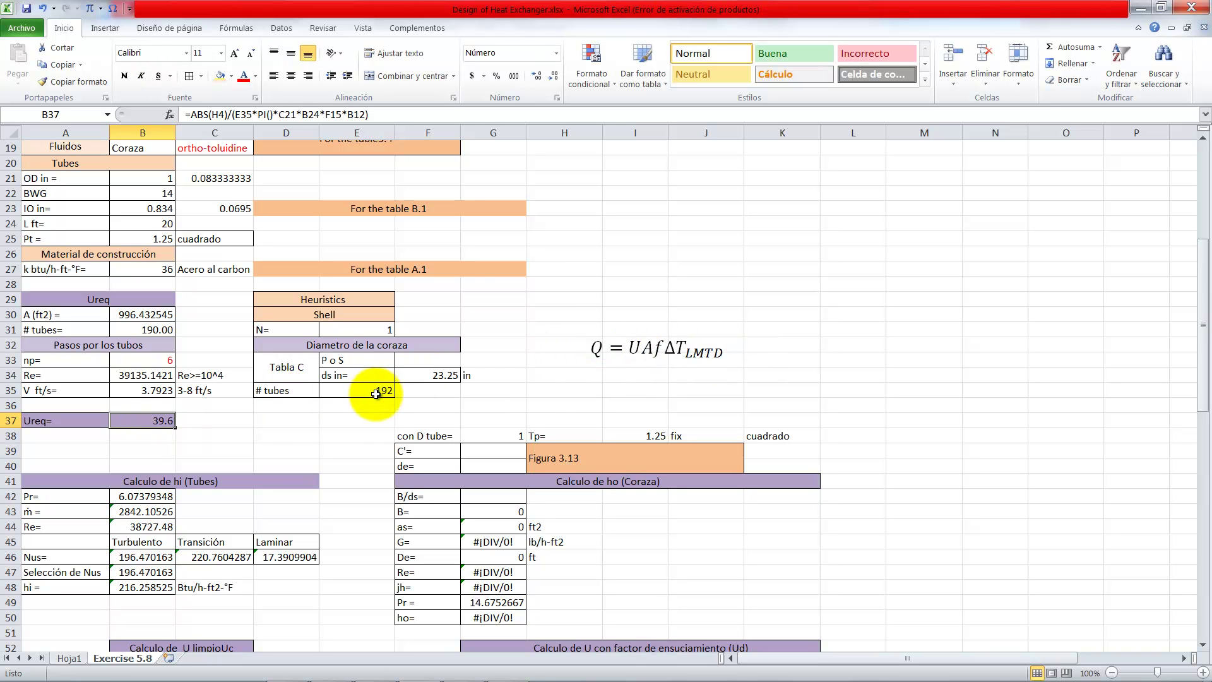
double_click(151, 416)
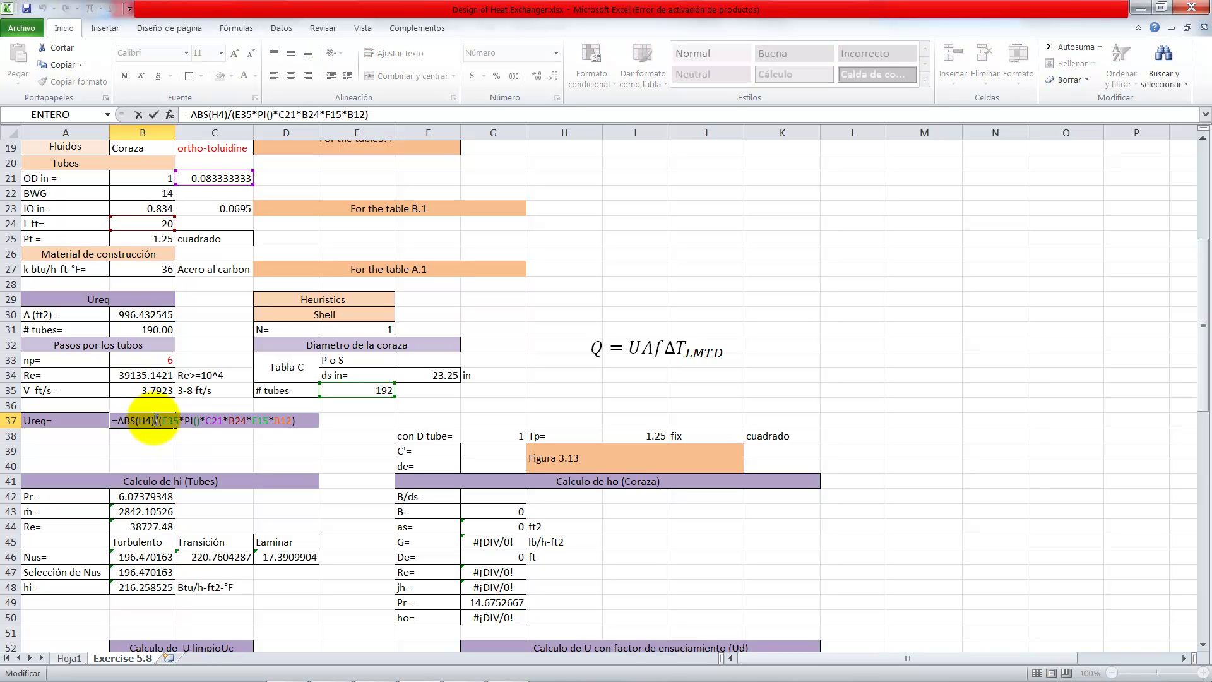
key(Escape)
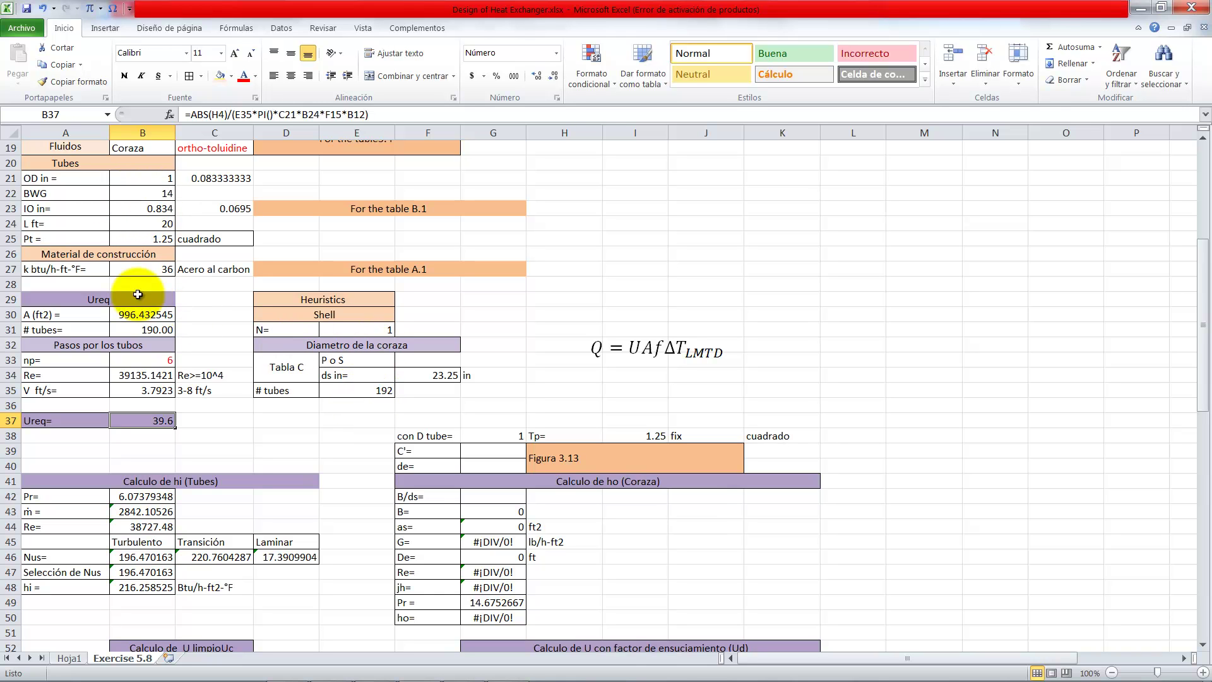
- Review the tube-side hi block, checking the formulas for Pr, ṁ, Re, turbulent Nus, selected Nus and hi
scroll(189, 499, down, 2)
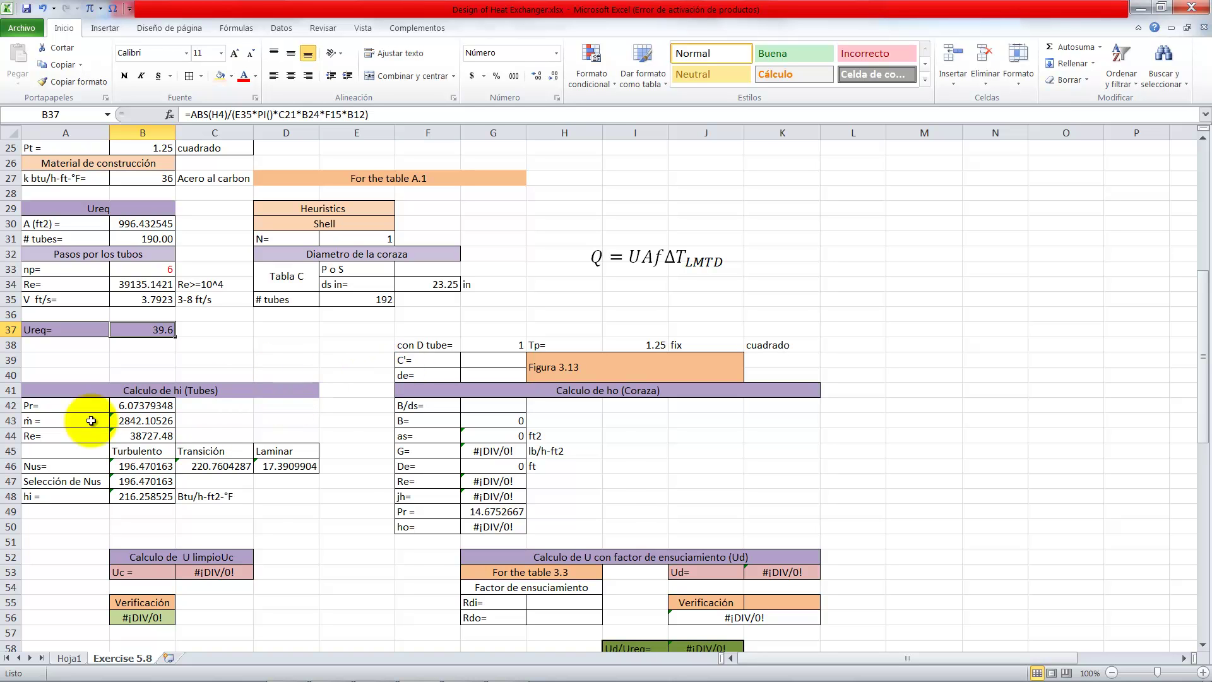
scroll(239, 494, up, 1)
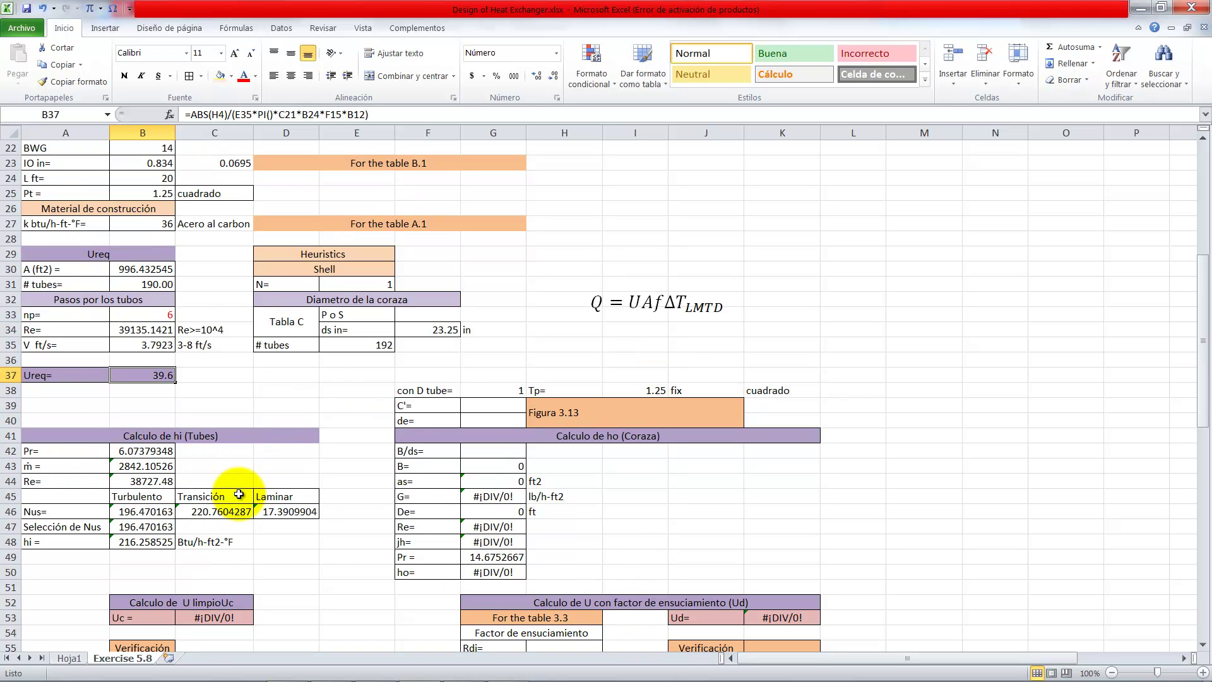
scroll(239, 494, up, 1)
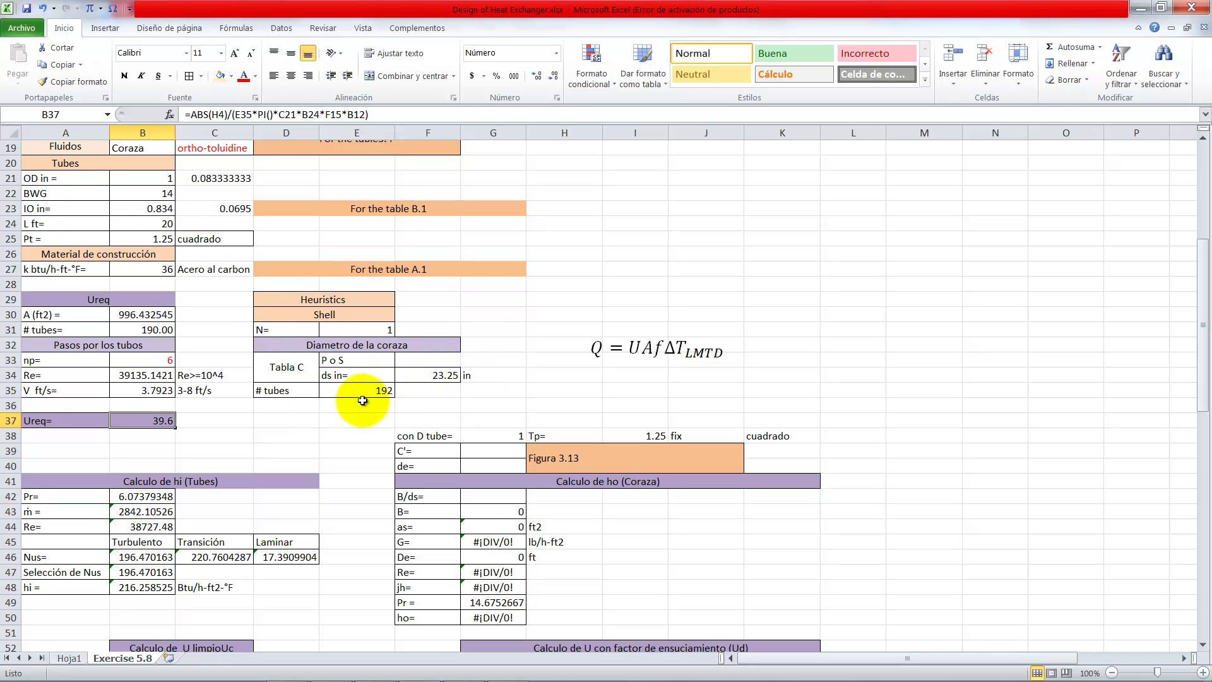
scroll(360, 398, down, 3)
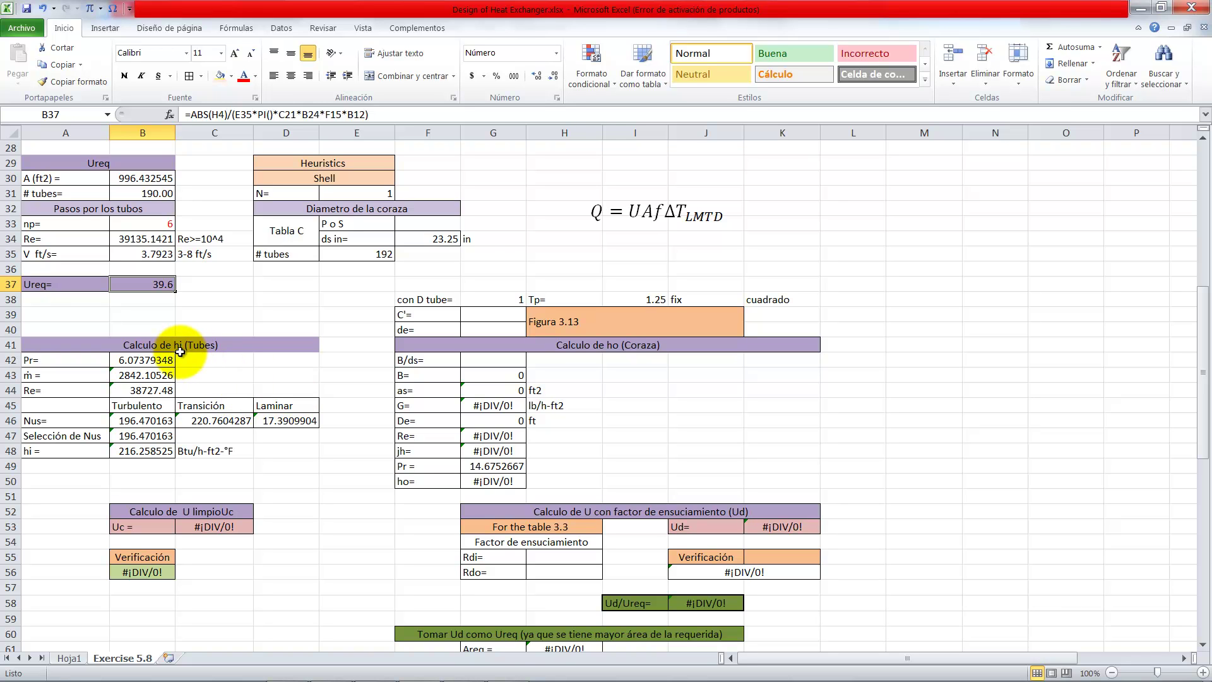
scroll(232, 360, up, 5)
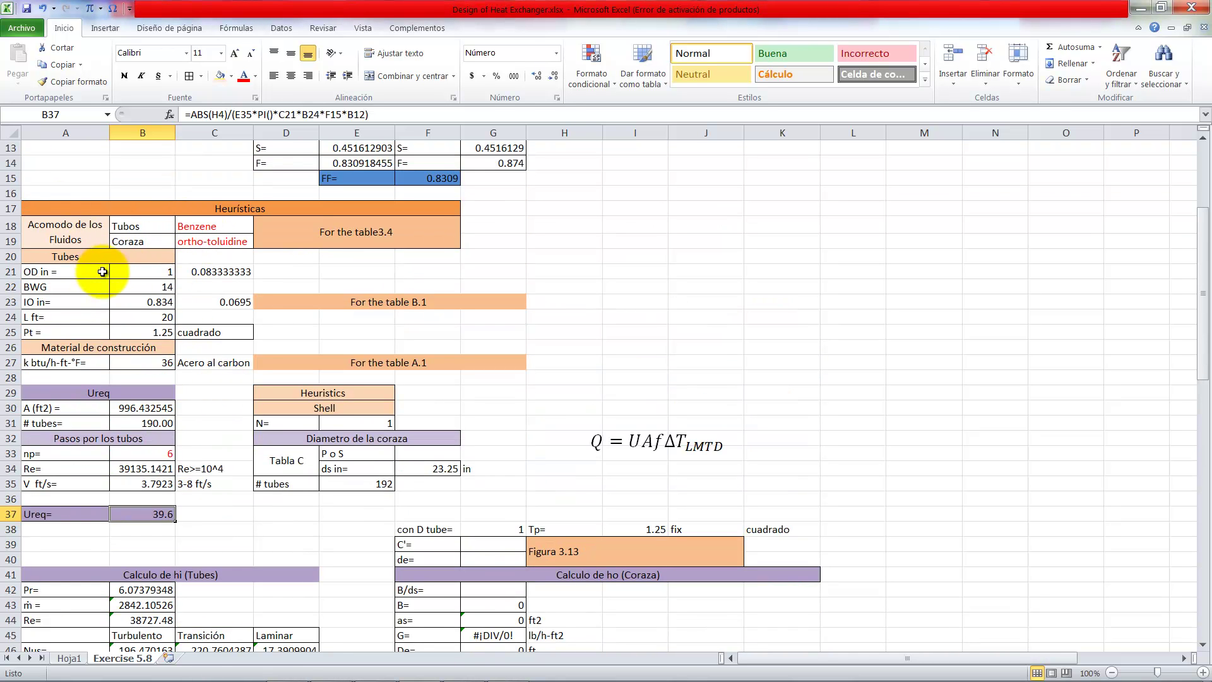
scroll(152, 324, down, 5)
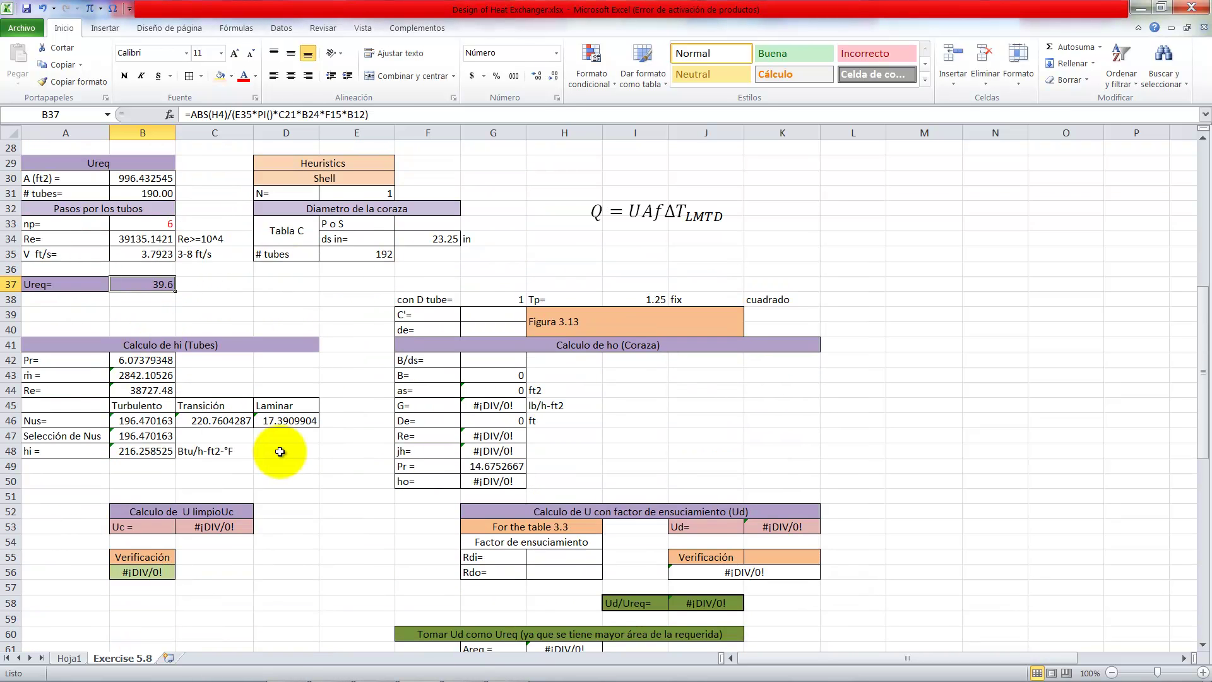
click(129, 361)
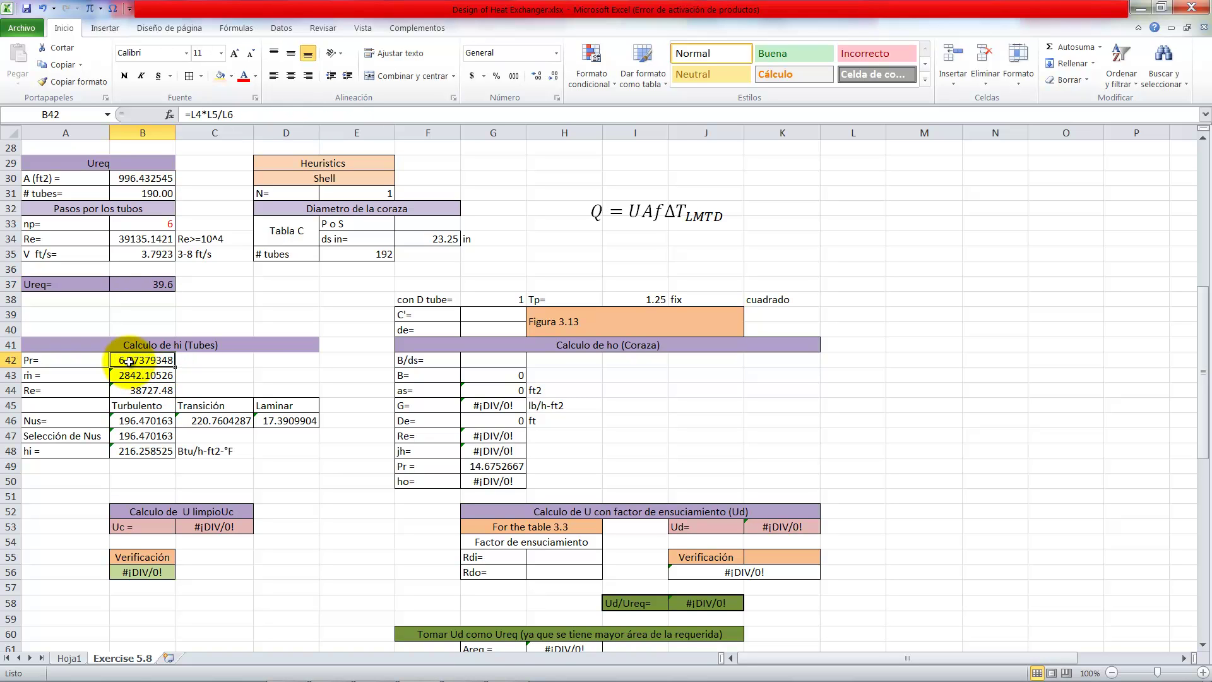
key(Down)
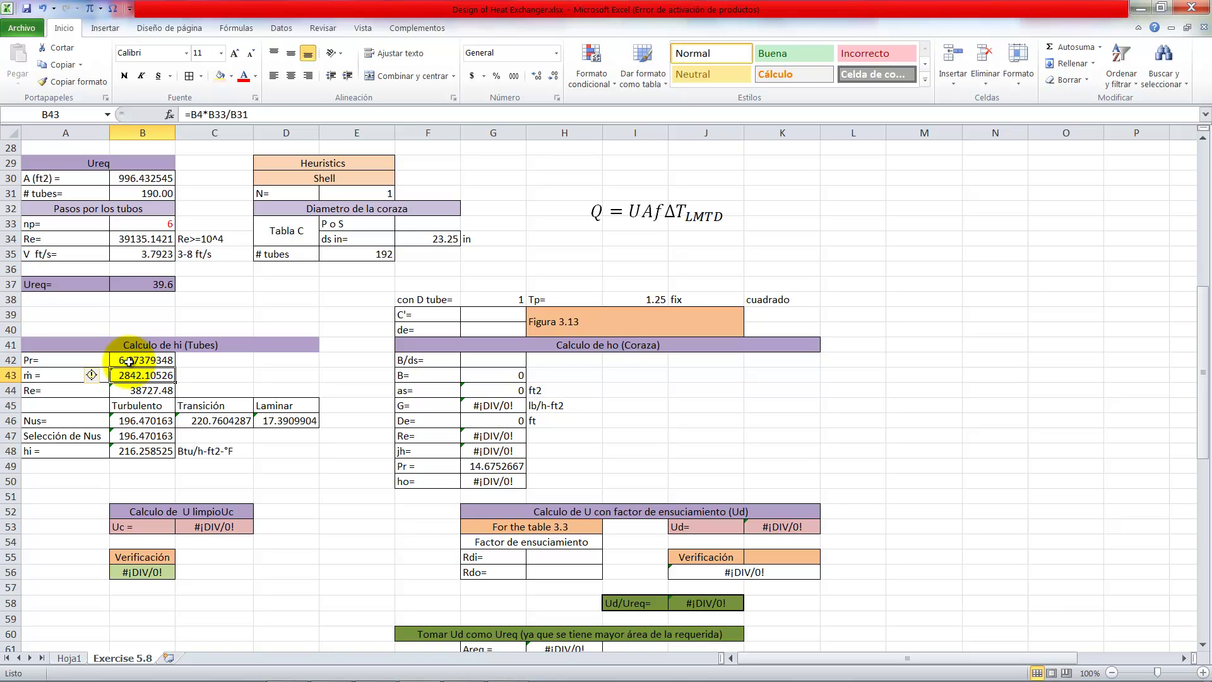
key(Down)
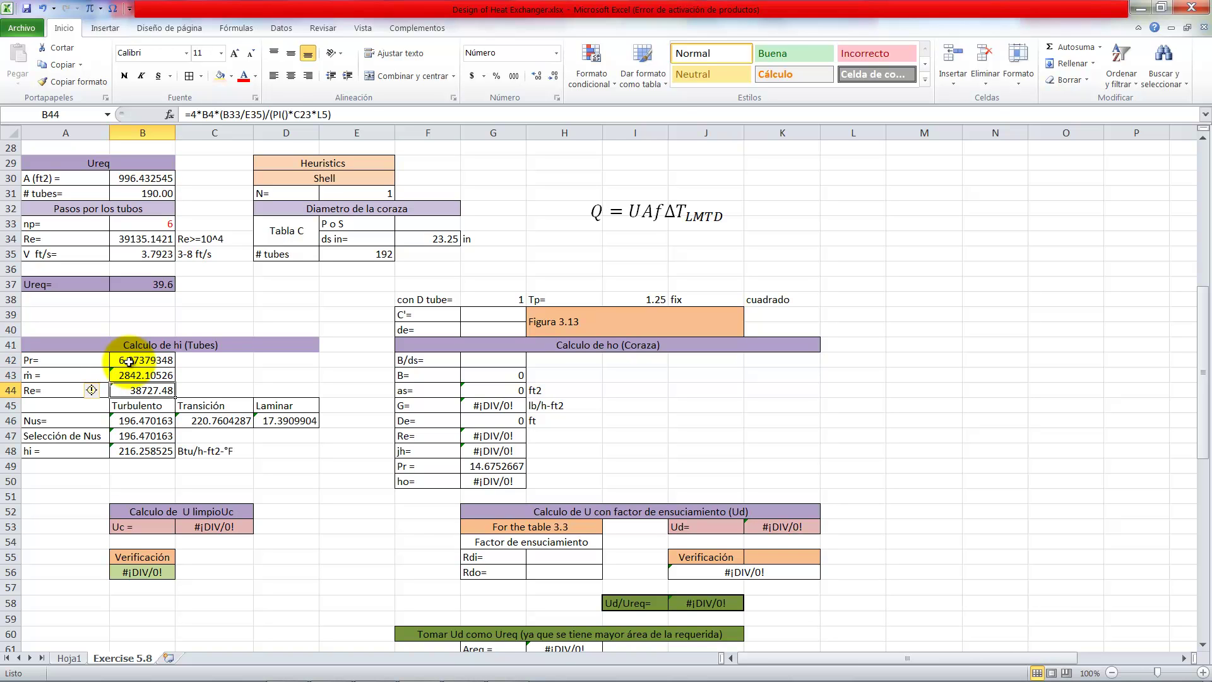
key(Down)
key(Down)
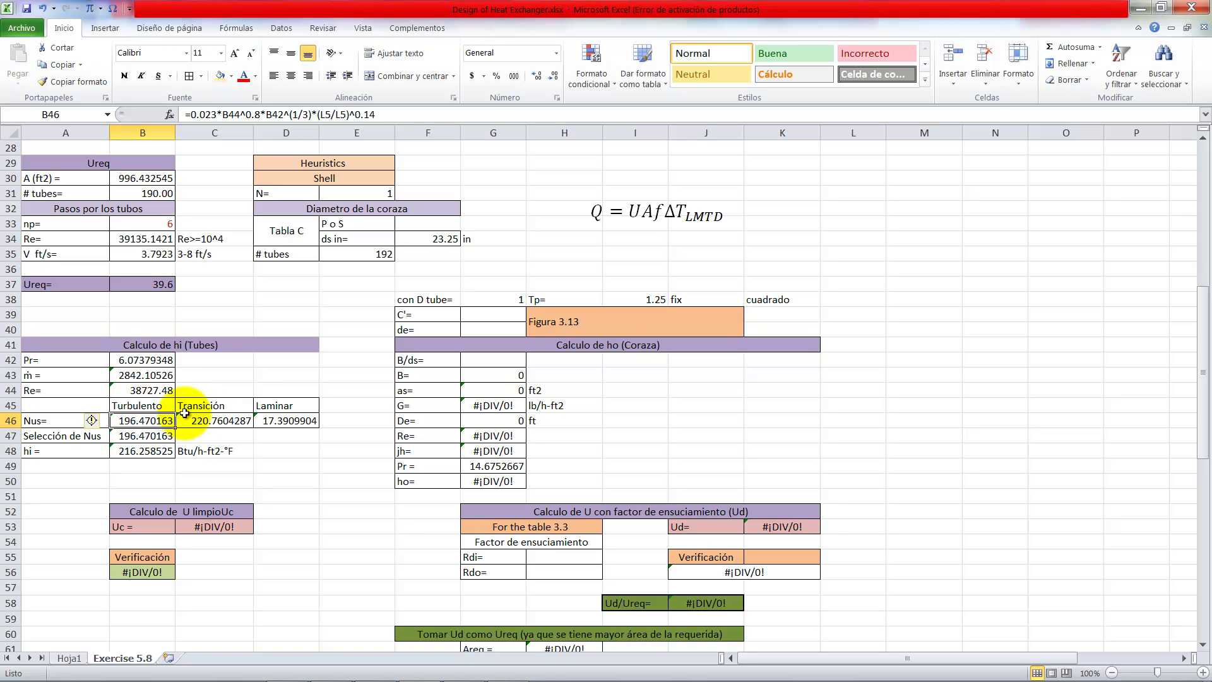
click(138, 440)
click(140, 450)
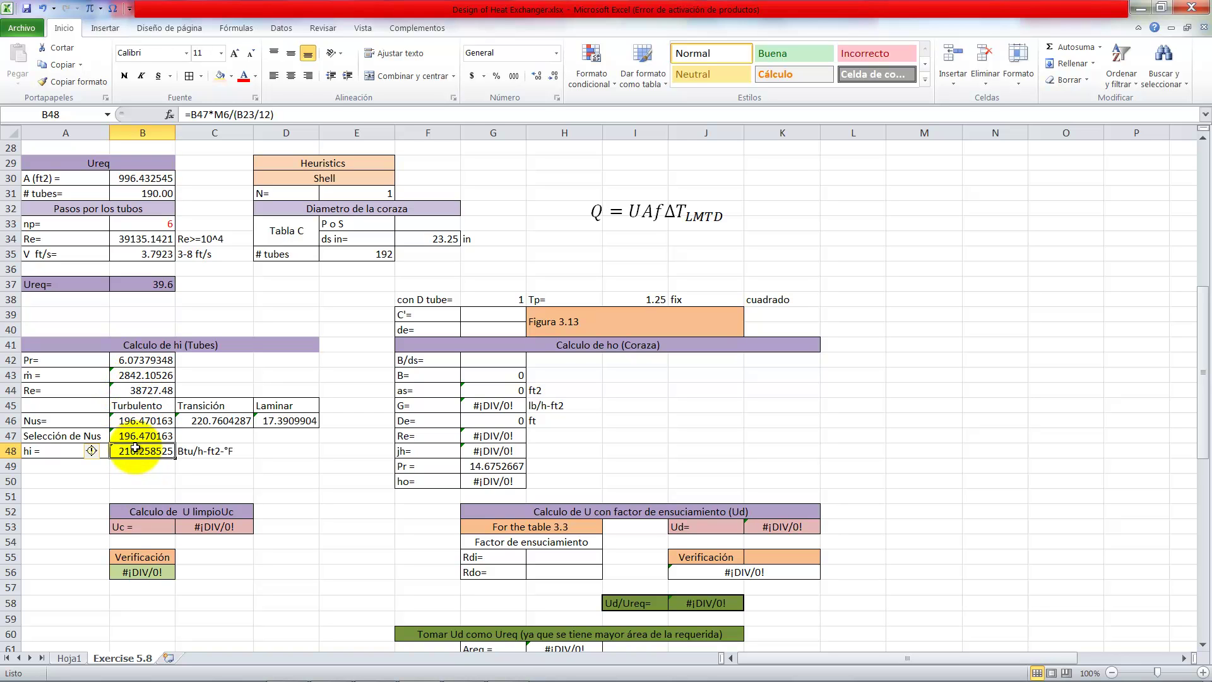
click(137, 392)
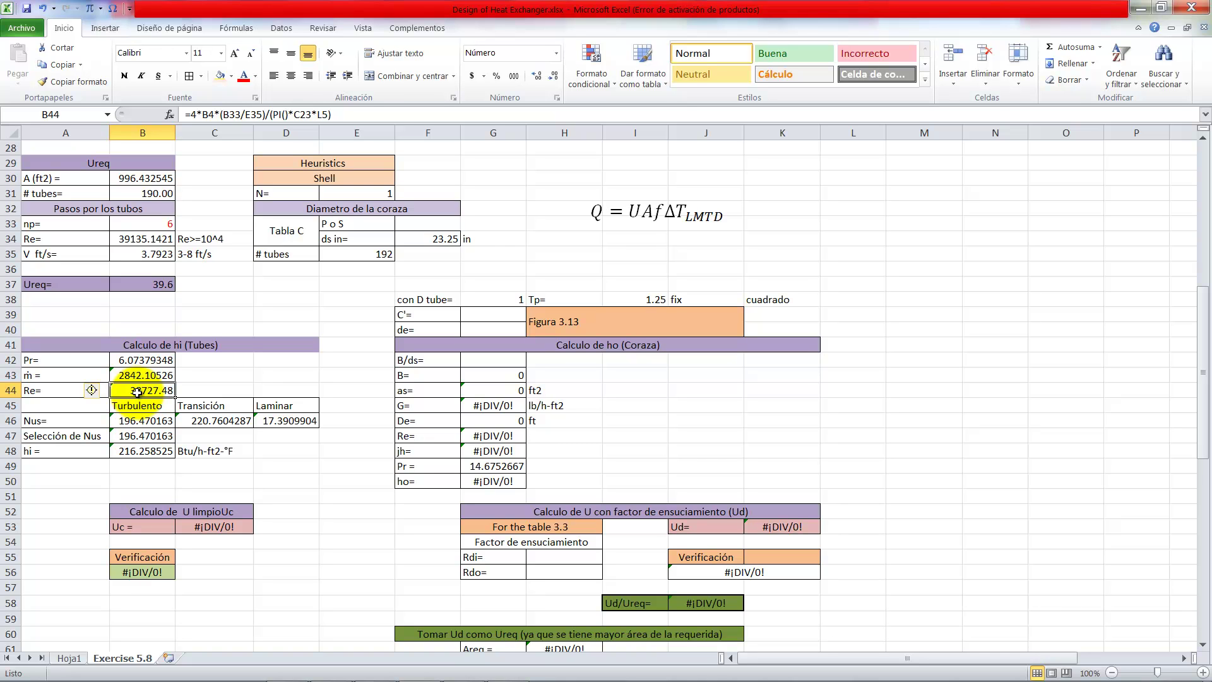
key(Down)
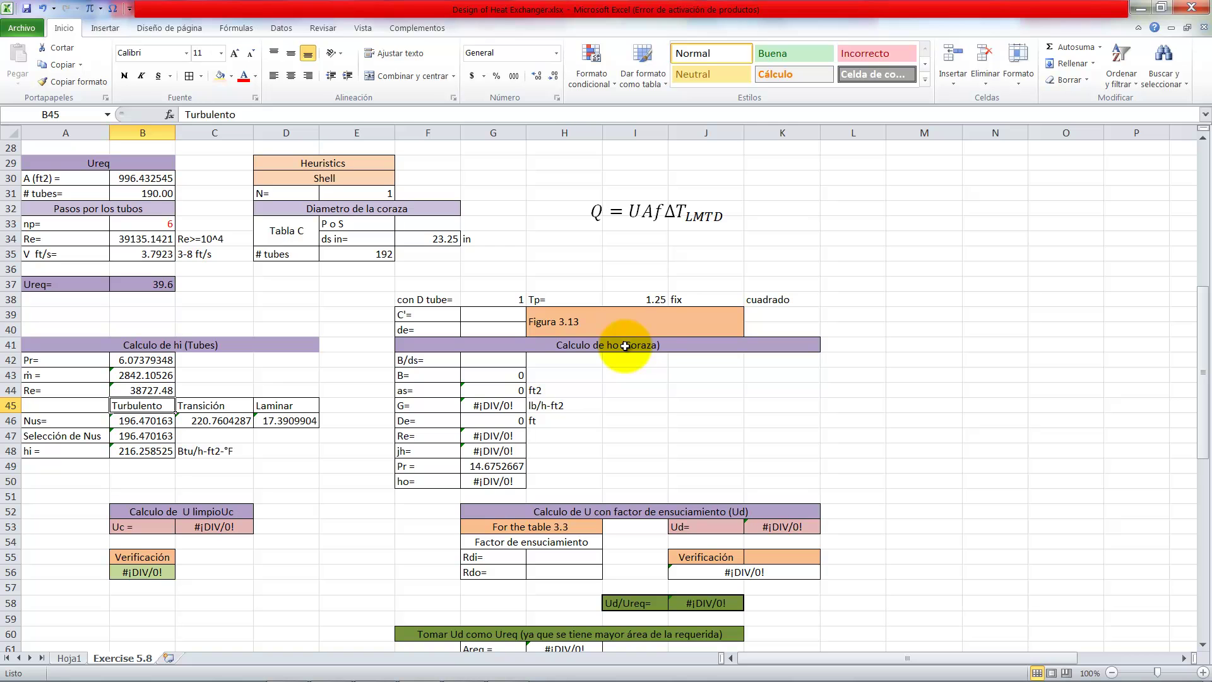
- Fill in C' as 0.25 and de as 0.99 from Figura 3.13 for the 1 in tube on 1.25 square pitch
click(577, 394)
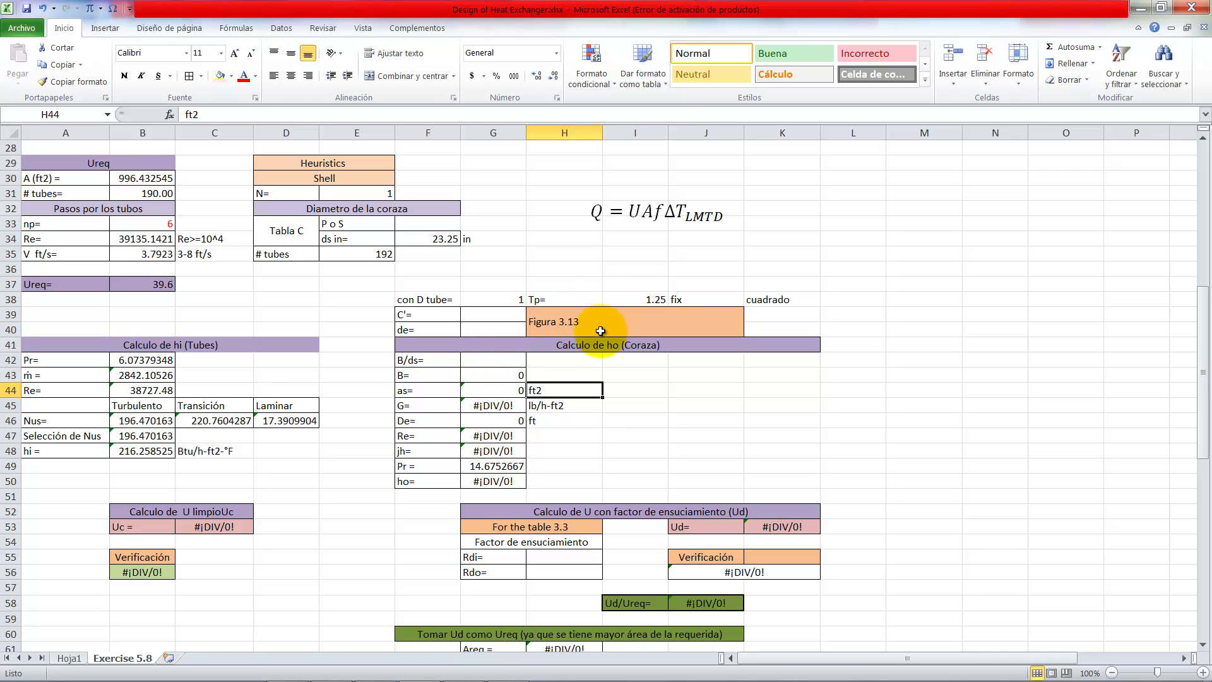
click(483, 303)
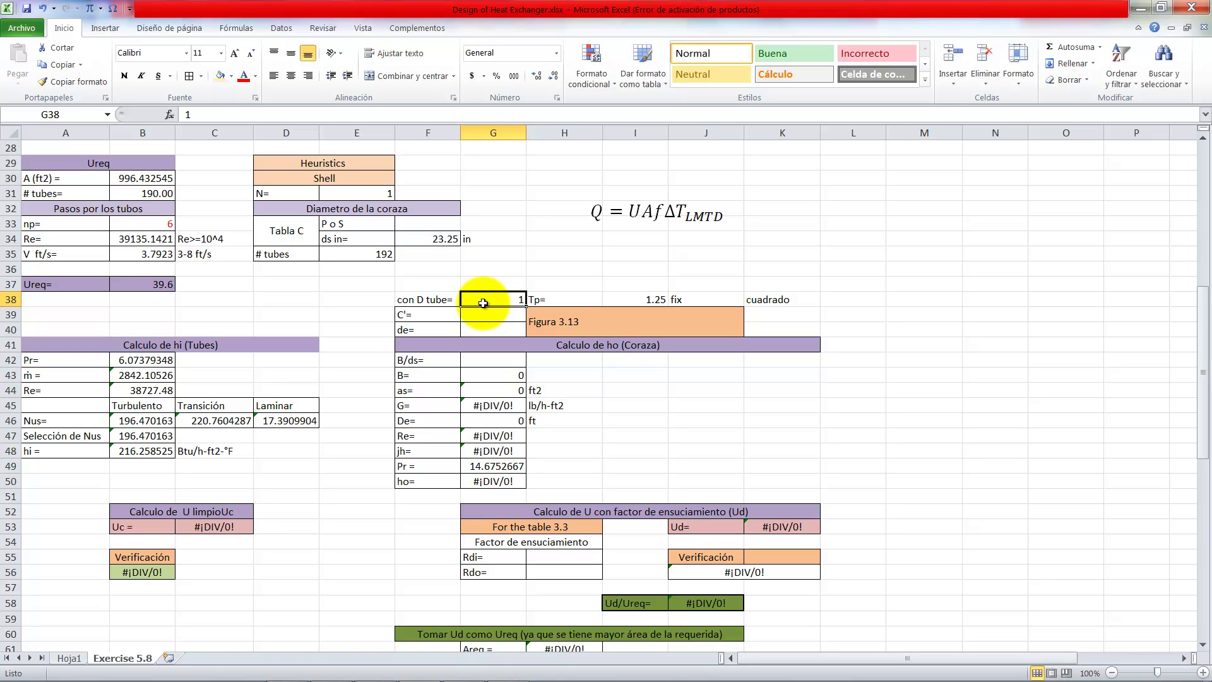
click(645, 304)
click(789, 302)
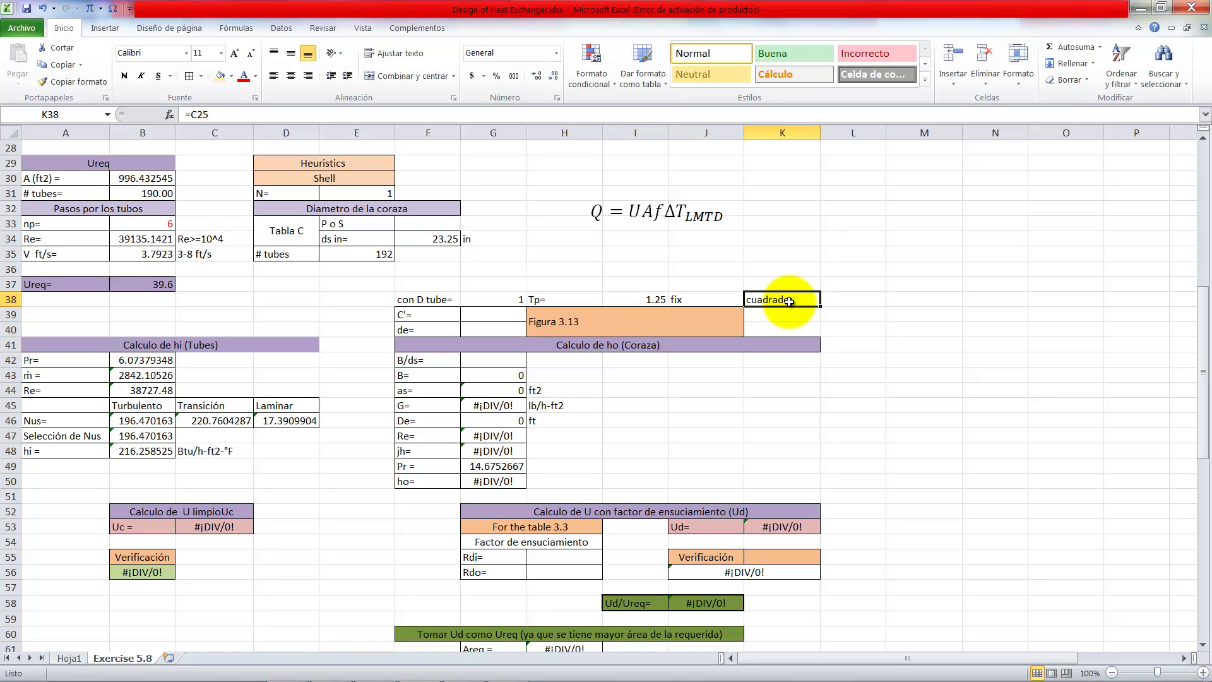
click(479, 317)
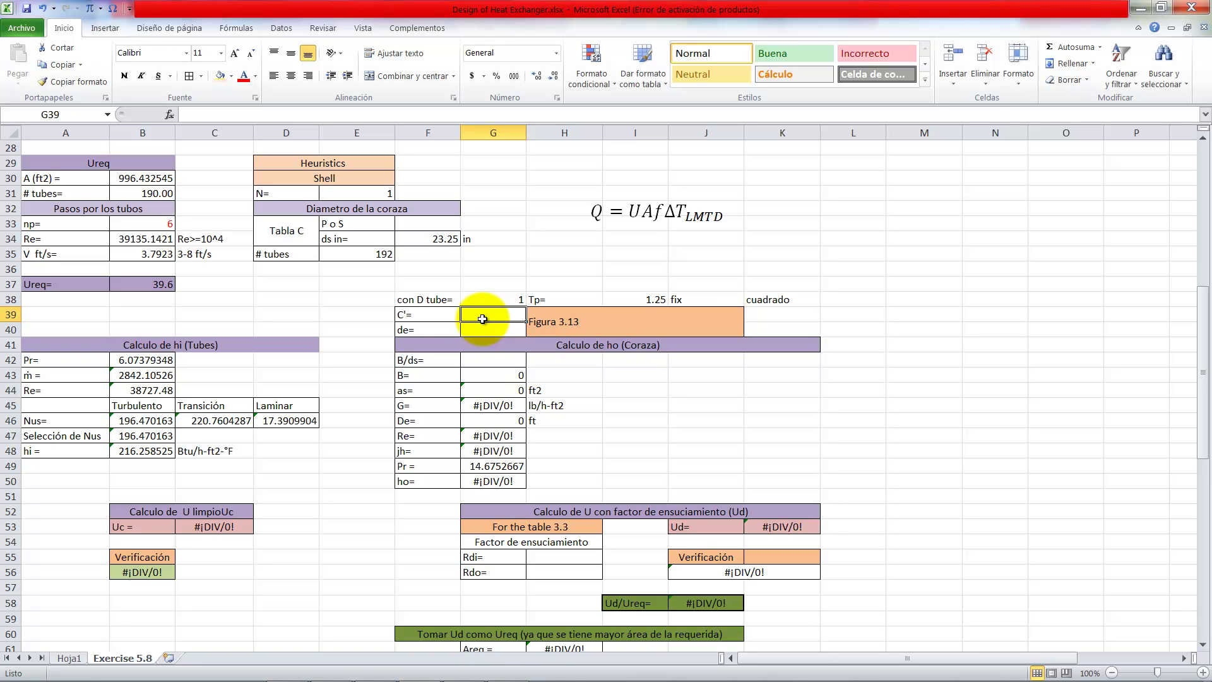
text(.25)
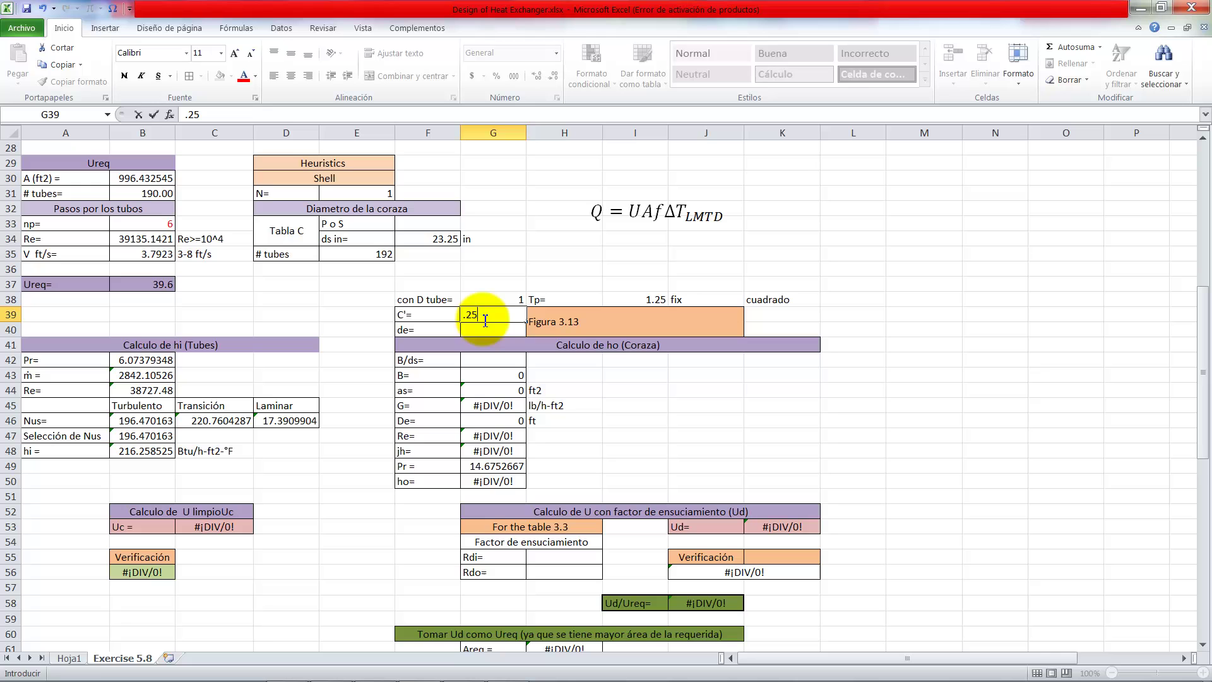
key(Return)
text(.99)
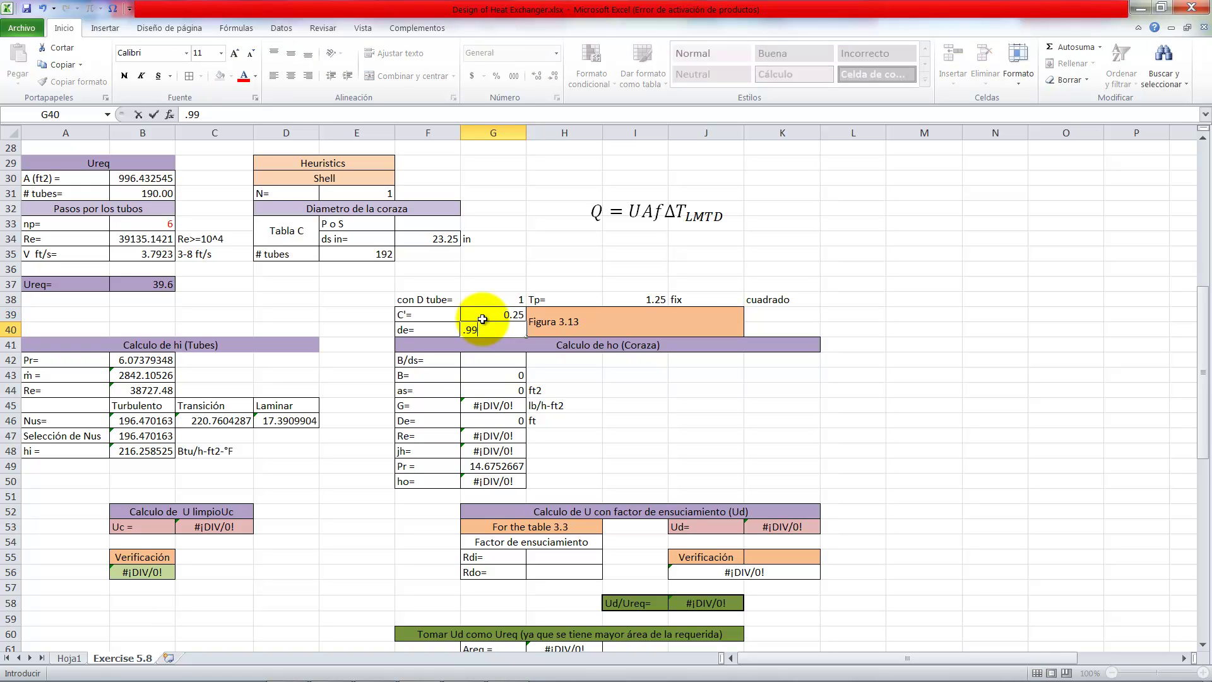
key(Return)
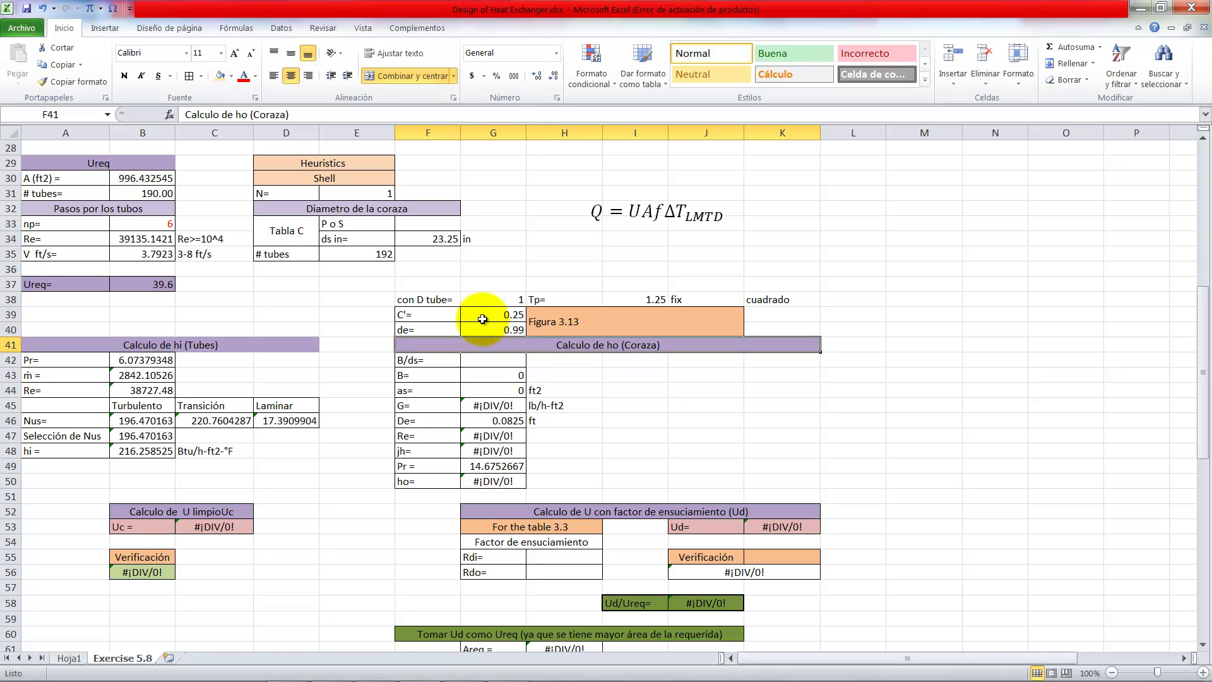
- Set the B/ds ratio in the shell-side ho block to 0.3
click(483, 359)
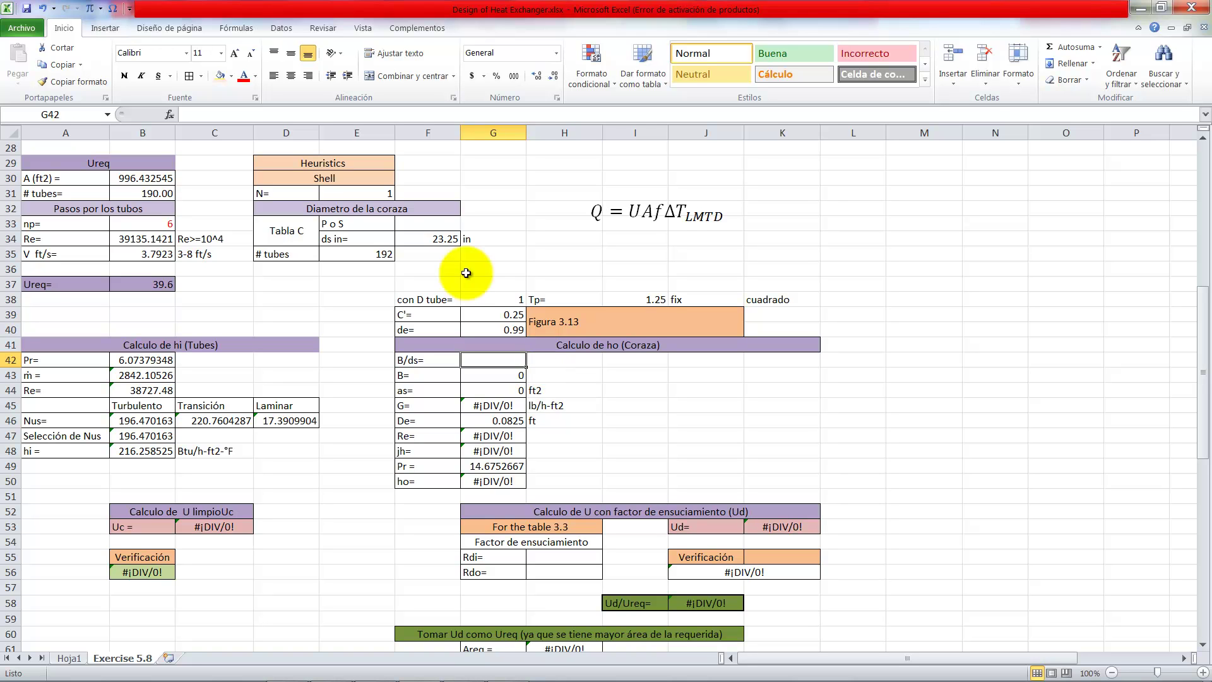
click(422, 240)
click(491, 359)
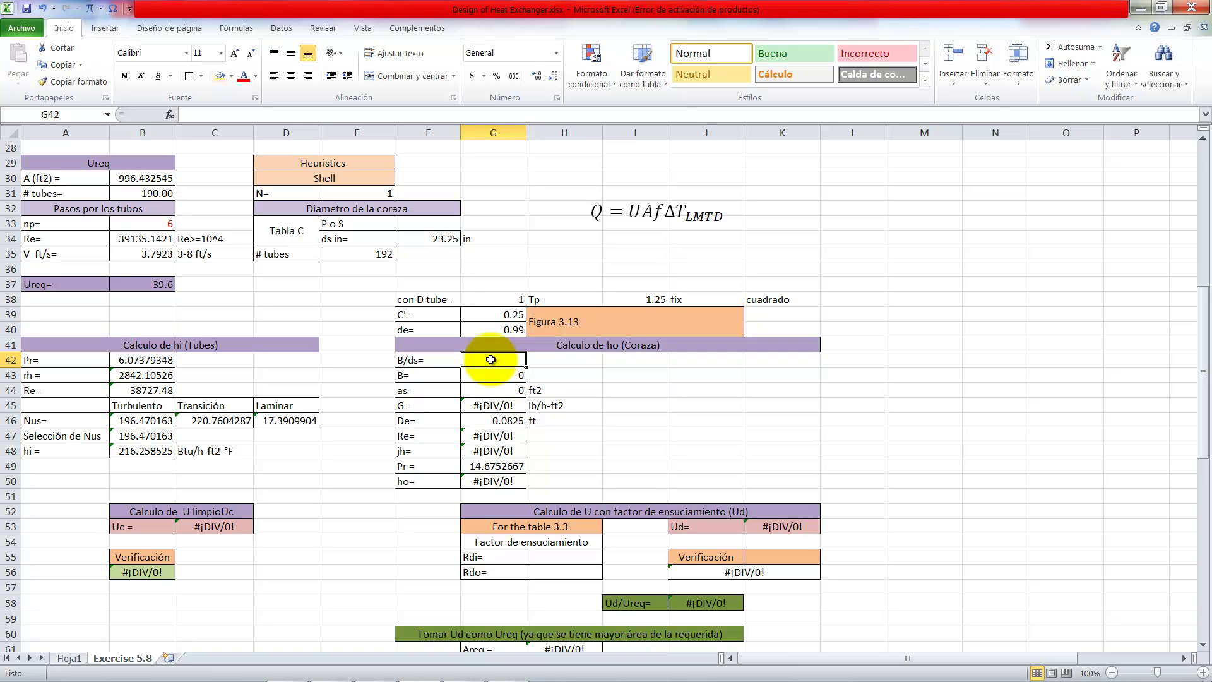
text(.3)
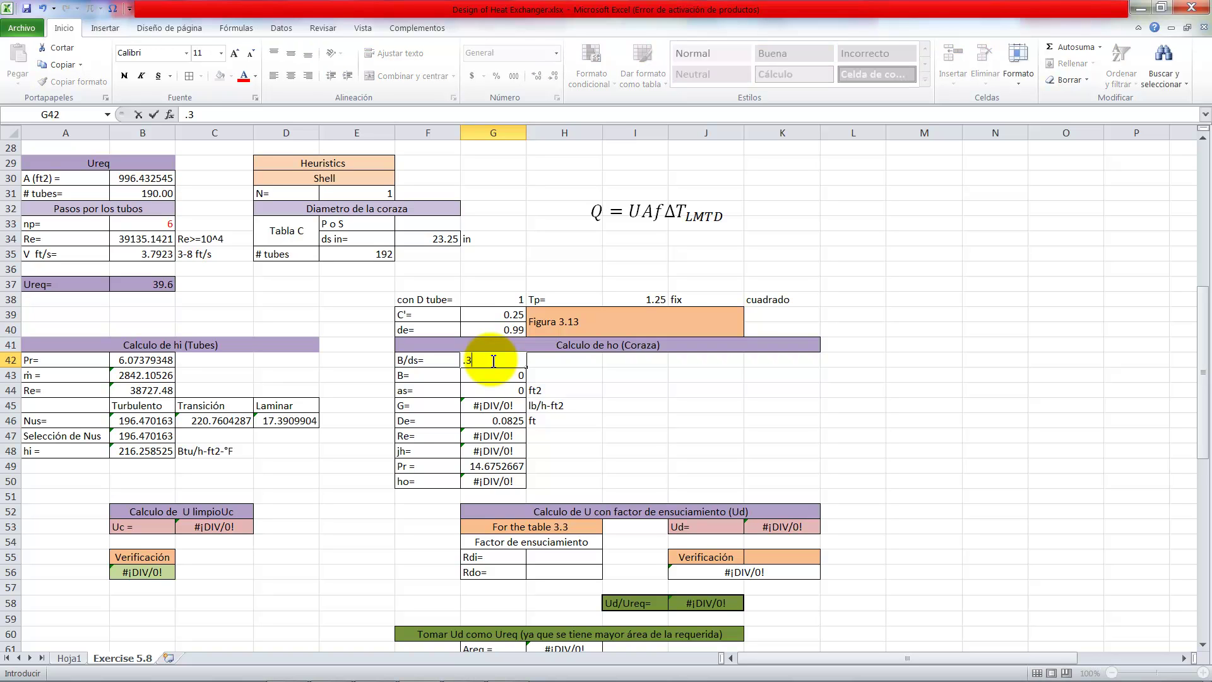
key(Return)
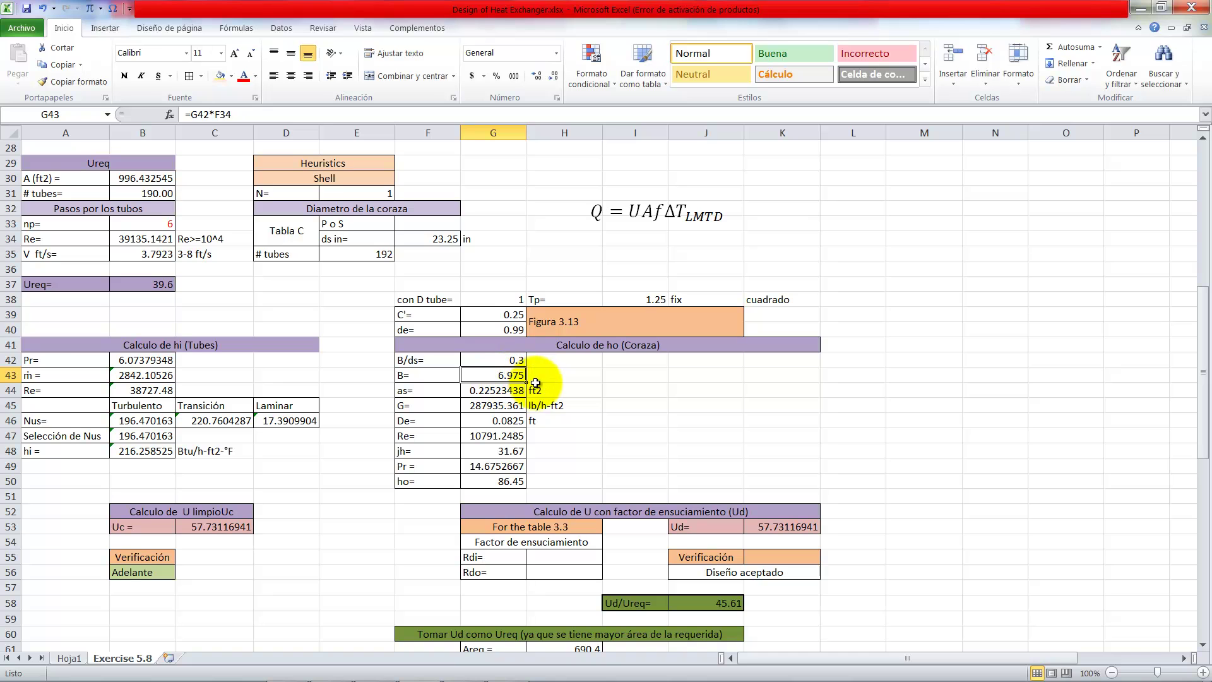
- Review the shell-side ho block, checking the formulas for as, Re, jh and ho
click(487, 389)
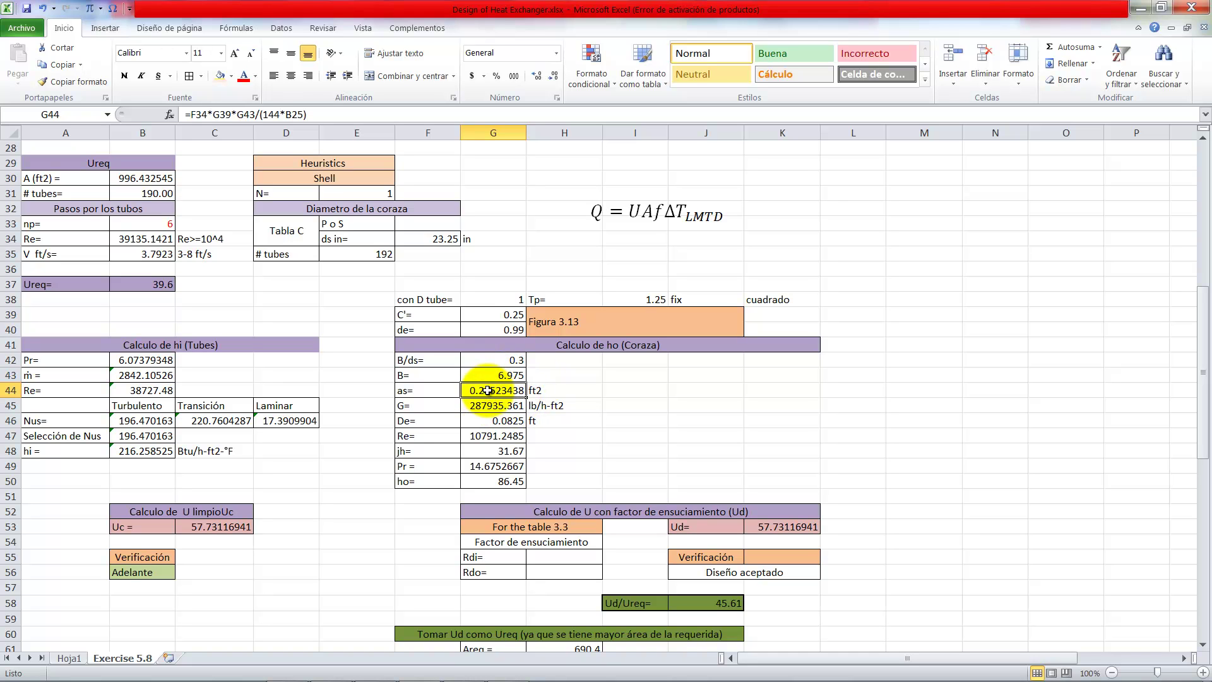
click(422, 407)
click(423, 423)
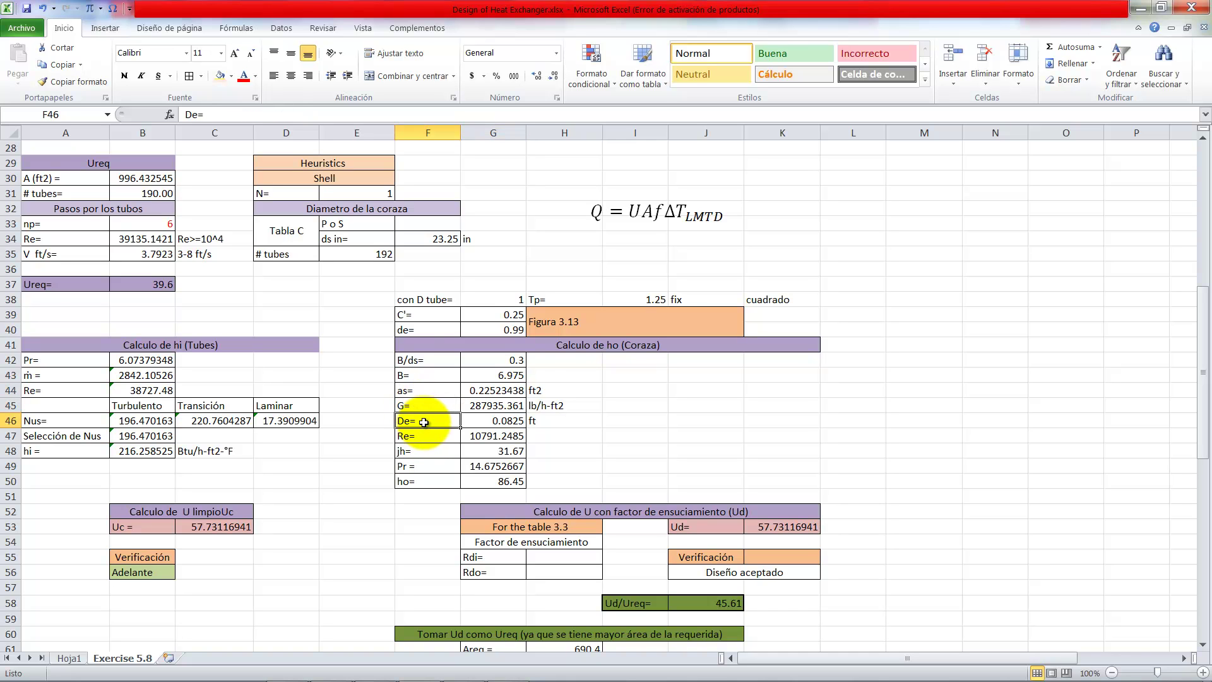
click(466, 435)
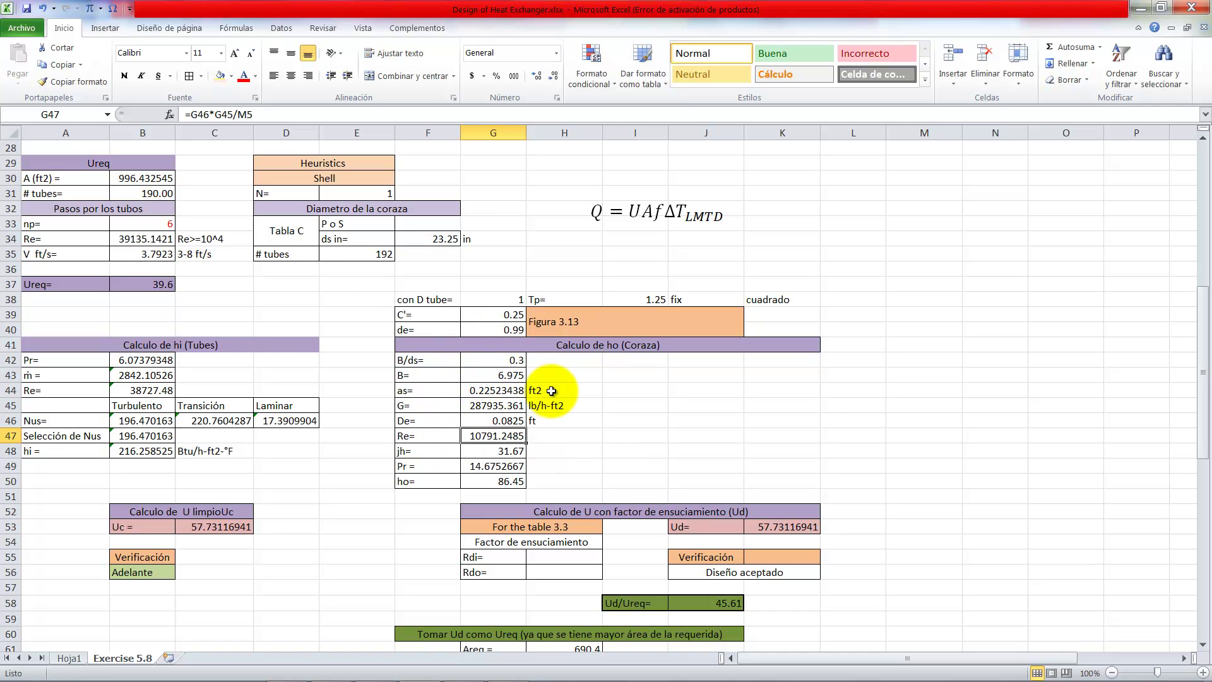
click(490, 454)
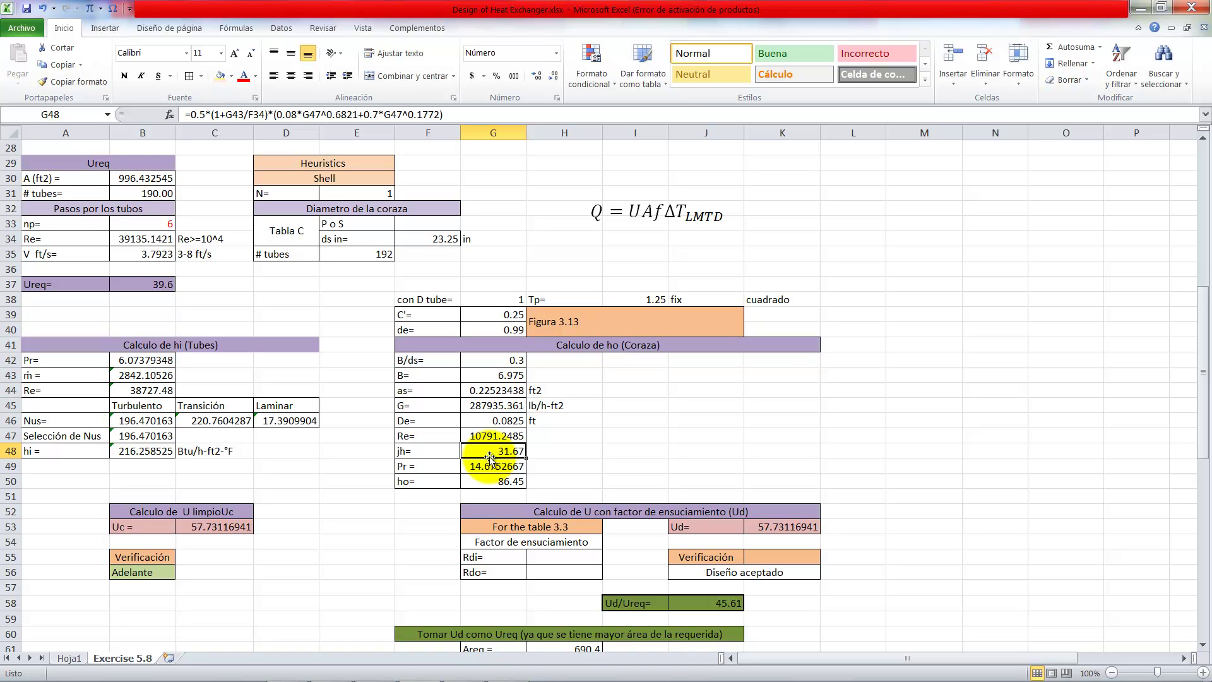
click(512, 481)
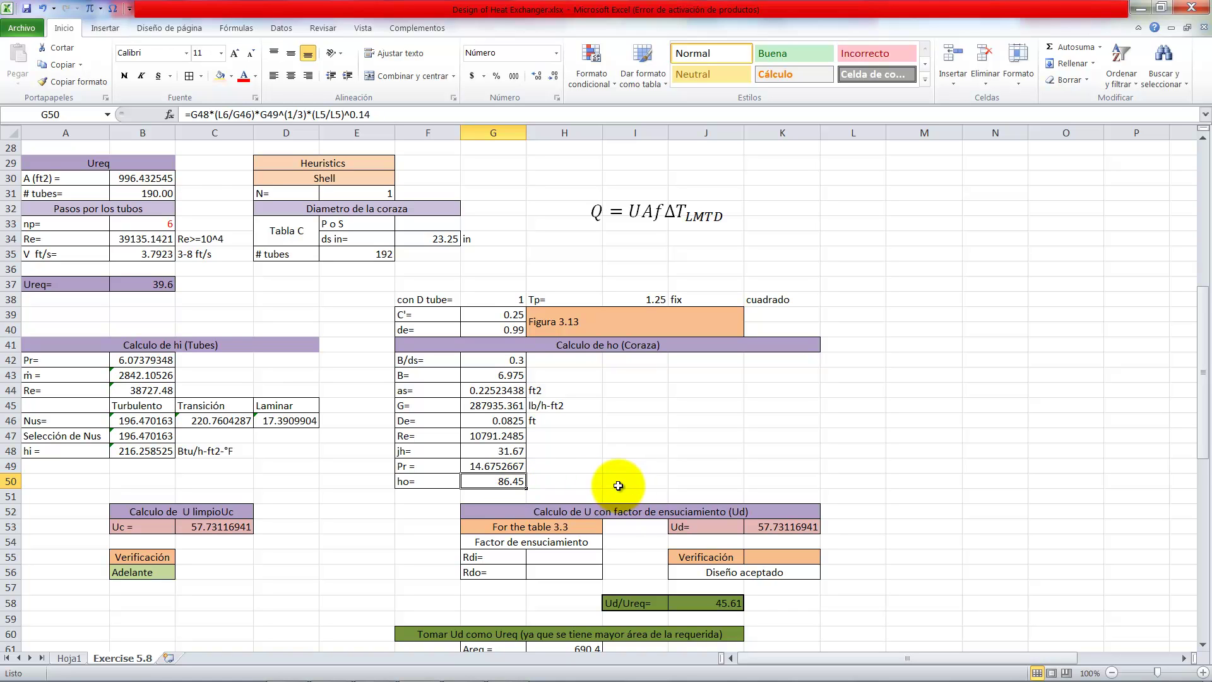
- Examine the clean Uc formula in C53 and the verification formula in B56 that compares Uc with Ureq, leaving both as they are
scroll(635, 475, down, 1)
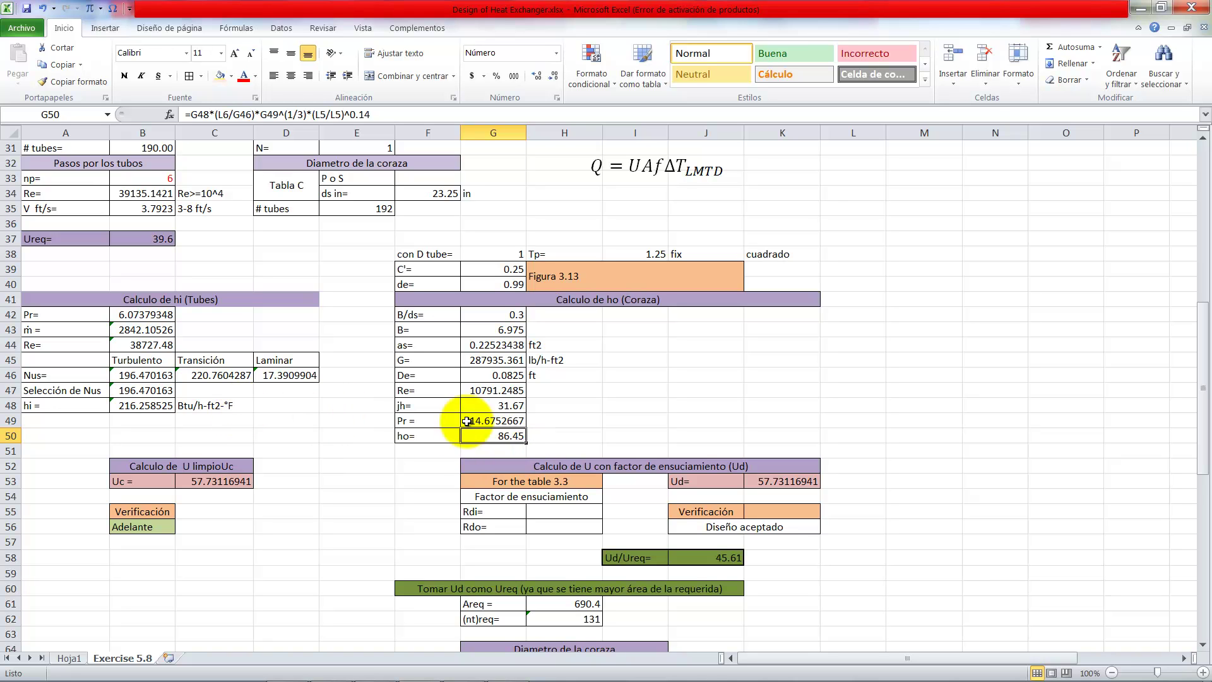
click(218, 483)
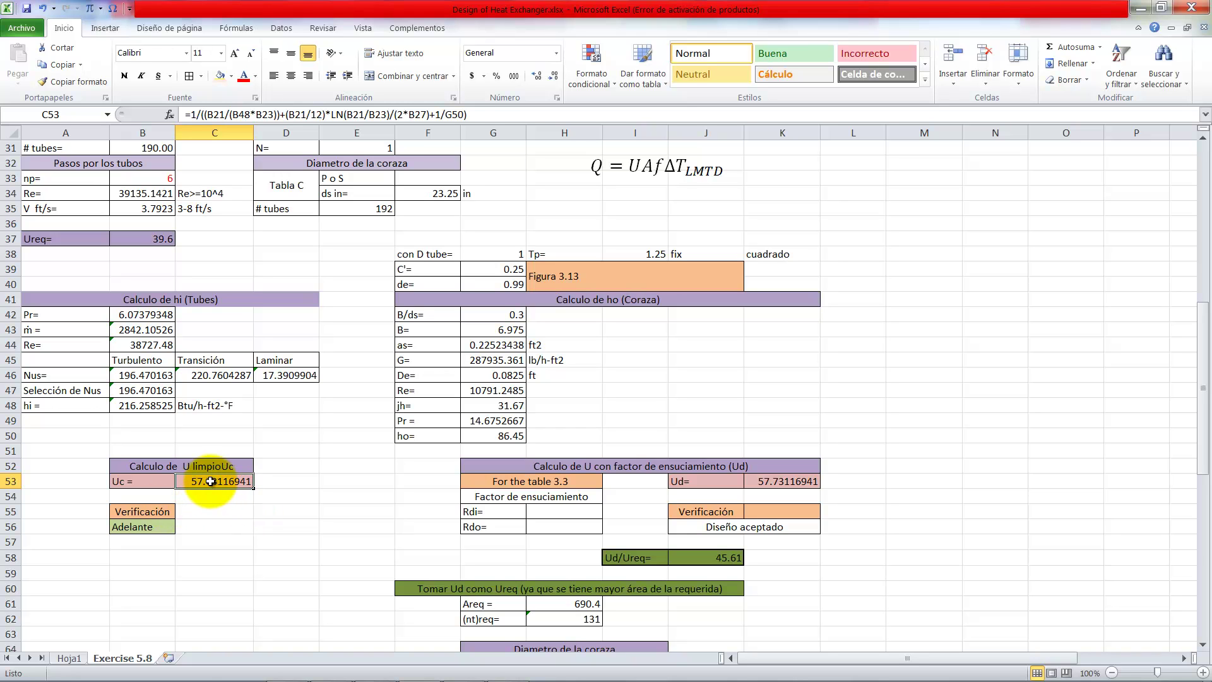
click(141, 528)
double_click(142, 529)
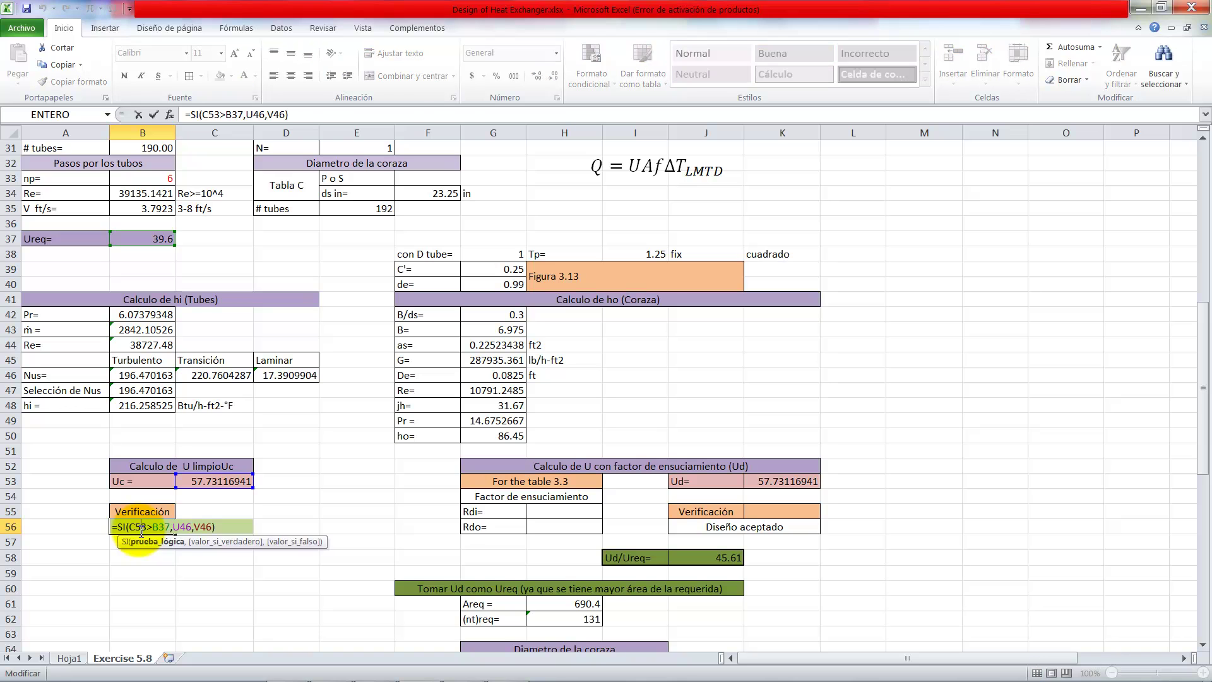
click(138, 529)
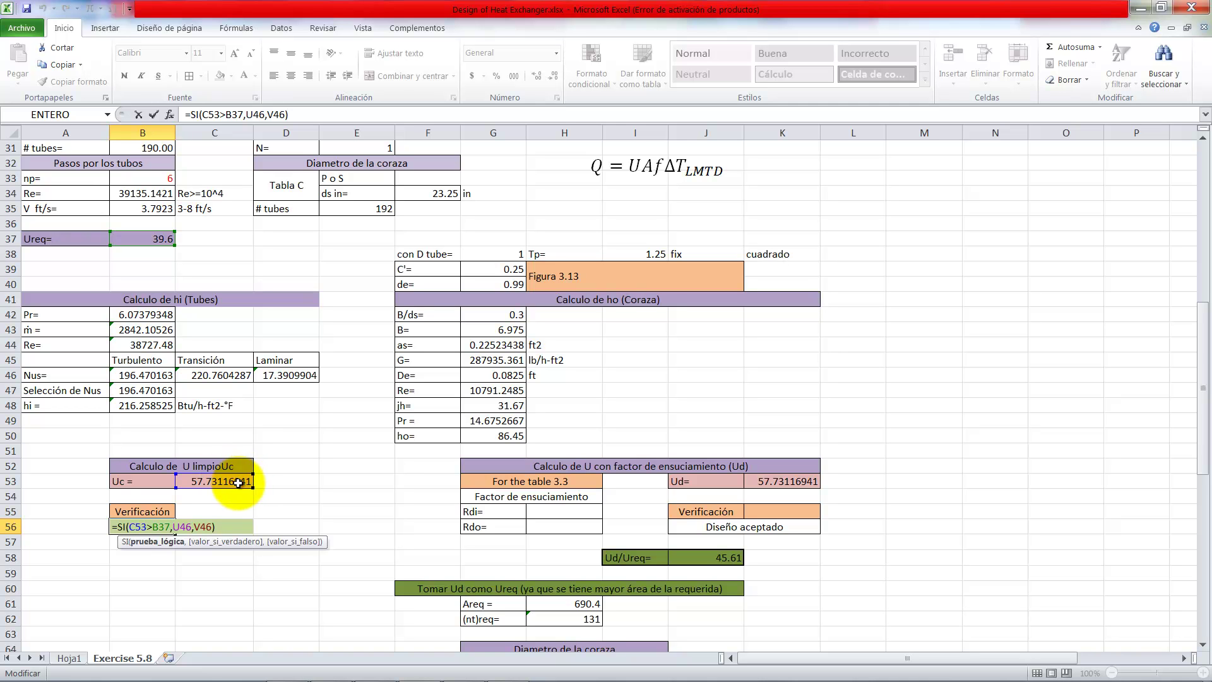
scroll(240, 480, up, 3)
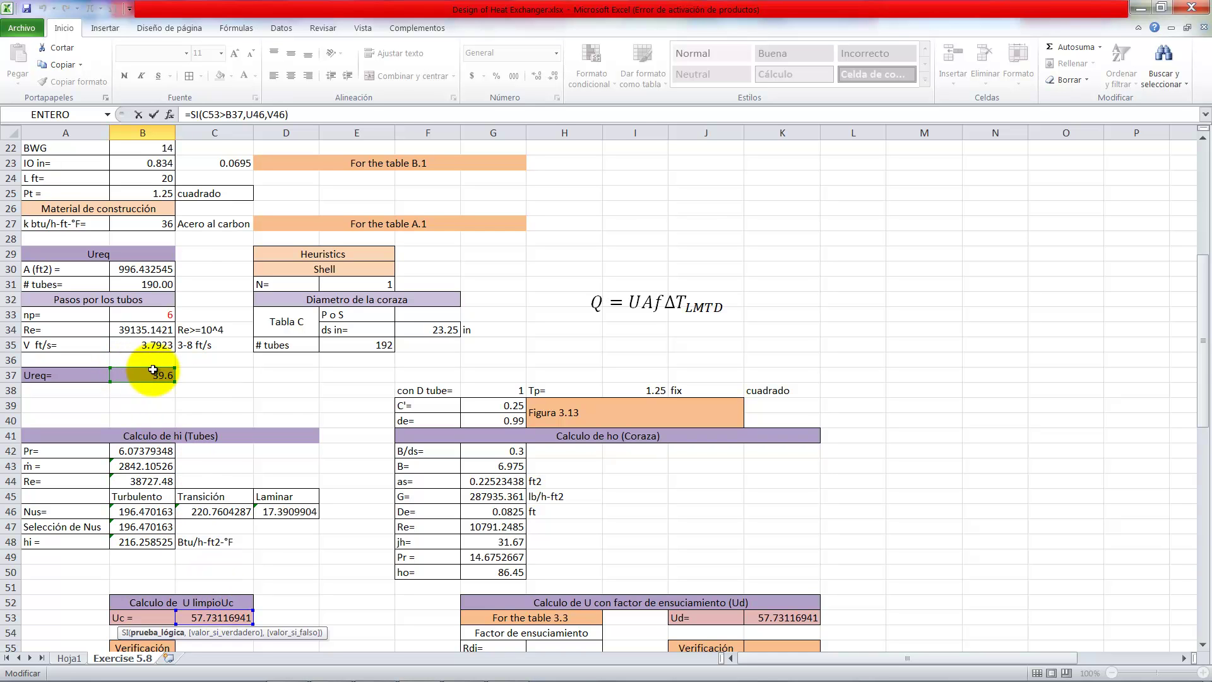
scroll(214, 392, down, 2)
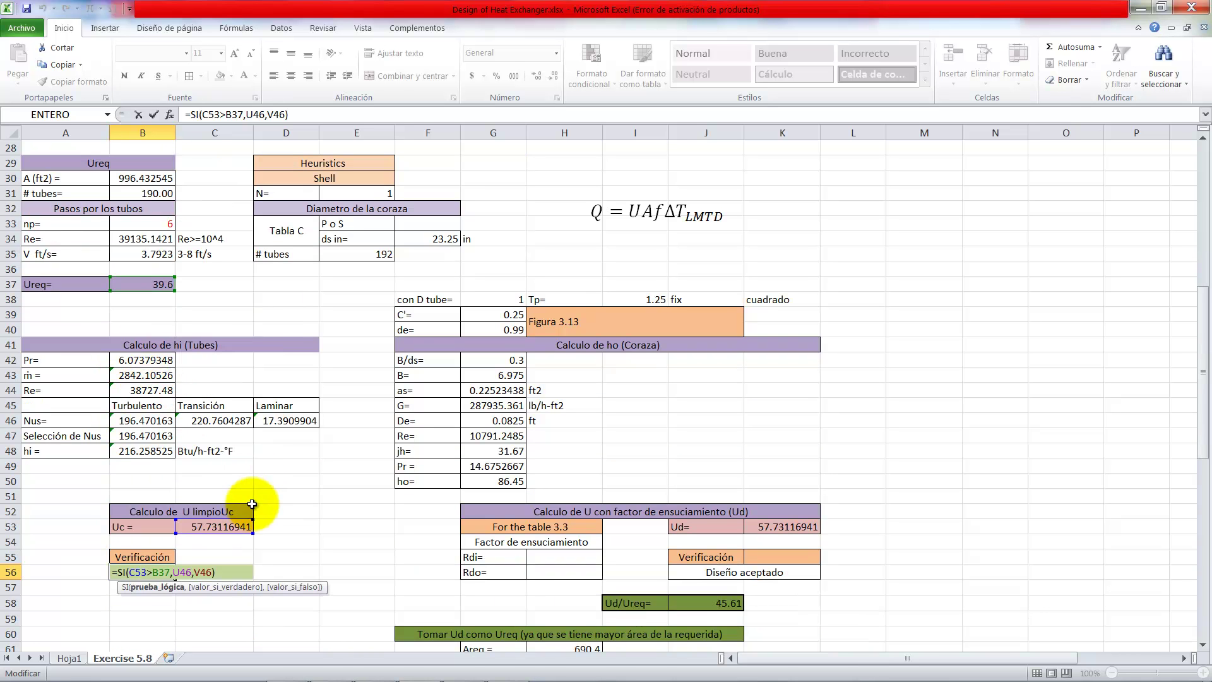
key(Return)
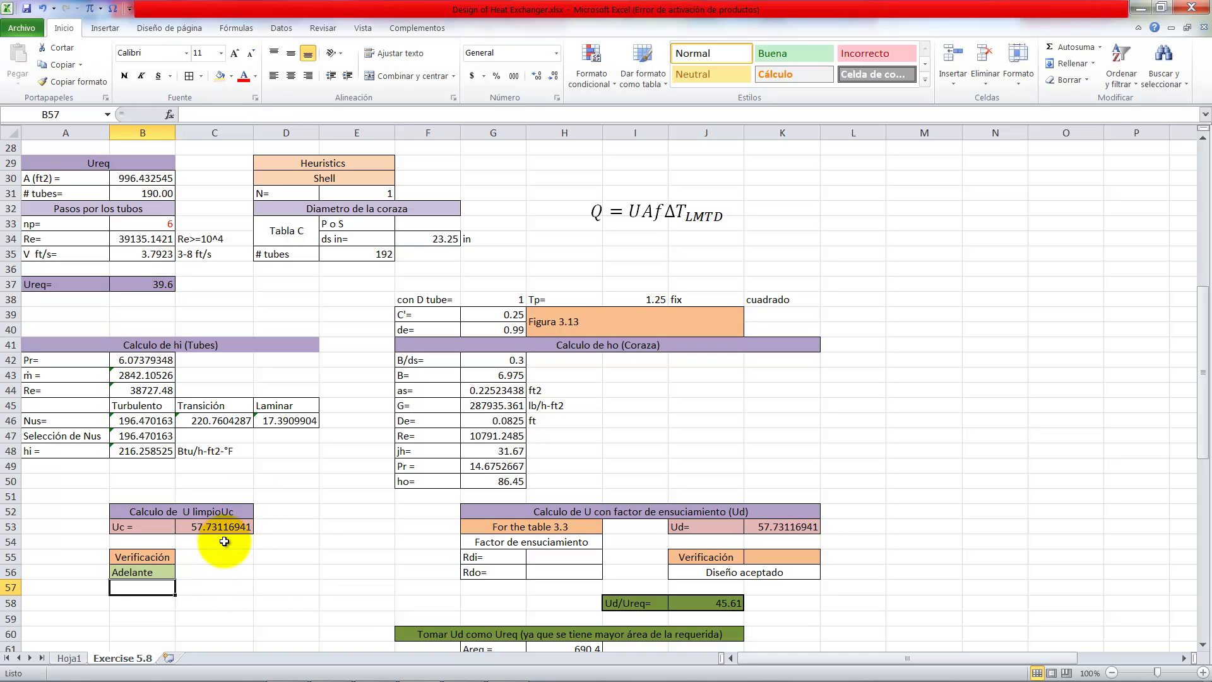
- Look back over the design data and tube heuristics, and return to the verification cell for Uc
scroll(198, 526, up, 1)
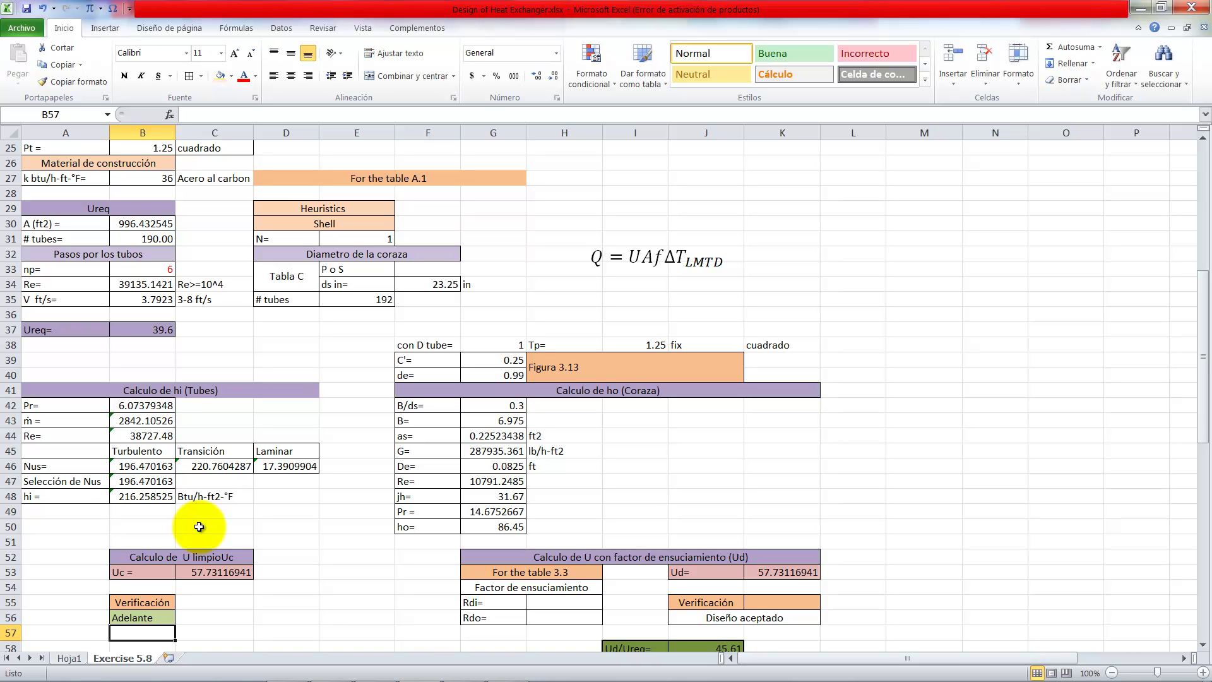
scroll(199, 526, up, 5)
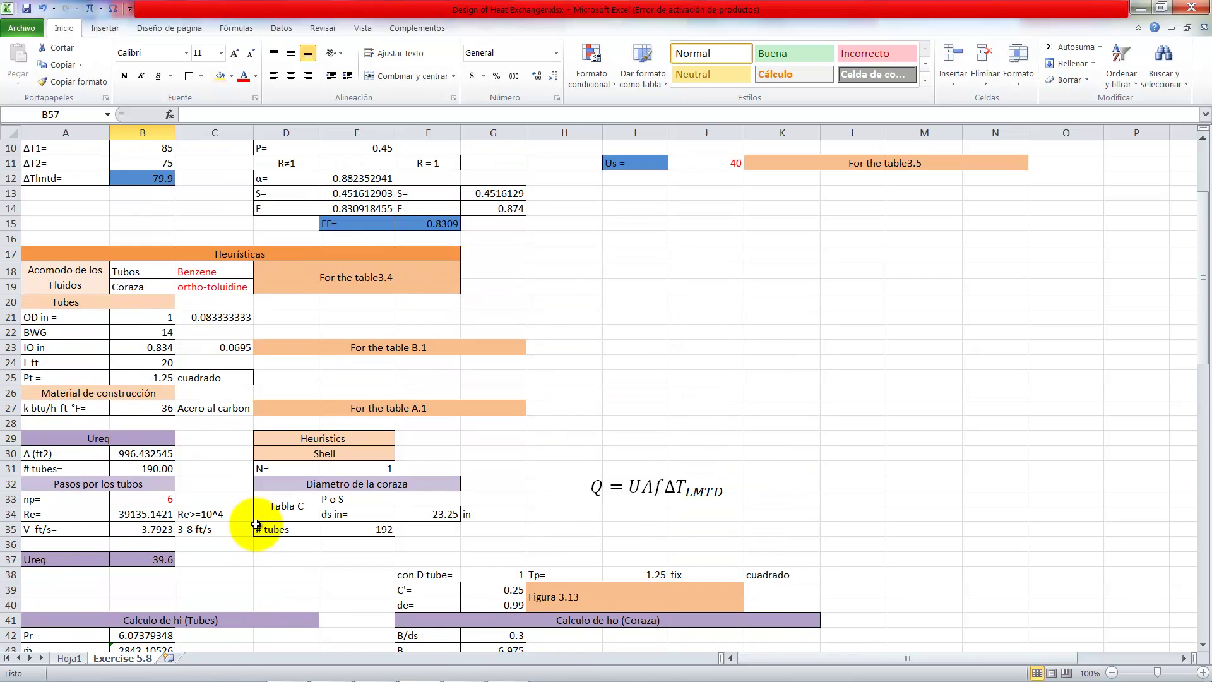
scroll(386, 478, up, 3)
scroll(238, 479, down, 8)
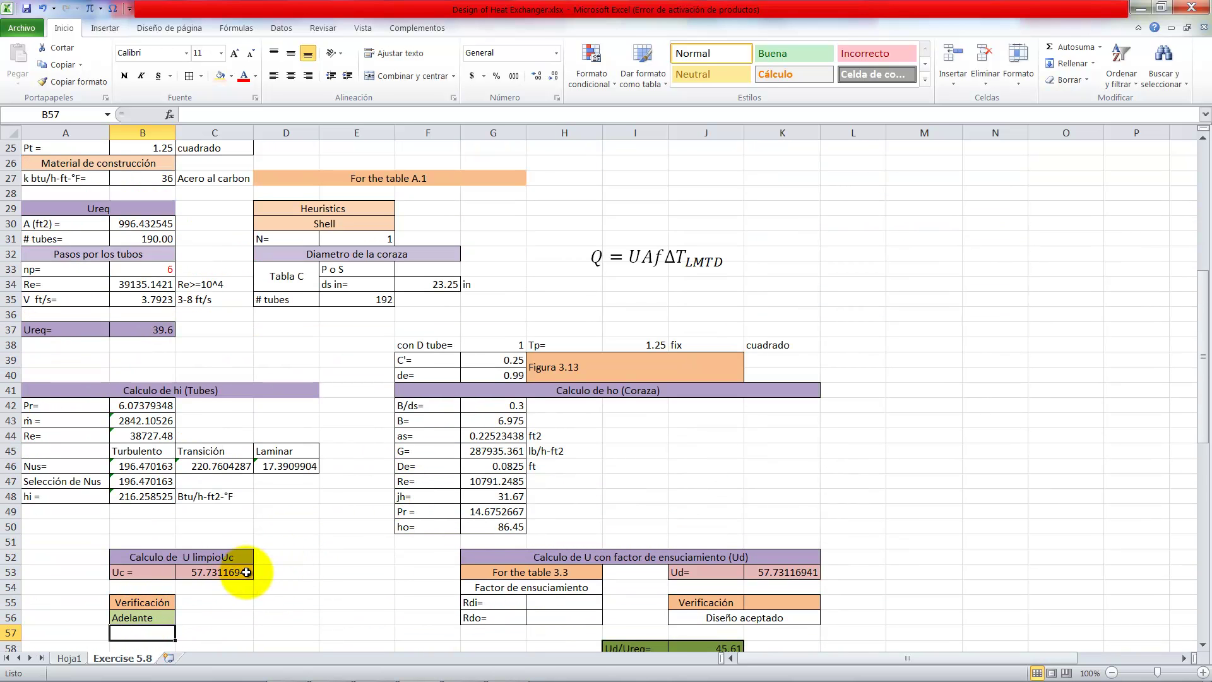
scroll(294, 550, down, 2)
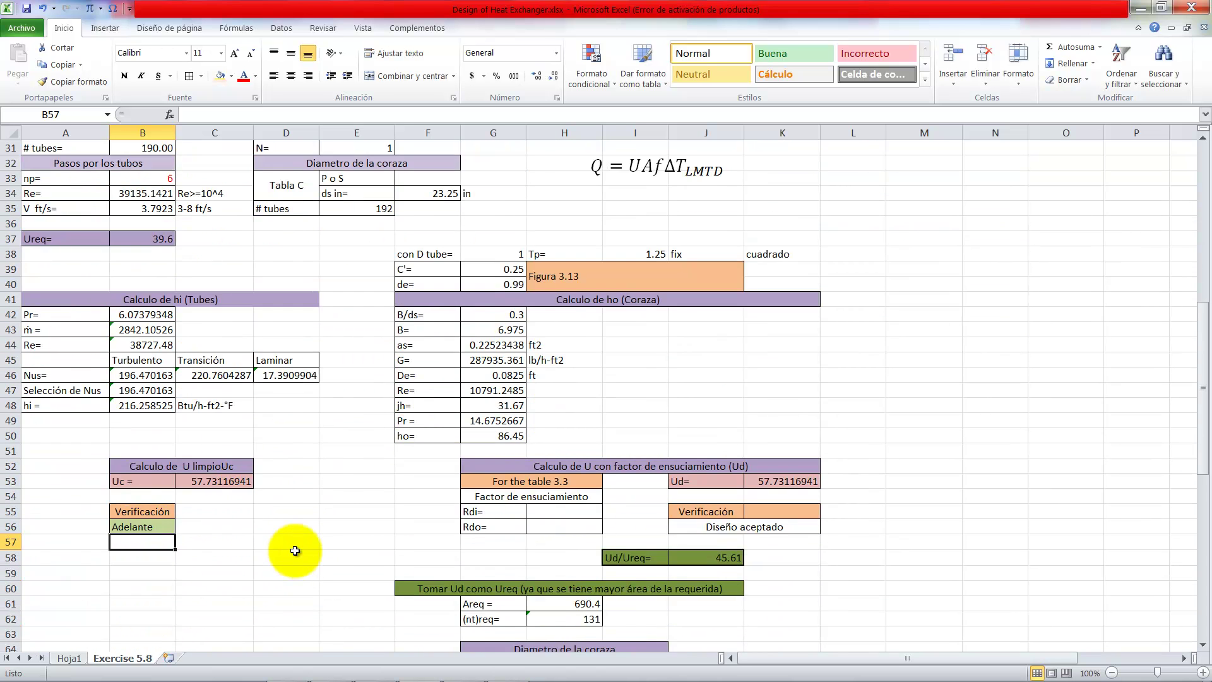
click(150, 525)
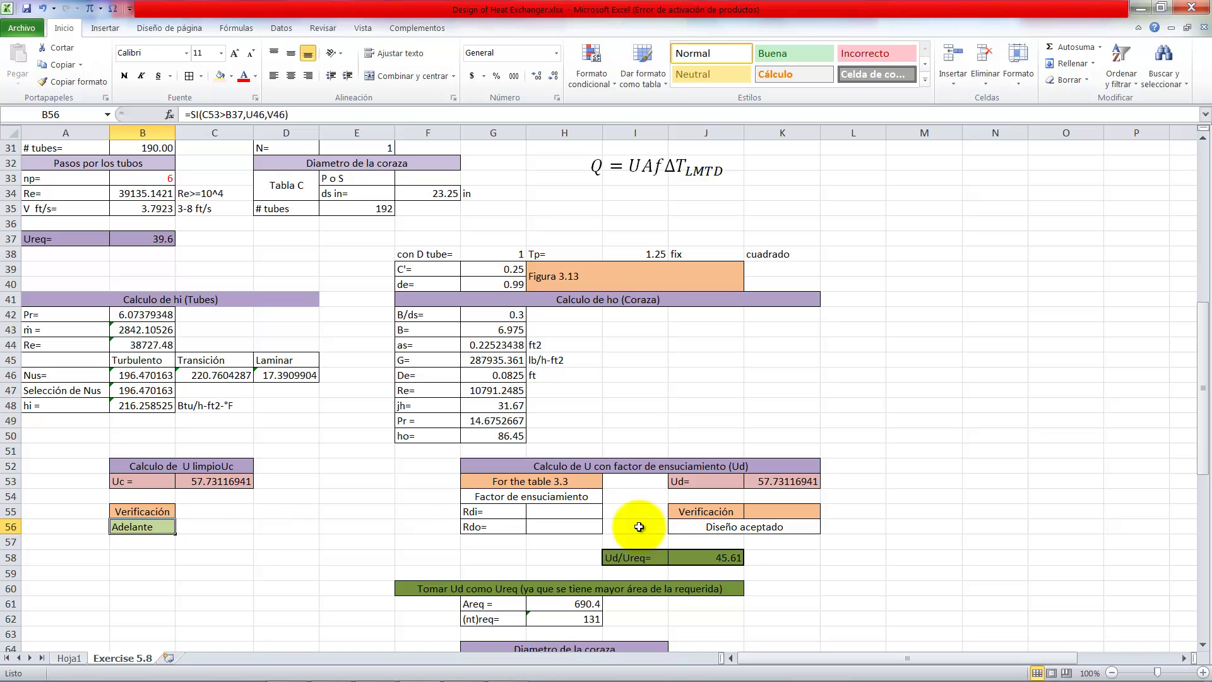
- Fill in the fouling factors from table 3.3, with Rdi as 0.0015 and Rdo as 0.002
click(574, 511)
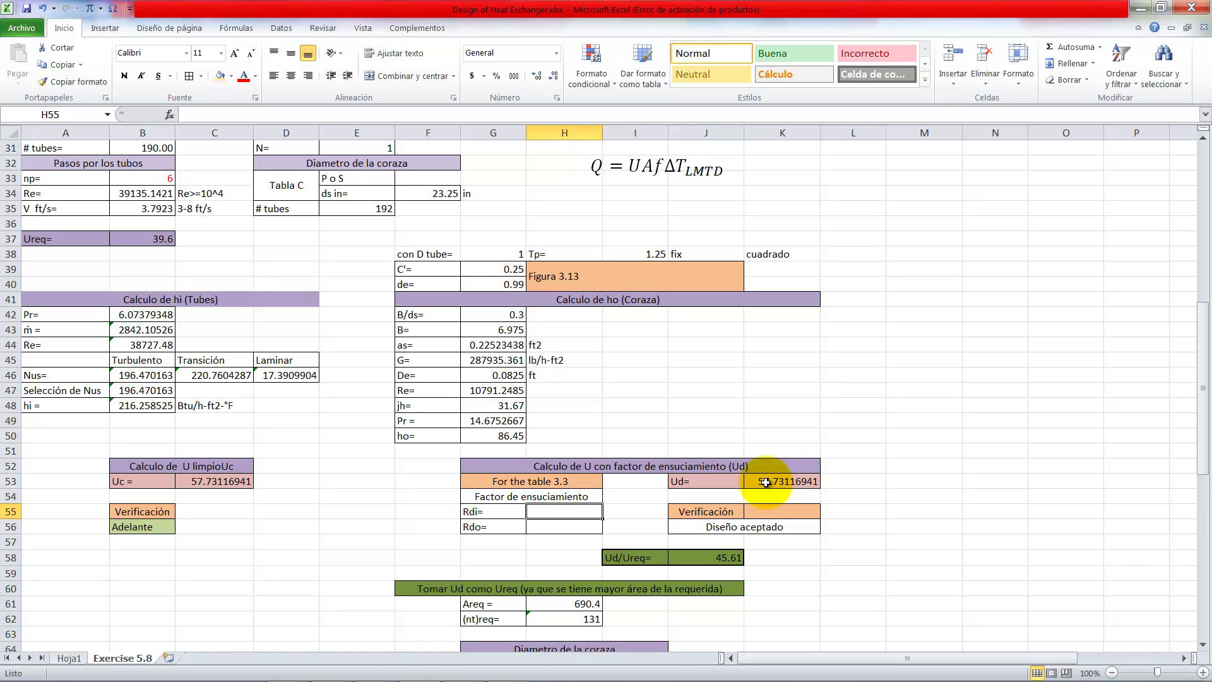
text(0.00)
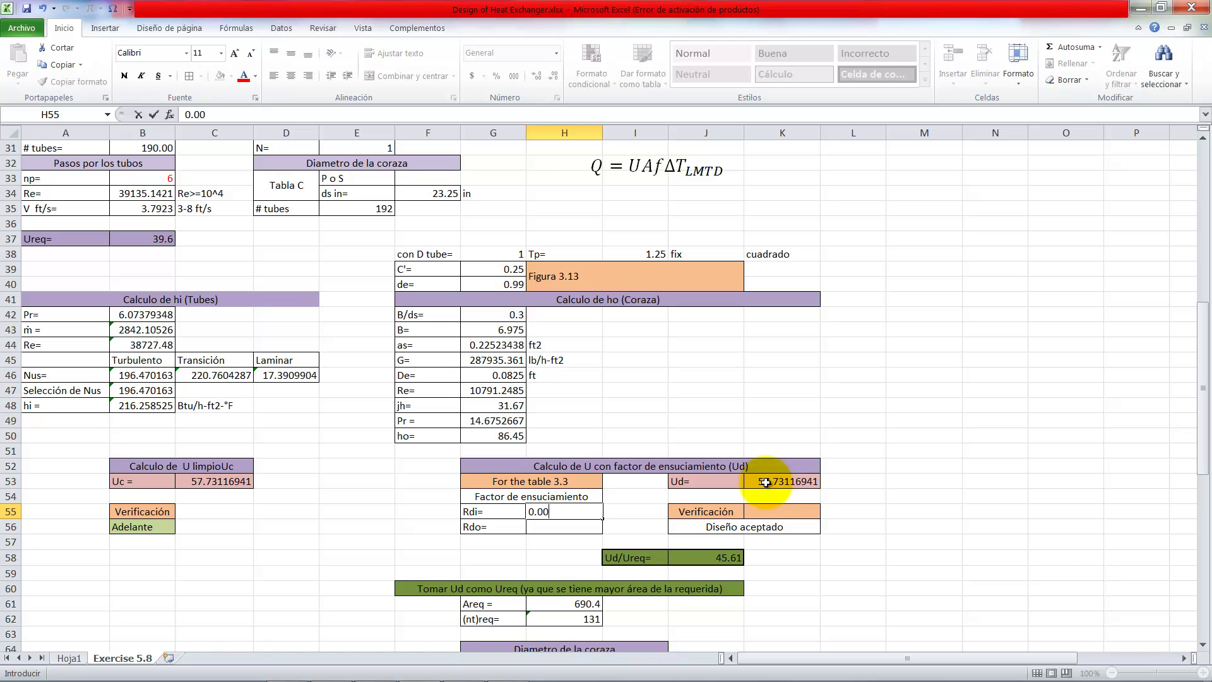
text(15)
key(Return)
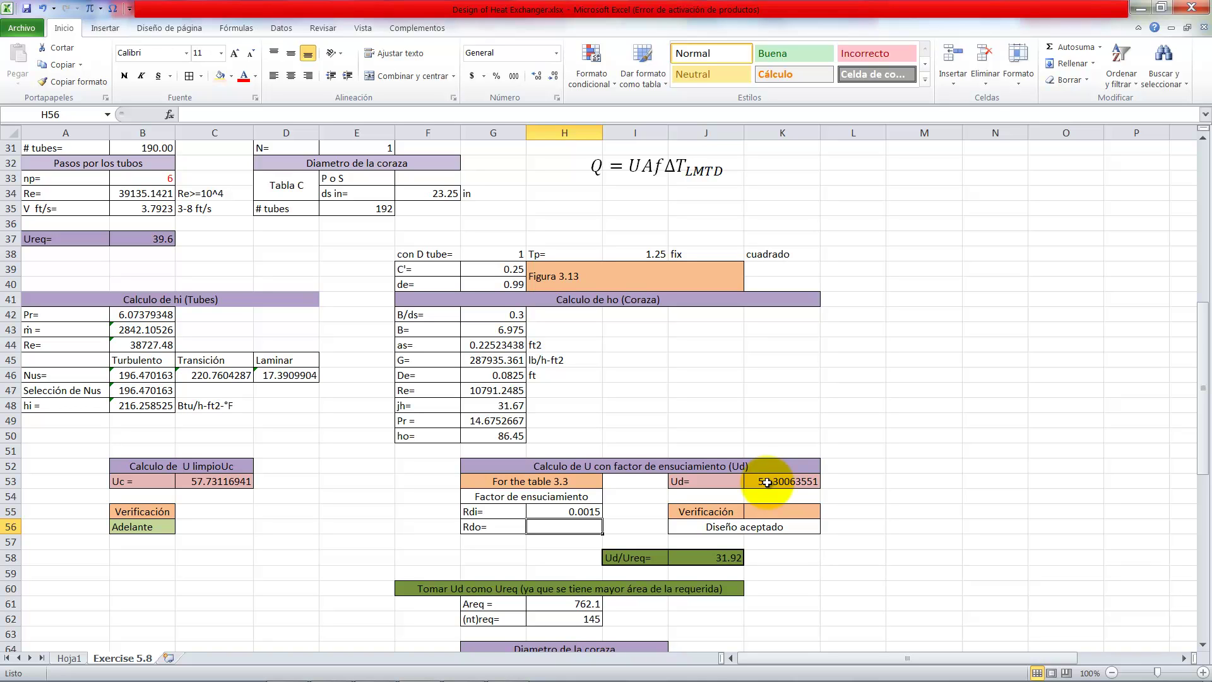
text(0.)
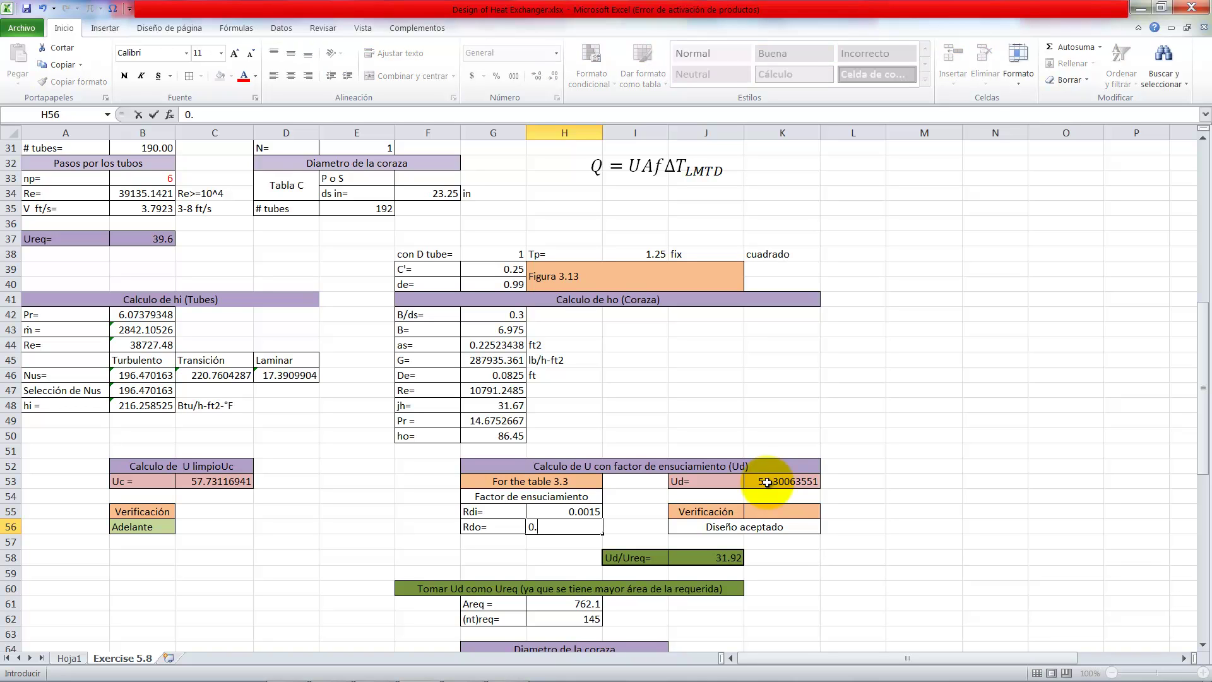
text(002)
key(Return)
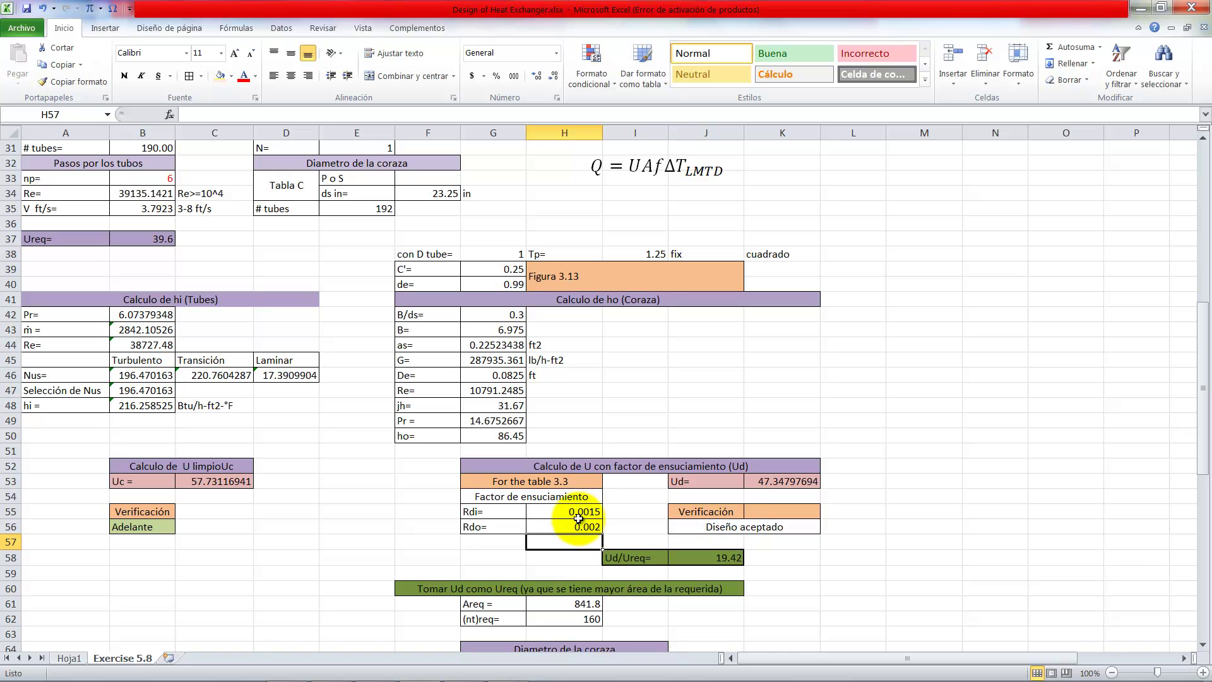
- Inspect the Ud formula in K53, including its fouling factor terms, without changing it
click(784, 480)
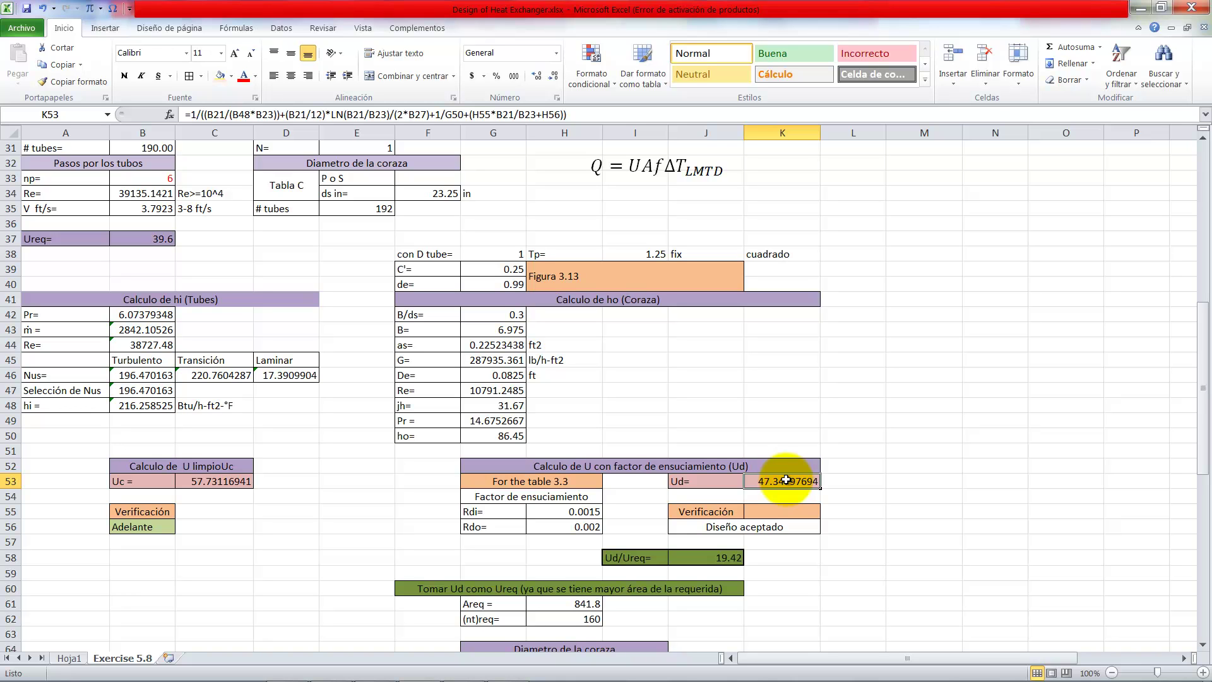
click(889, 495)
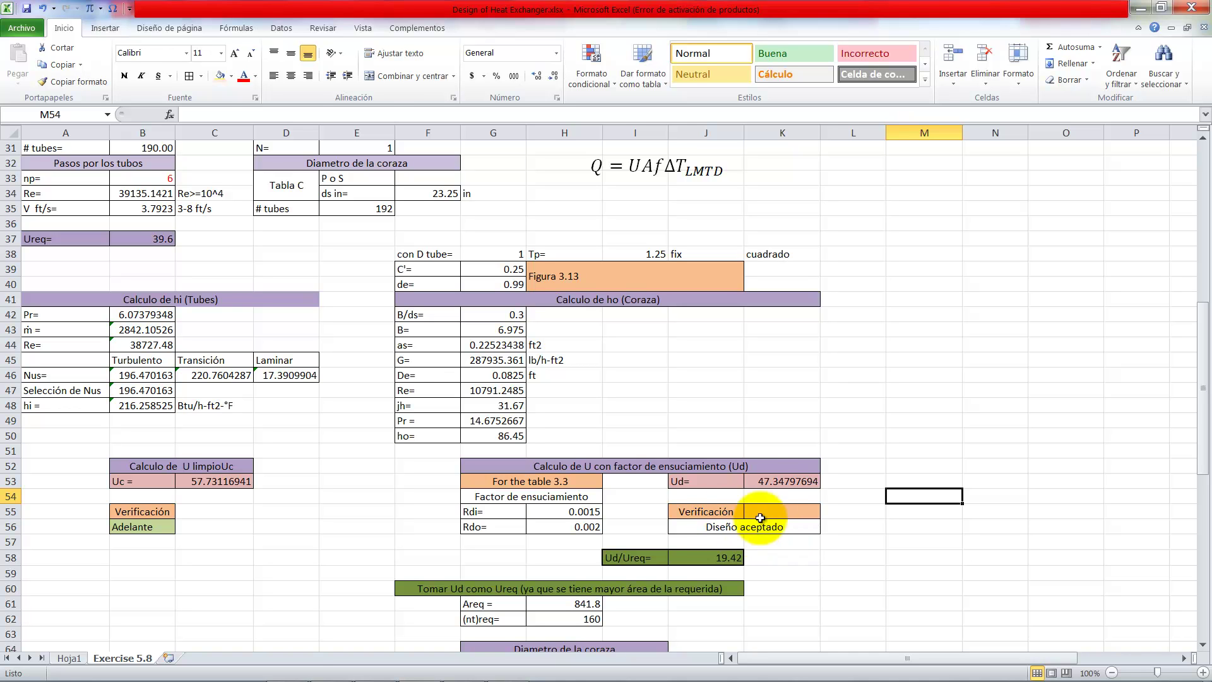
double_click(765, 481)
key(Return)
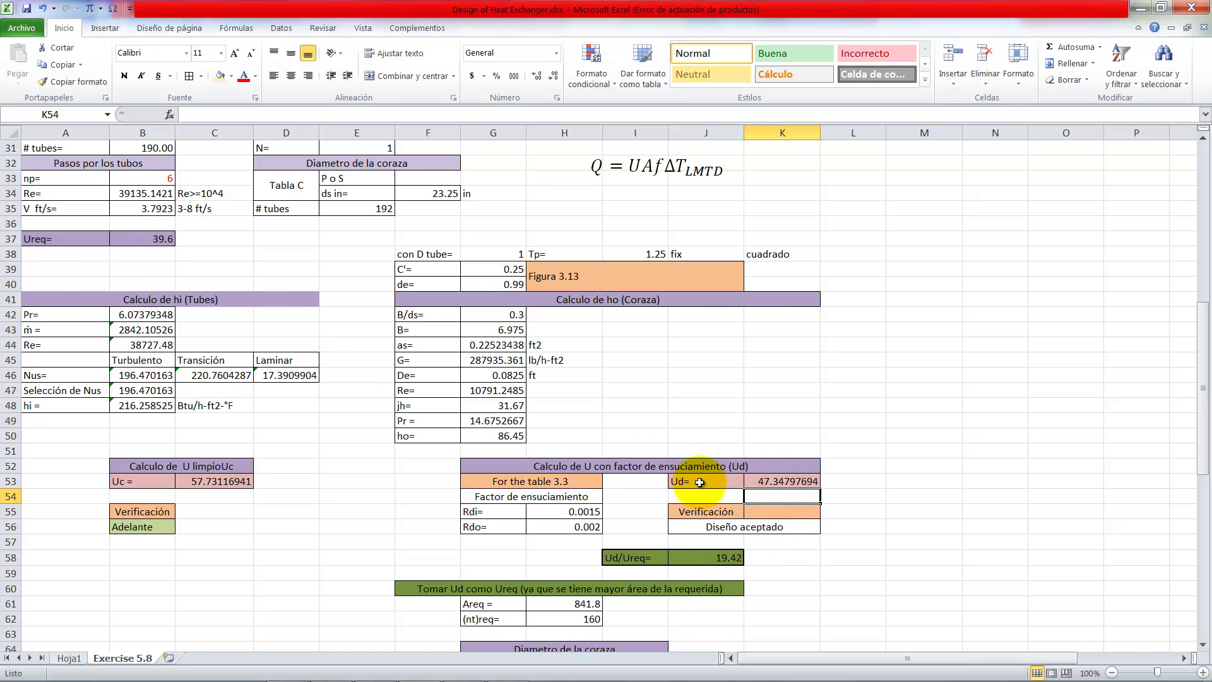
- Change the Ud verification formula in J56 to test K53>=B37, accept the proposed operator correction and check the resulting formula
click(730, 527)
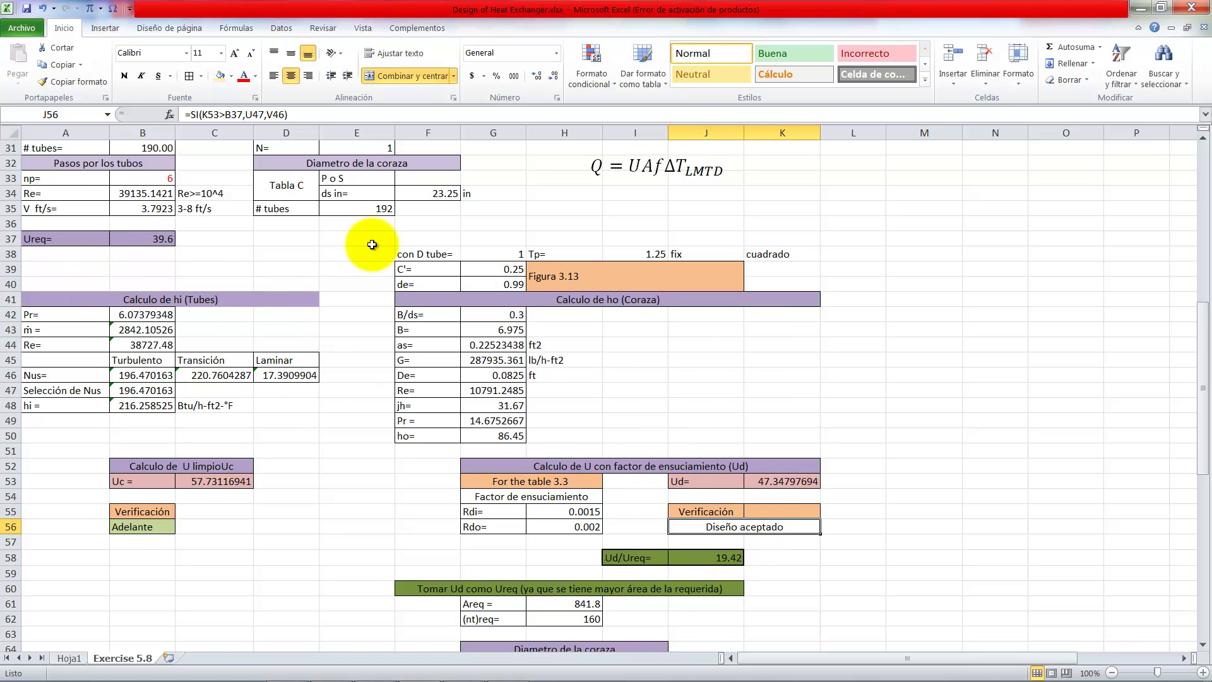
click(237, 114)
text(=)
key(Return)
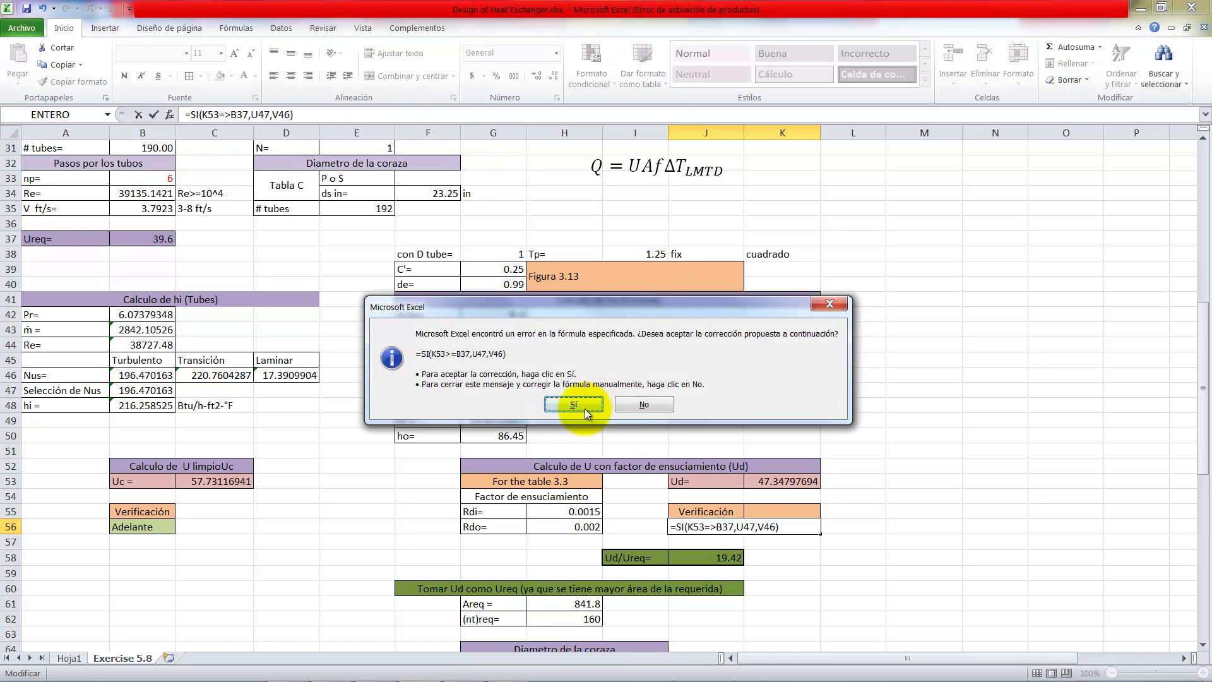
click(573, 404)
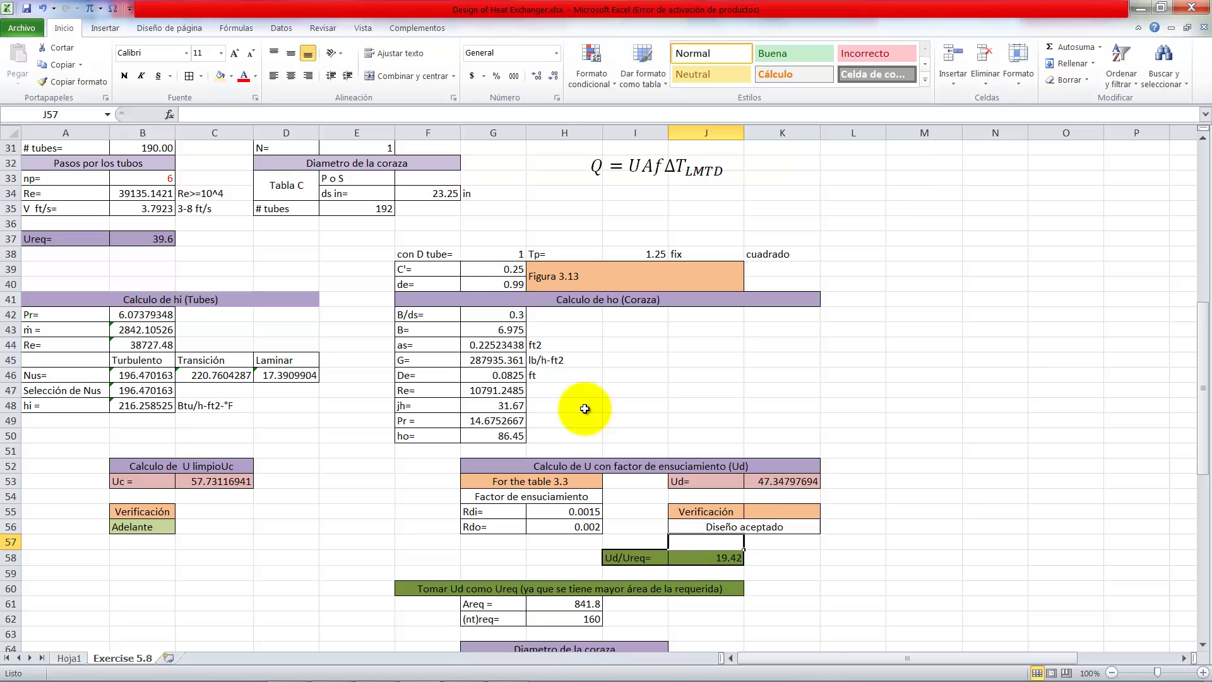
click(746, 562)
click(773, 528)
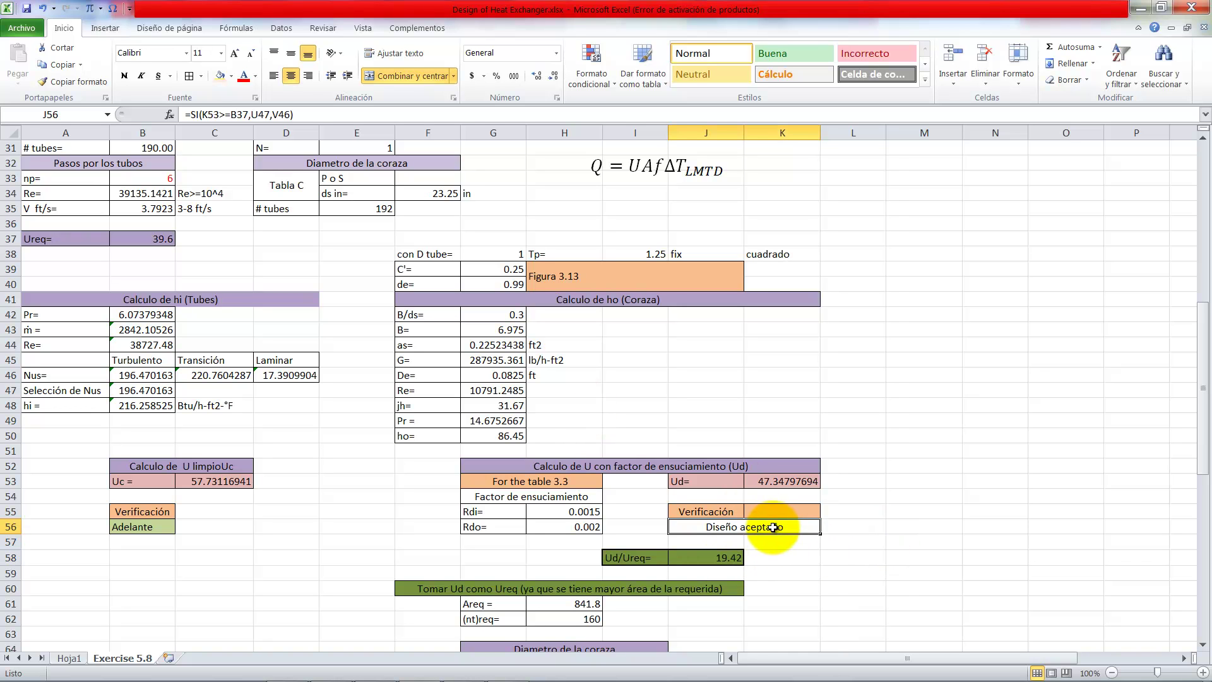
click(935, 524)
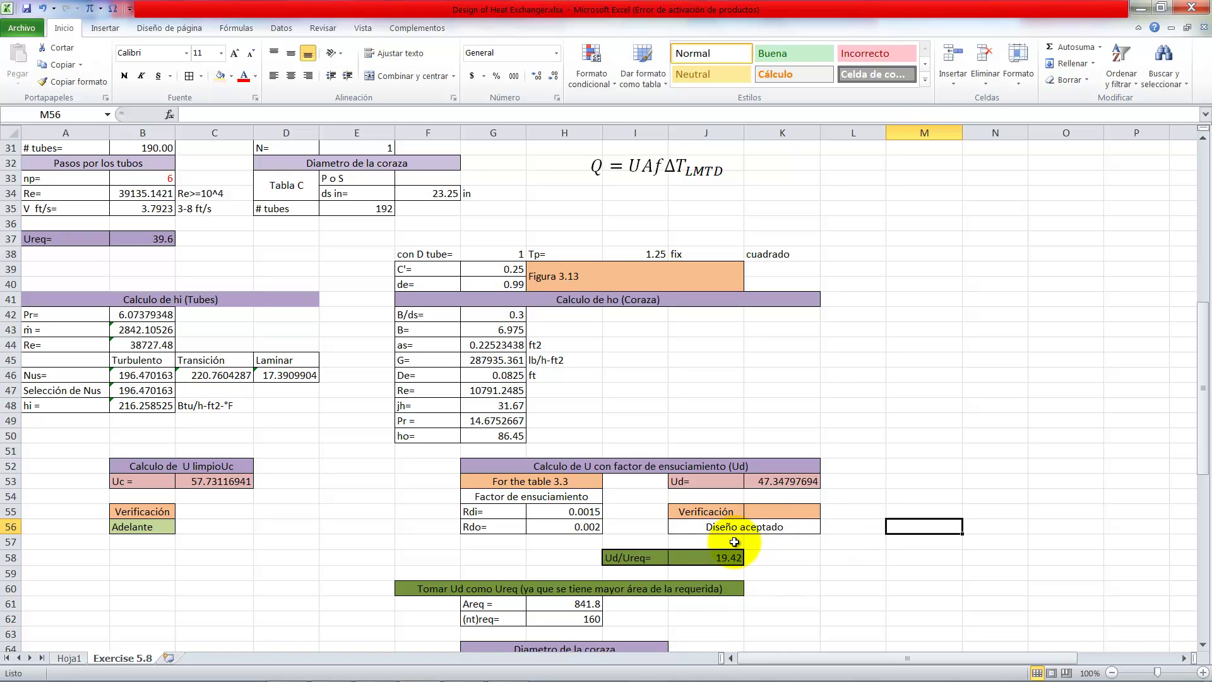
scroll(734, 543, down, 2)
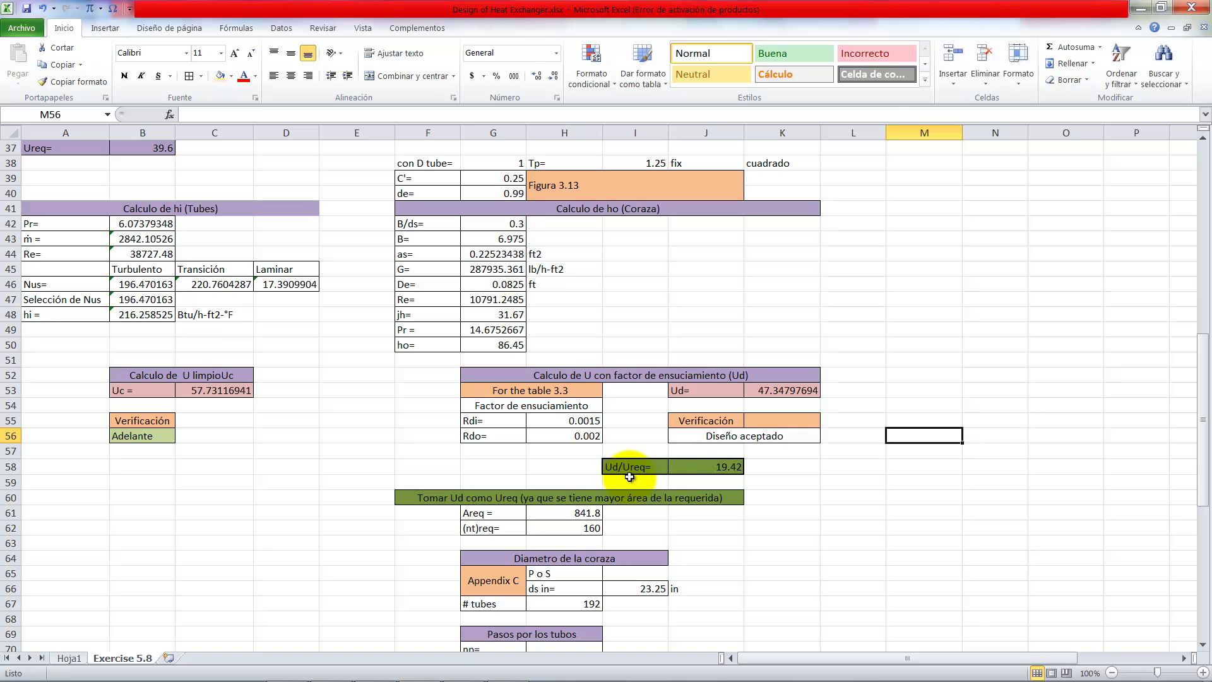
- Inspect the formula in J58 that compares Ud with Ureq as a percentage
click(695, 467)
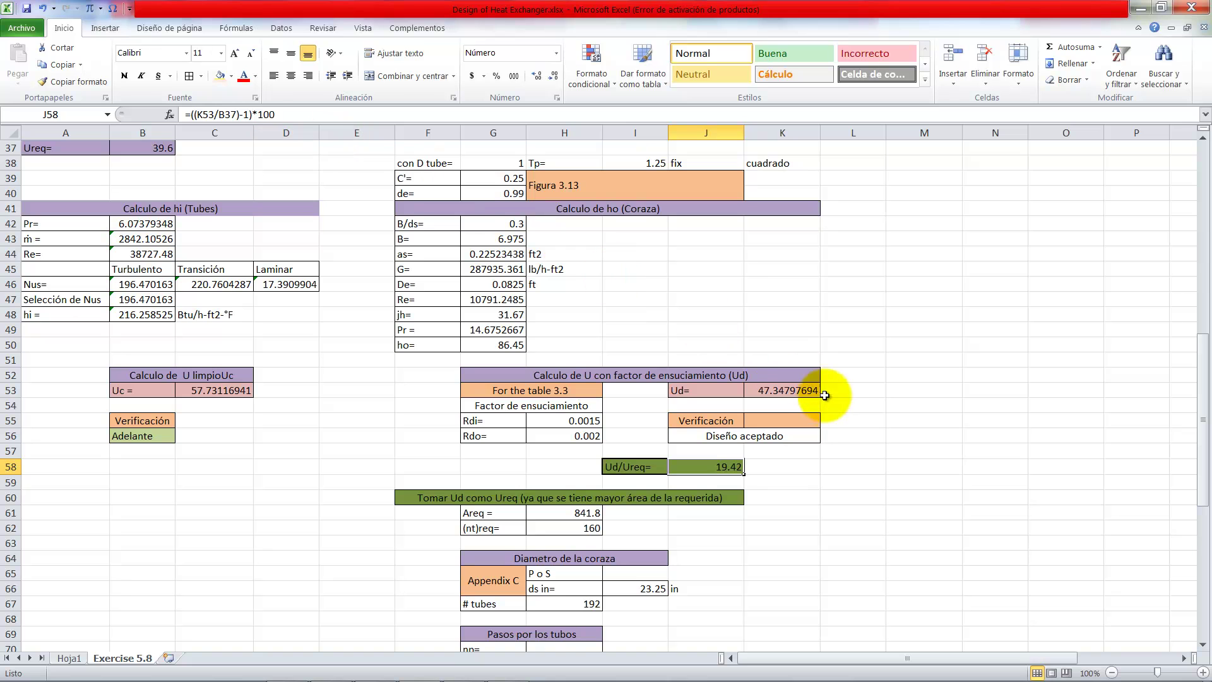
key(Return)
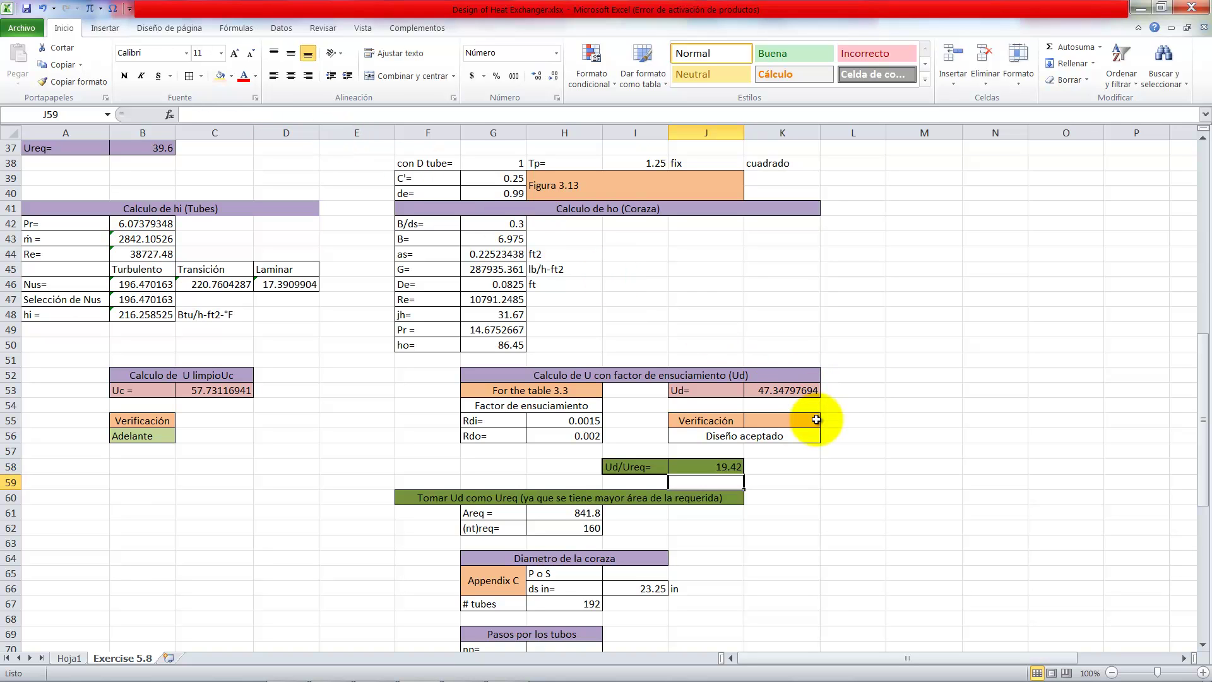
click(704, 468)
click(780, 468)
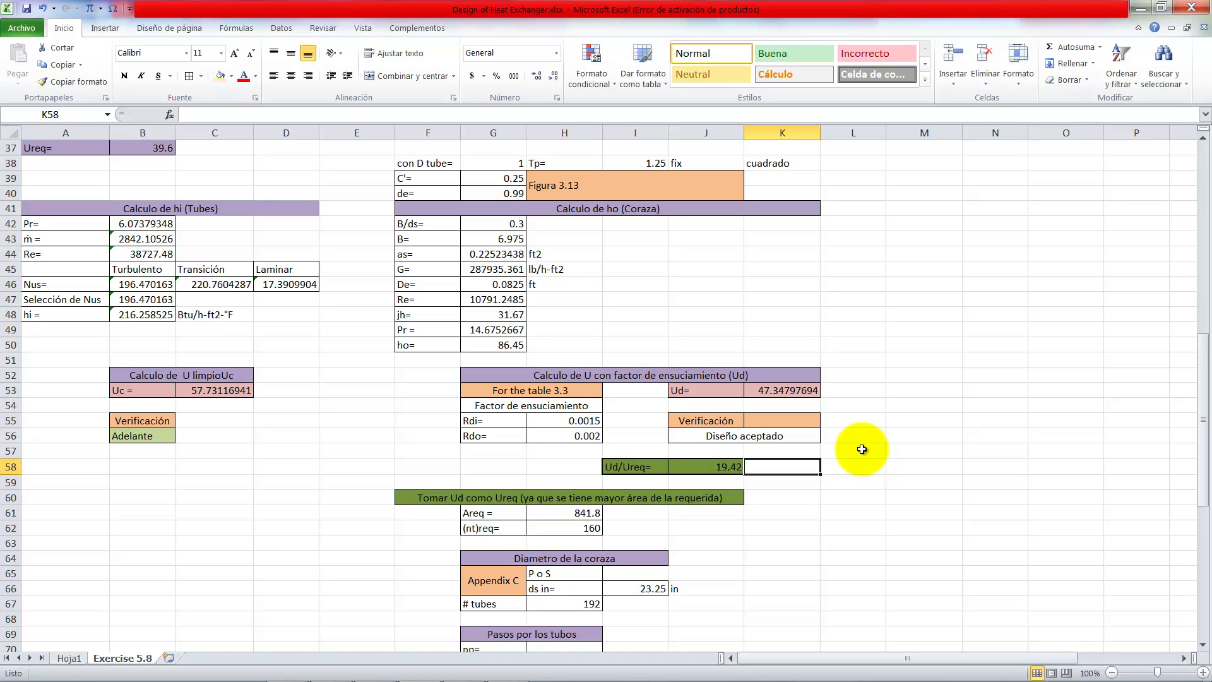
key(Return)
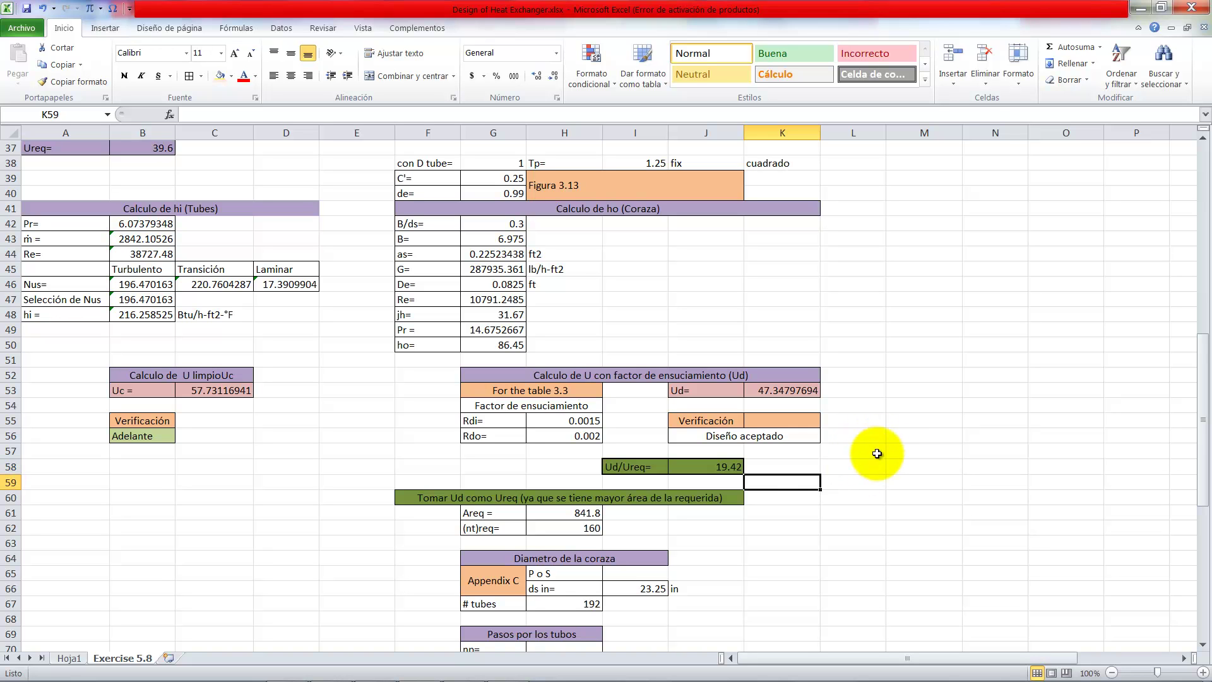
- Inspect the Areq formula in H61, in the section that takes Ud as Ureq
scroll(774, 495, down, 2)
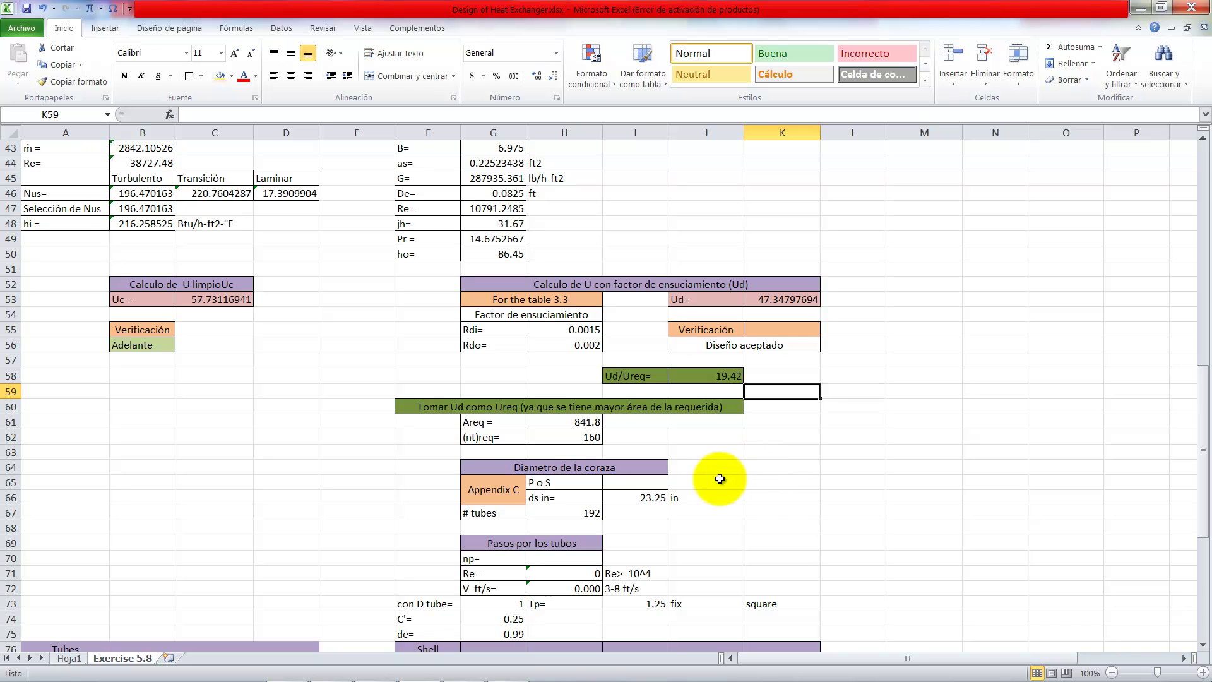
click(718, 437)
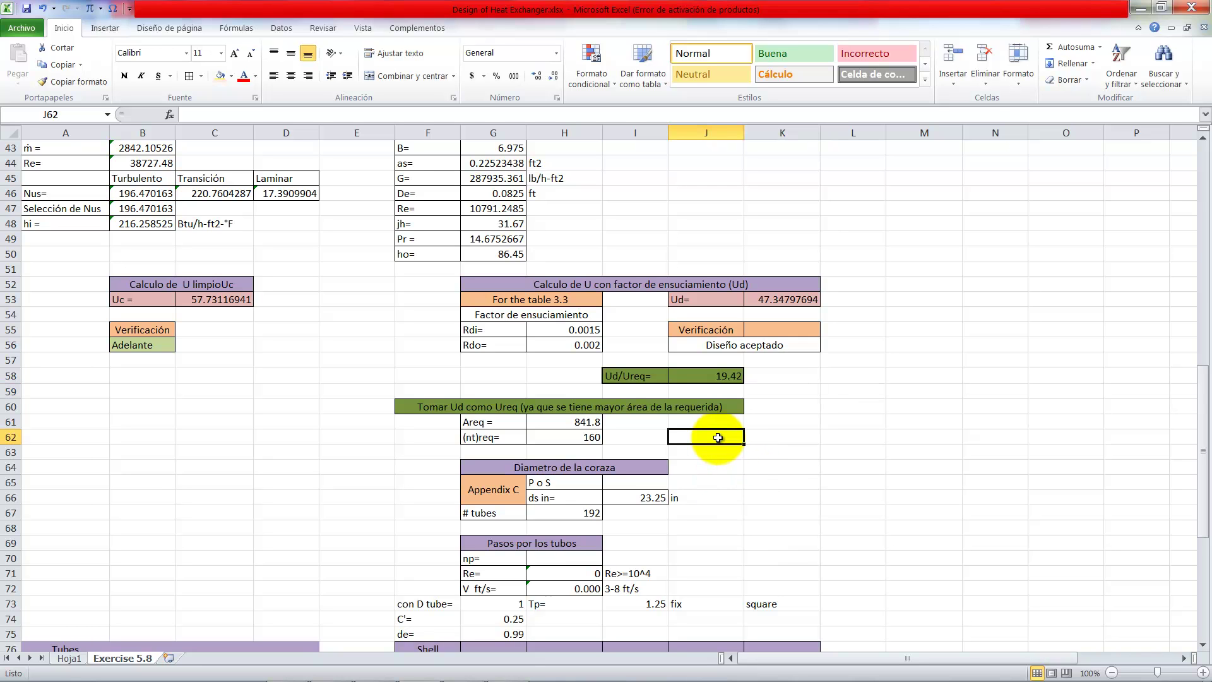
key(Left)
key(Left)
key(Left)
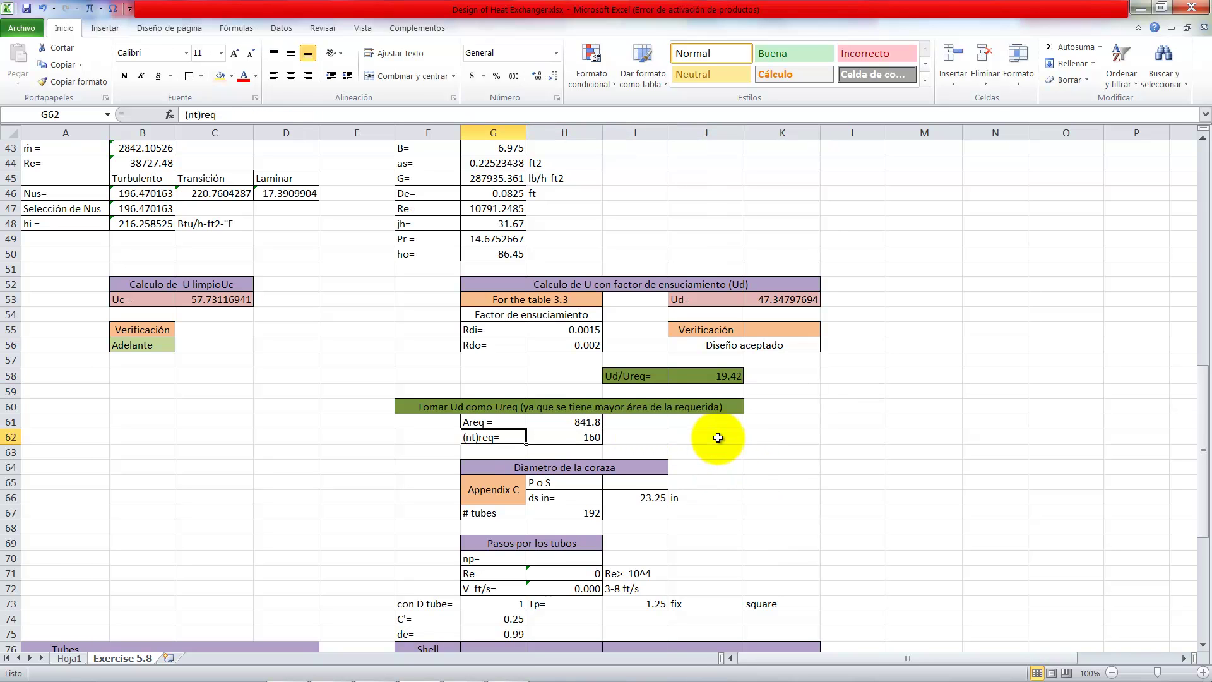
key(Right)
key(Up)
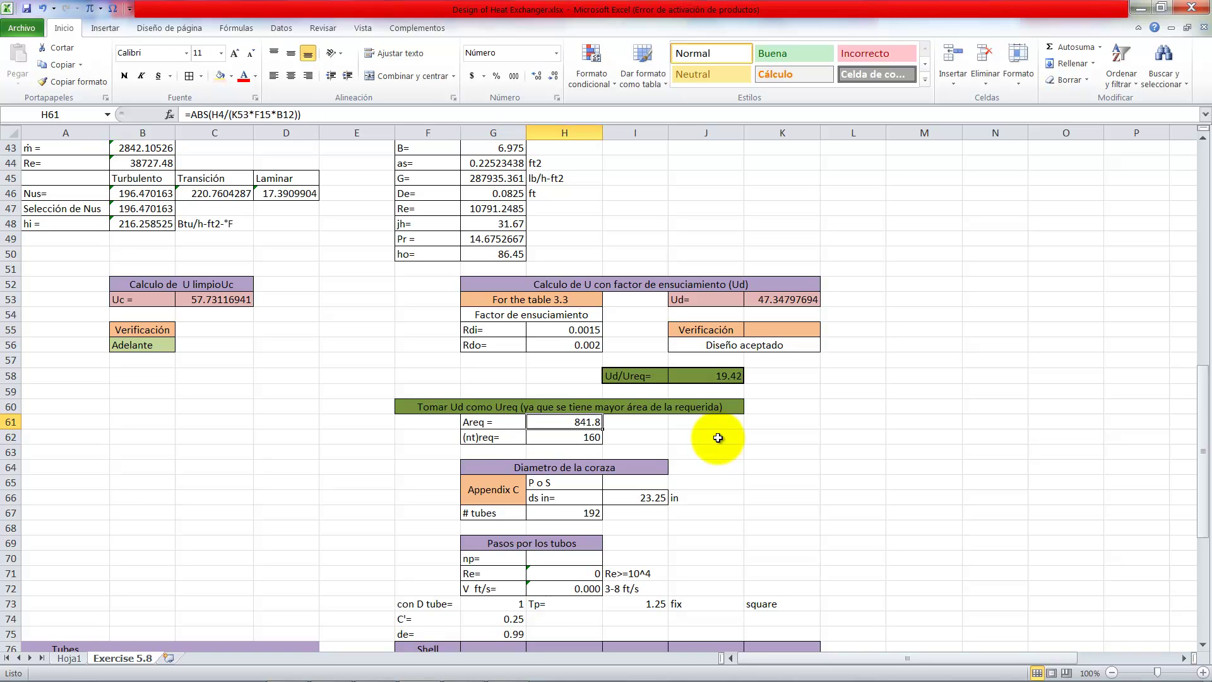
- Review the Ud/Ureq formula in J58 and the Ud formula in K53, and return to Areq in H61
click(725, 375)
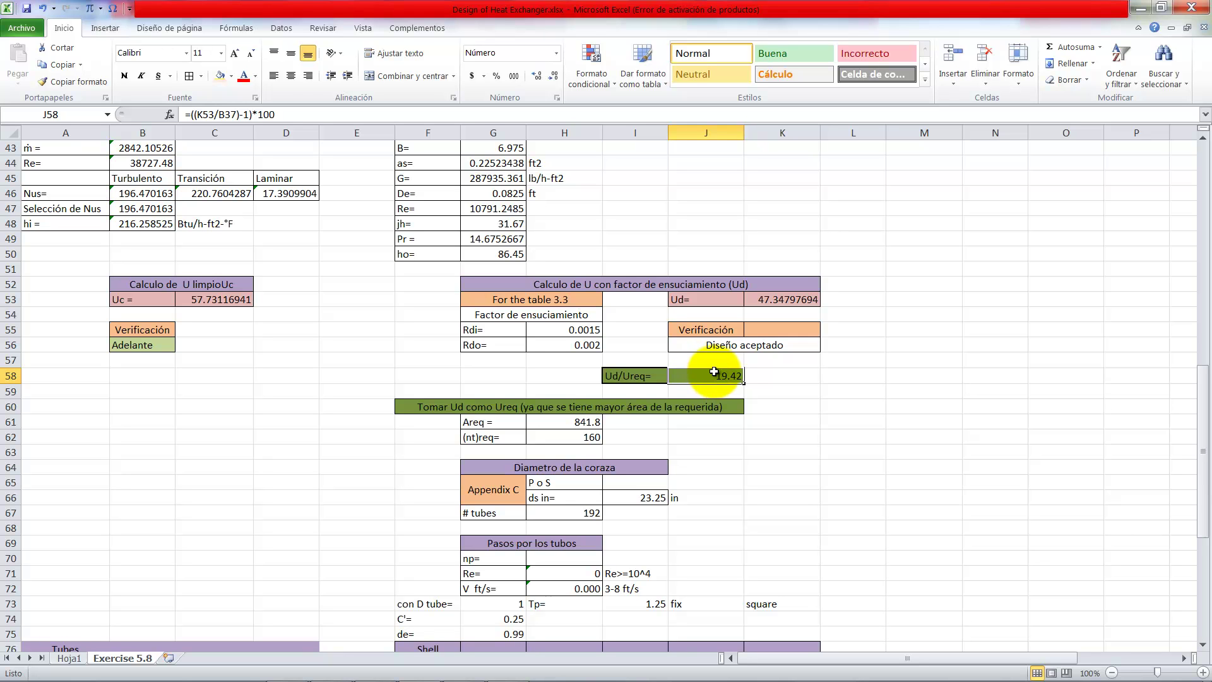
click(775, 299)
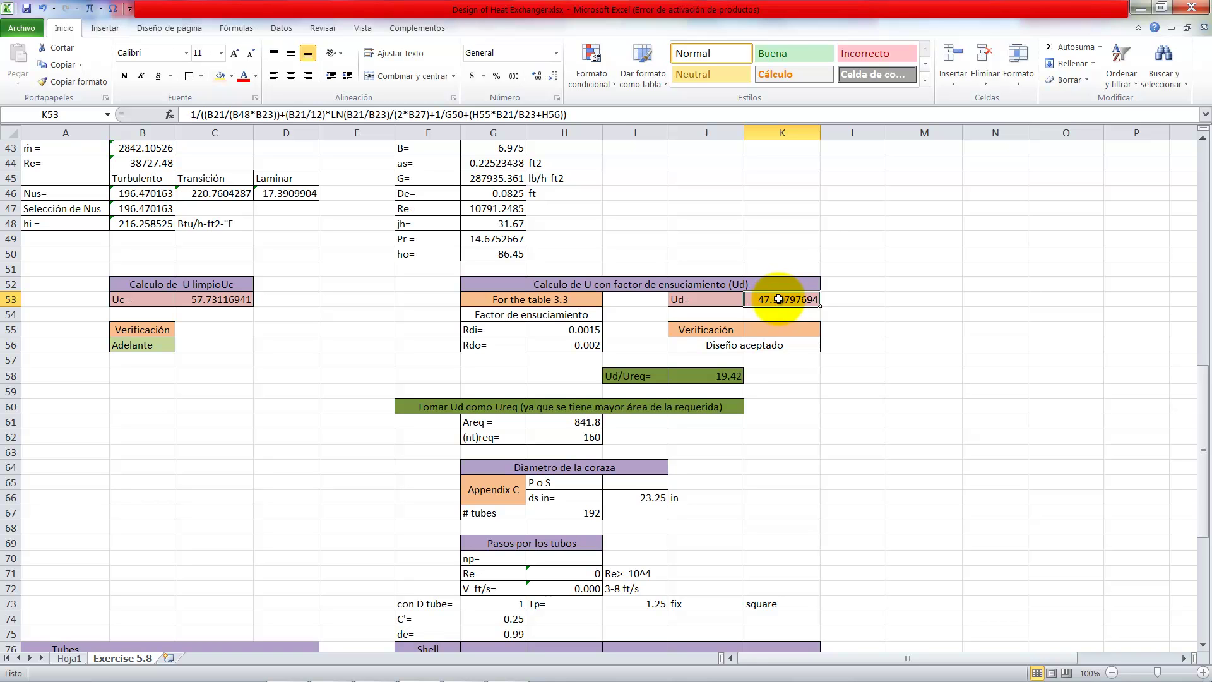
click(590, 409)
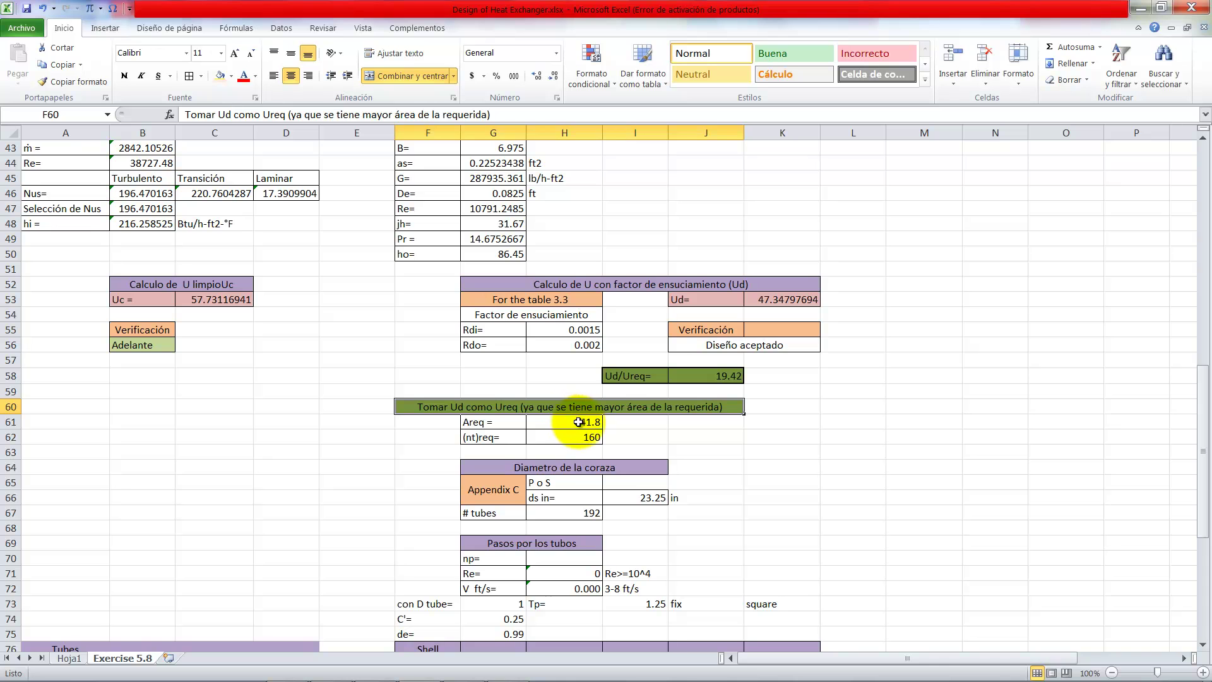
click(576, 422)
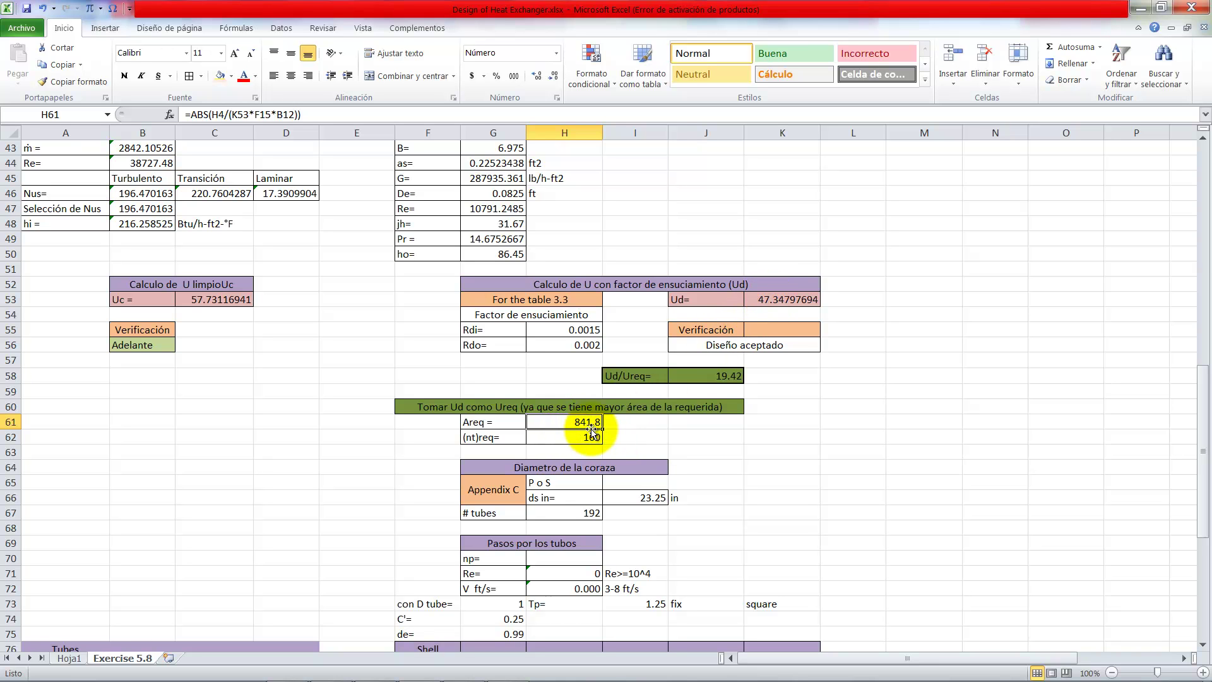
- Compare the new Areq with the initial heat transfer area formula in B30
scroll(571, 467, up, 7)
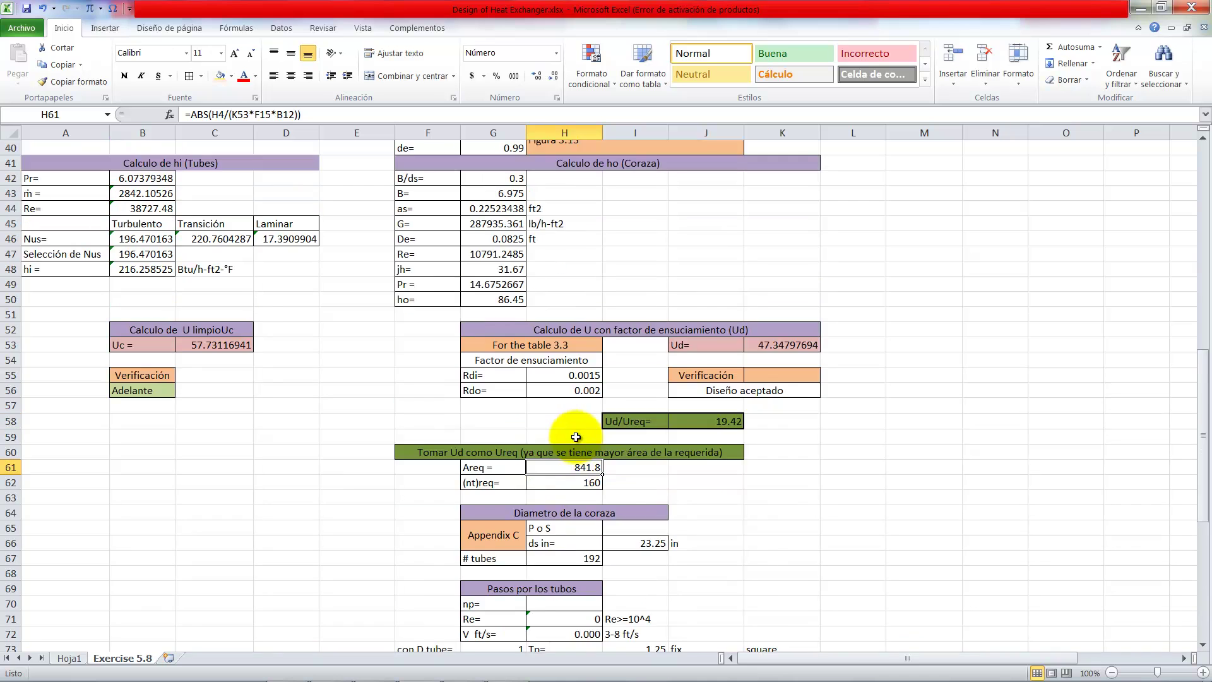
scroll(228, 366, up, 1)
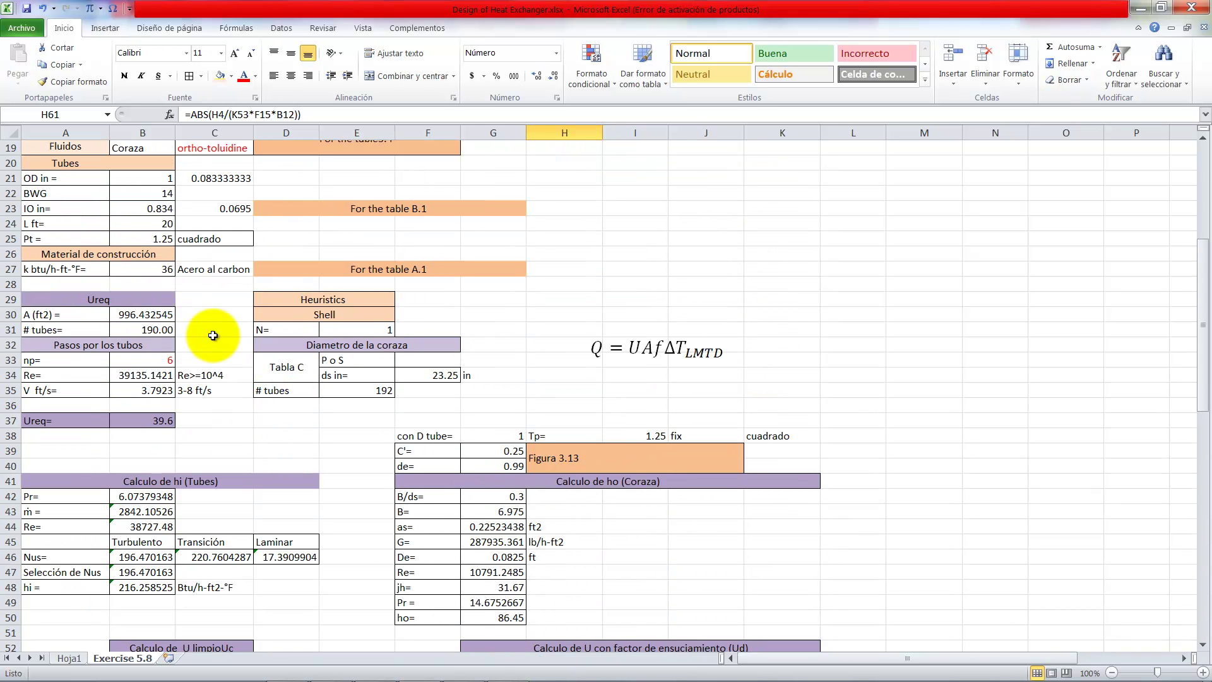
click(147, 316)
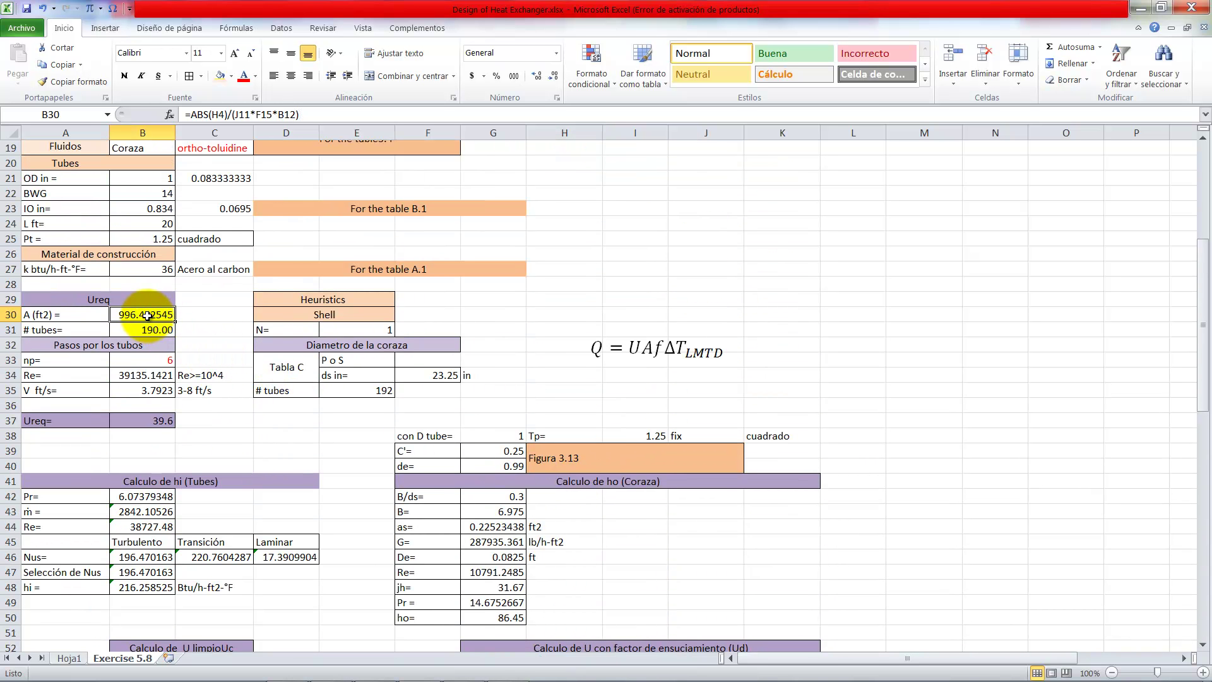
scroll(617, 455, down, 7)
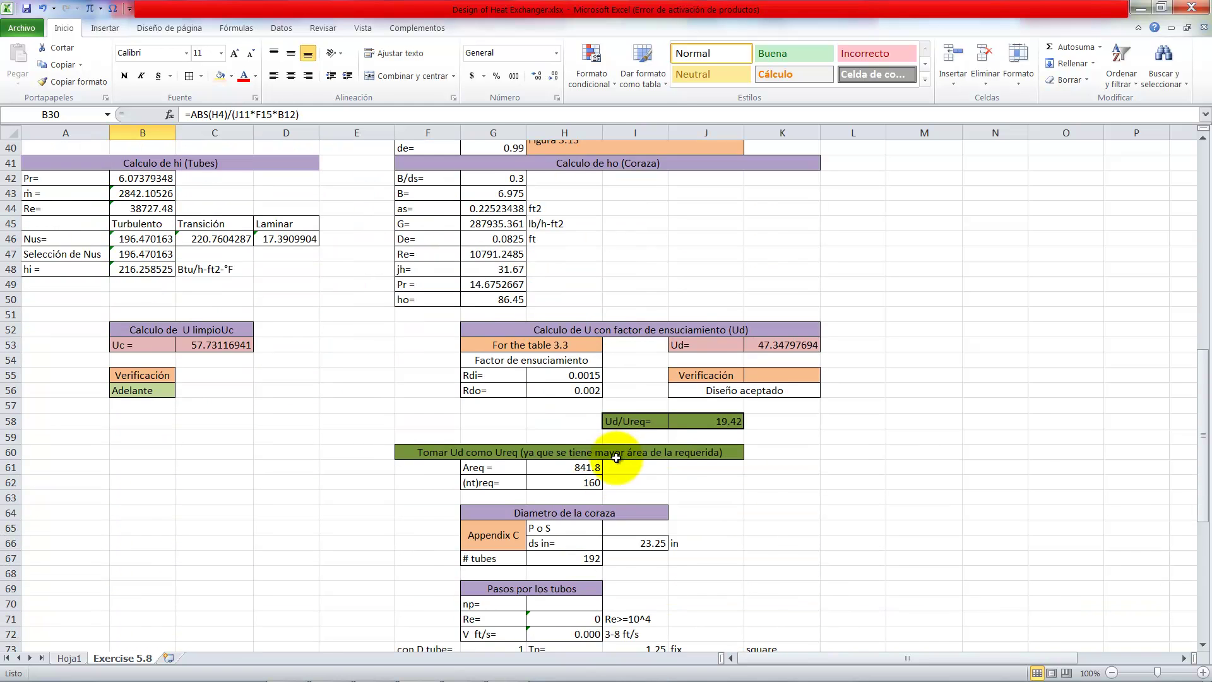
scroll(603, 502, down, 1)
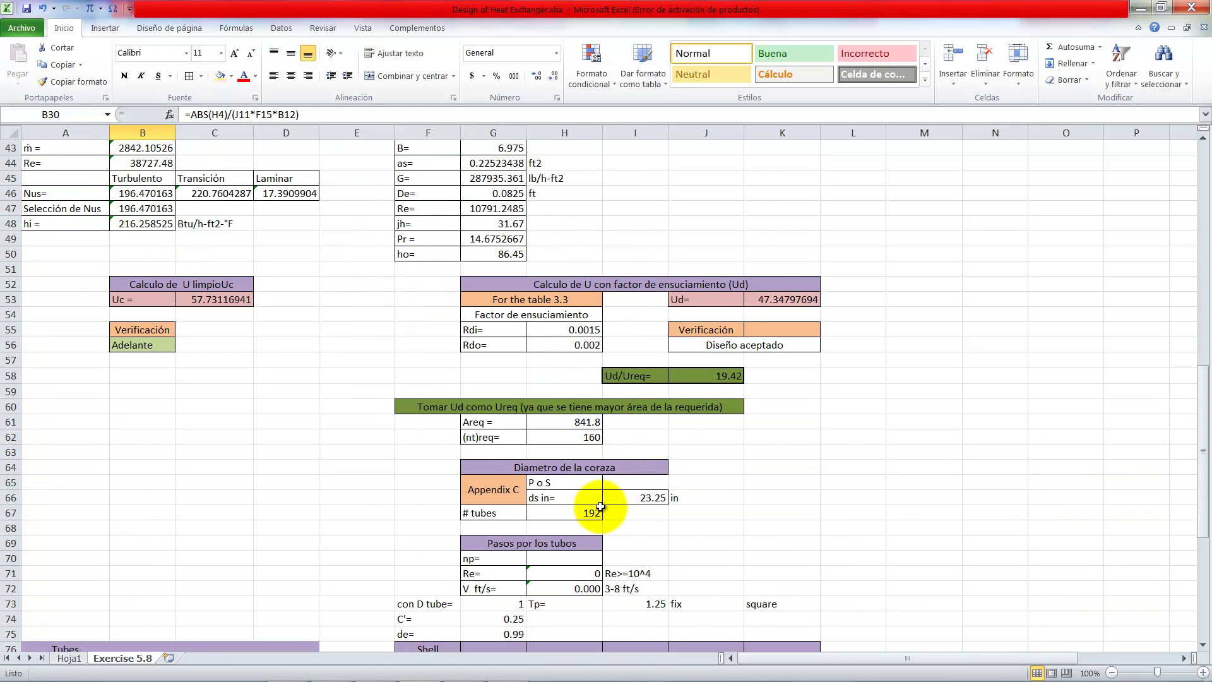
- Inspect the required tube count formula in H62 and compare it with the initial tube count
click(576, 435)
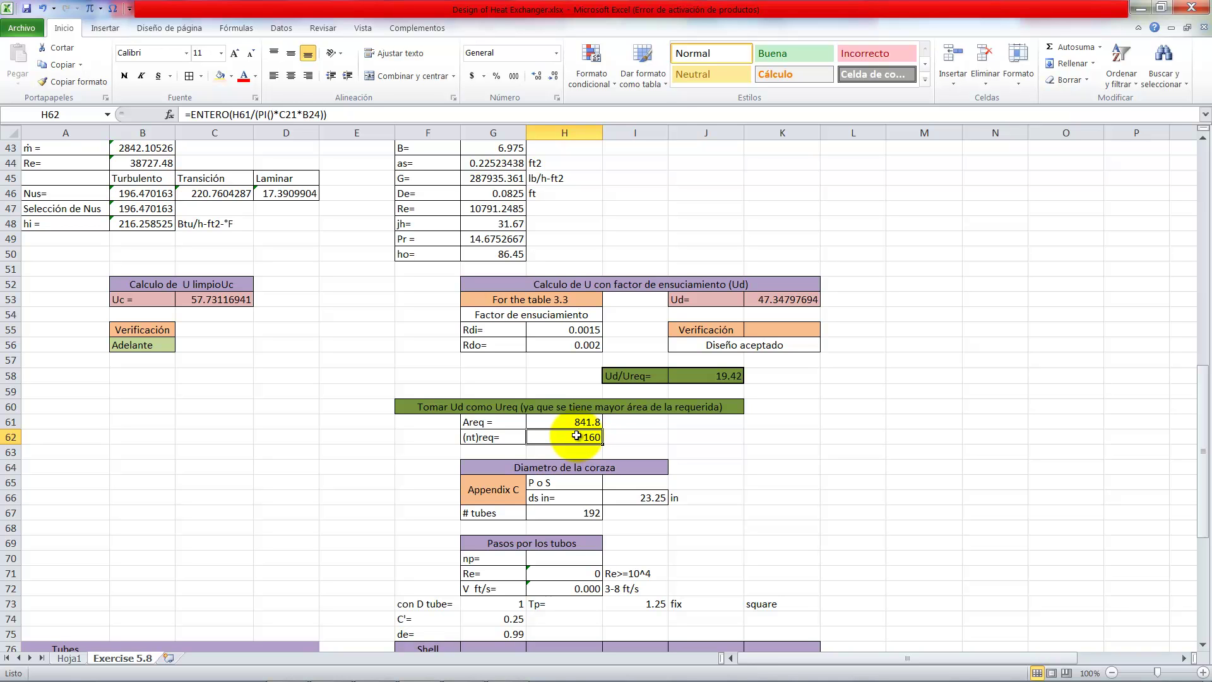
scroll(230, 311, up, 5)
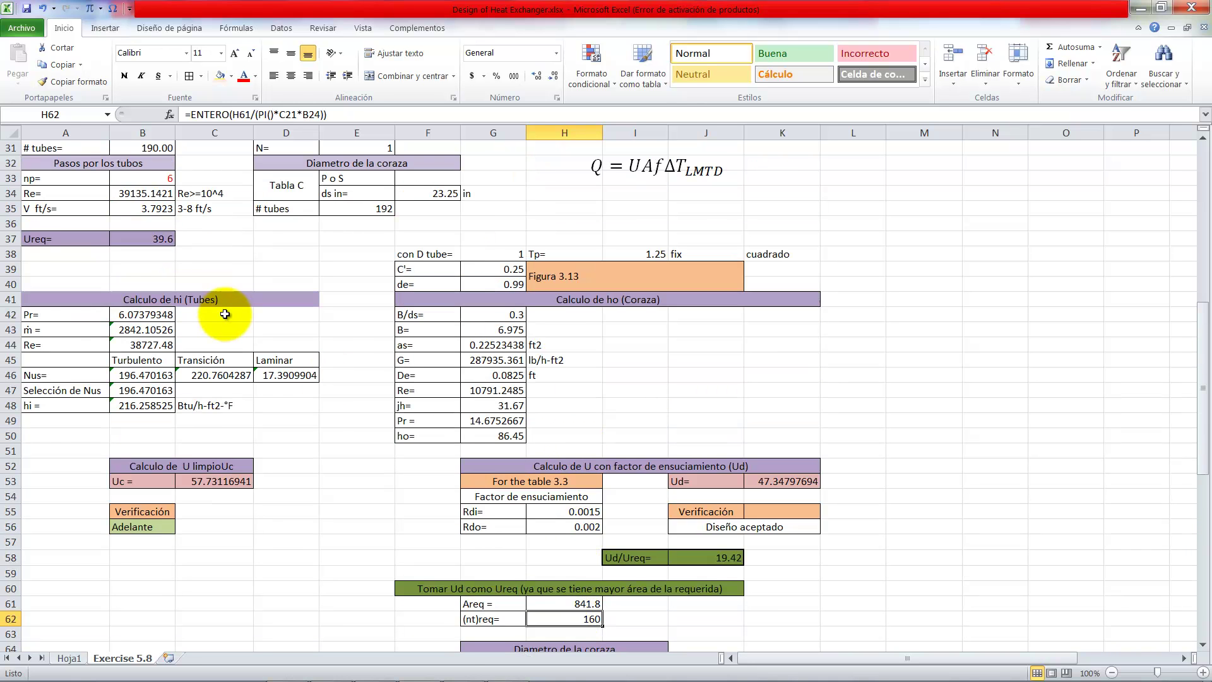
scroll(441, 411, down, 4)
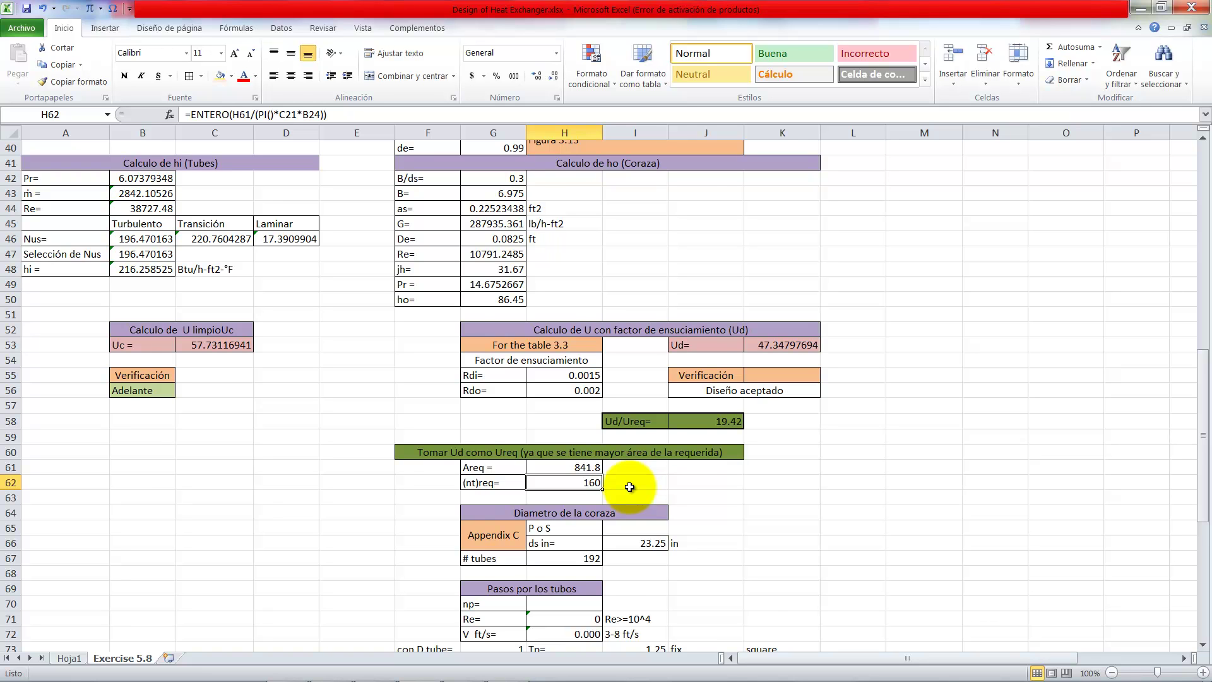
scroll(629, 487, down, 1)
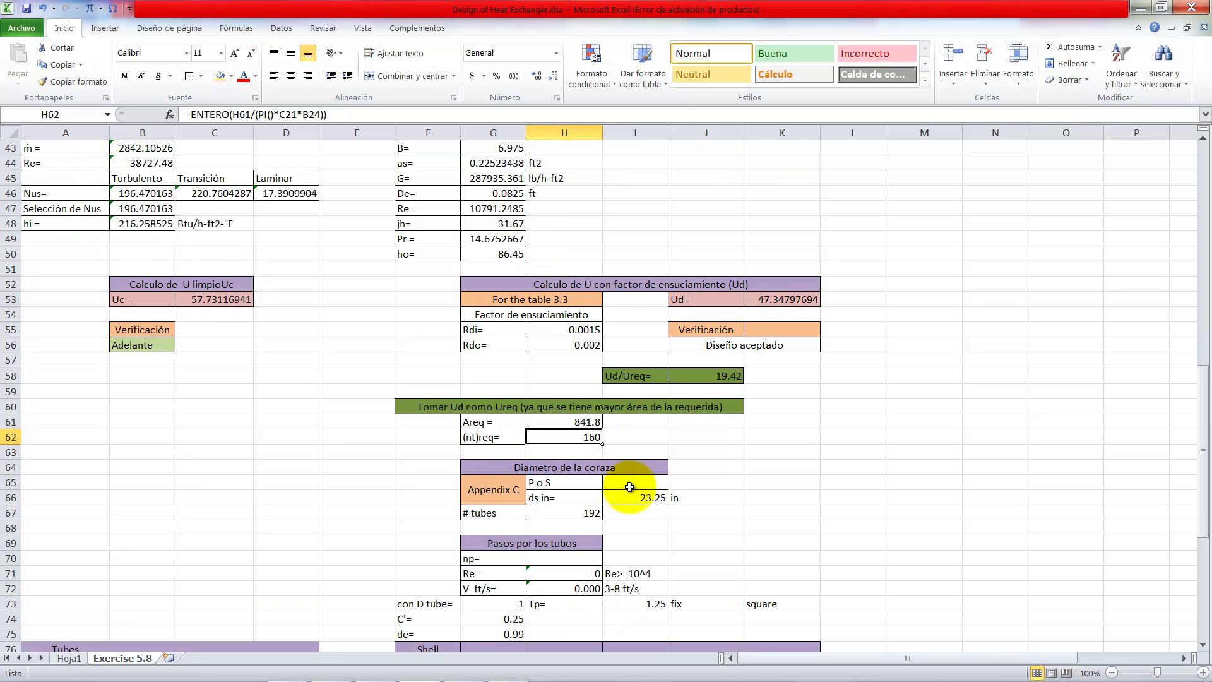
- Try 1, 2 and 4 tube passes for np in H70 to test Re and velocity against their limits
scroll(625, 483, down, 1)
click(570, 513)
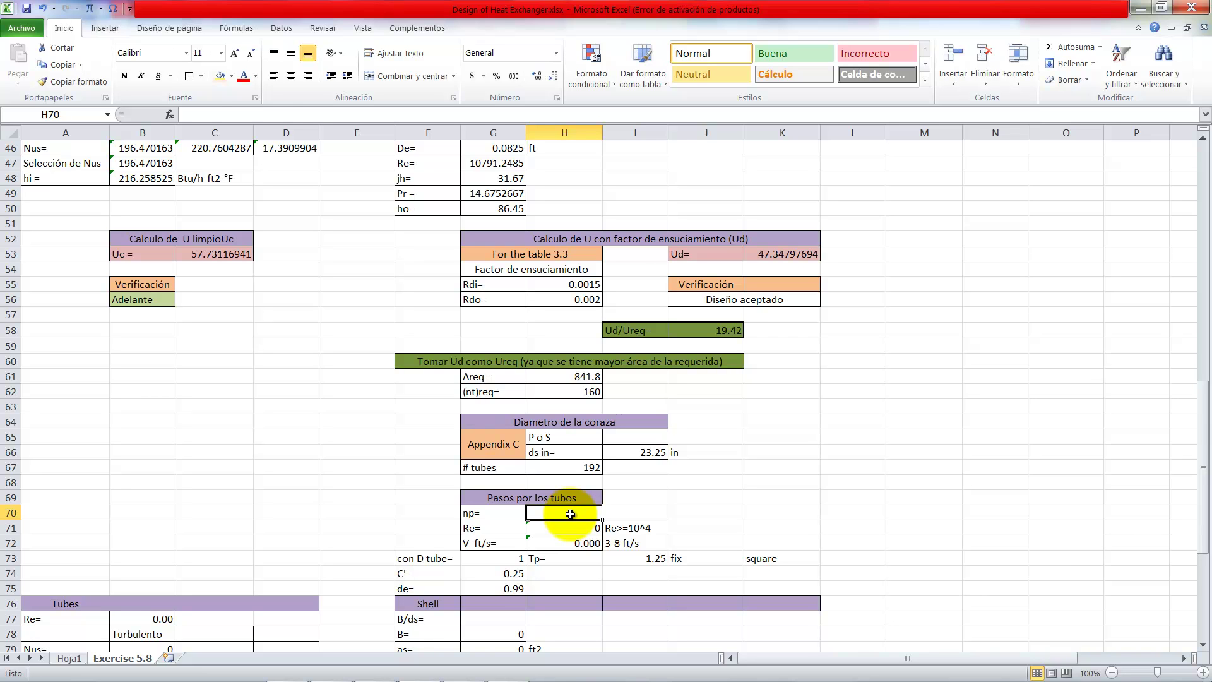
text(1)
key(Return)
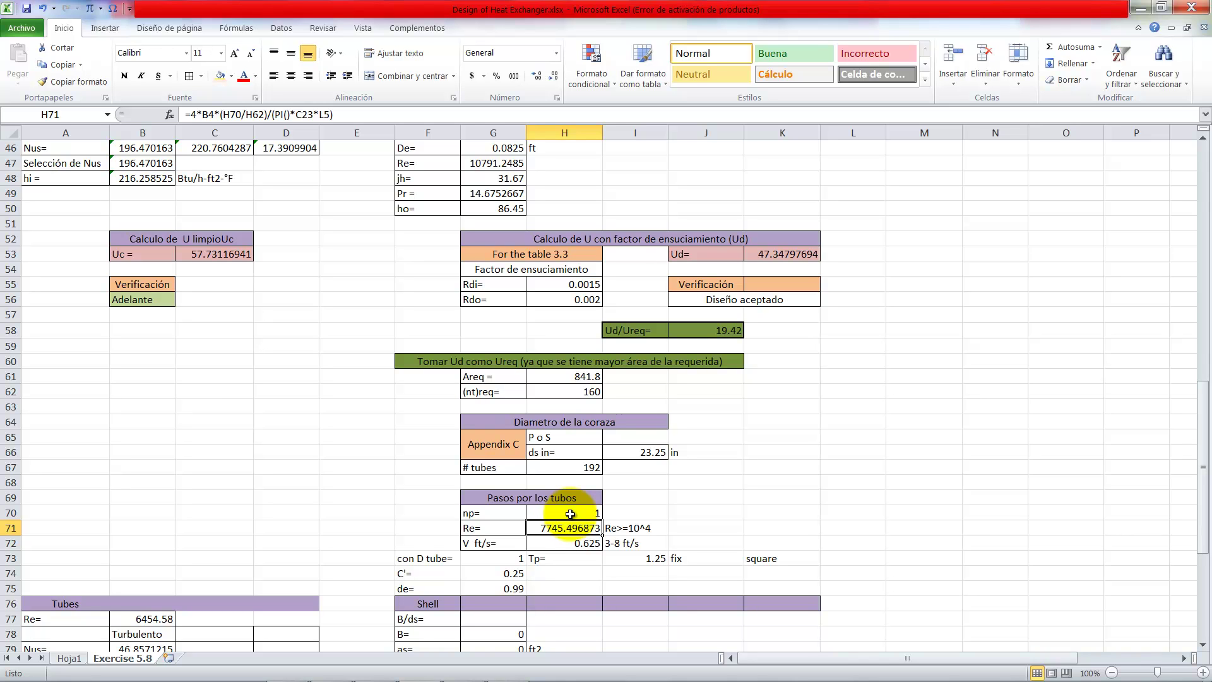
click(570, 513)
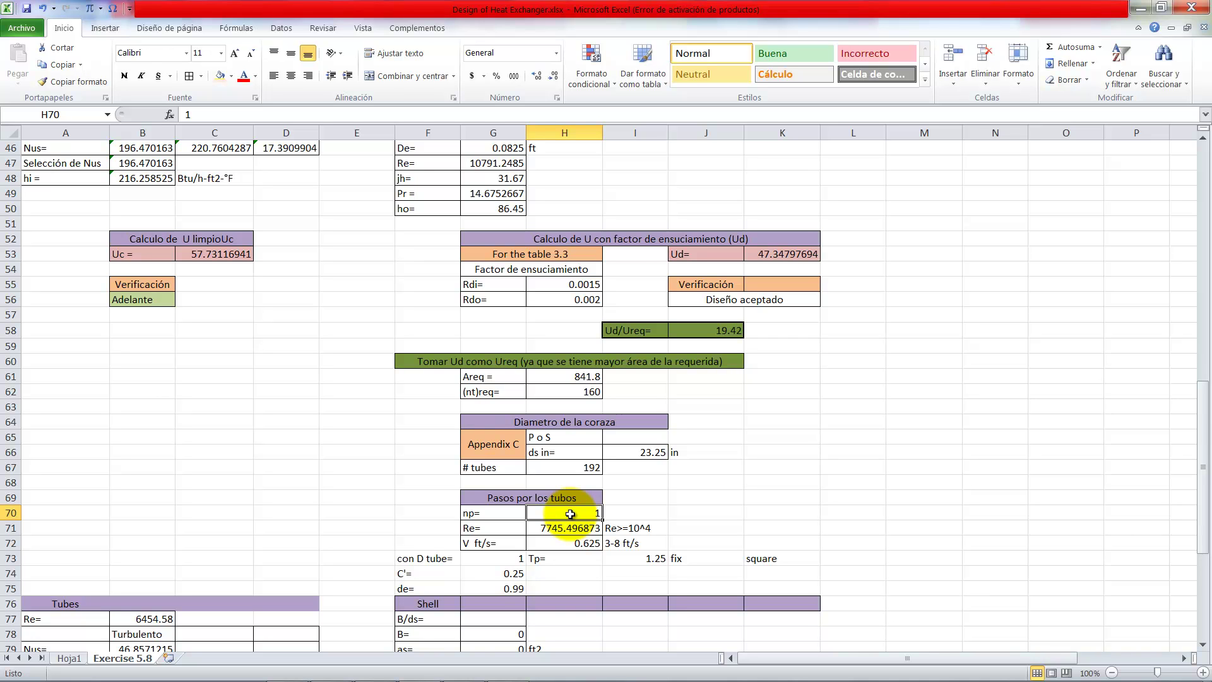
text(2)
key(Return)
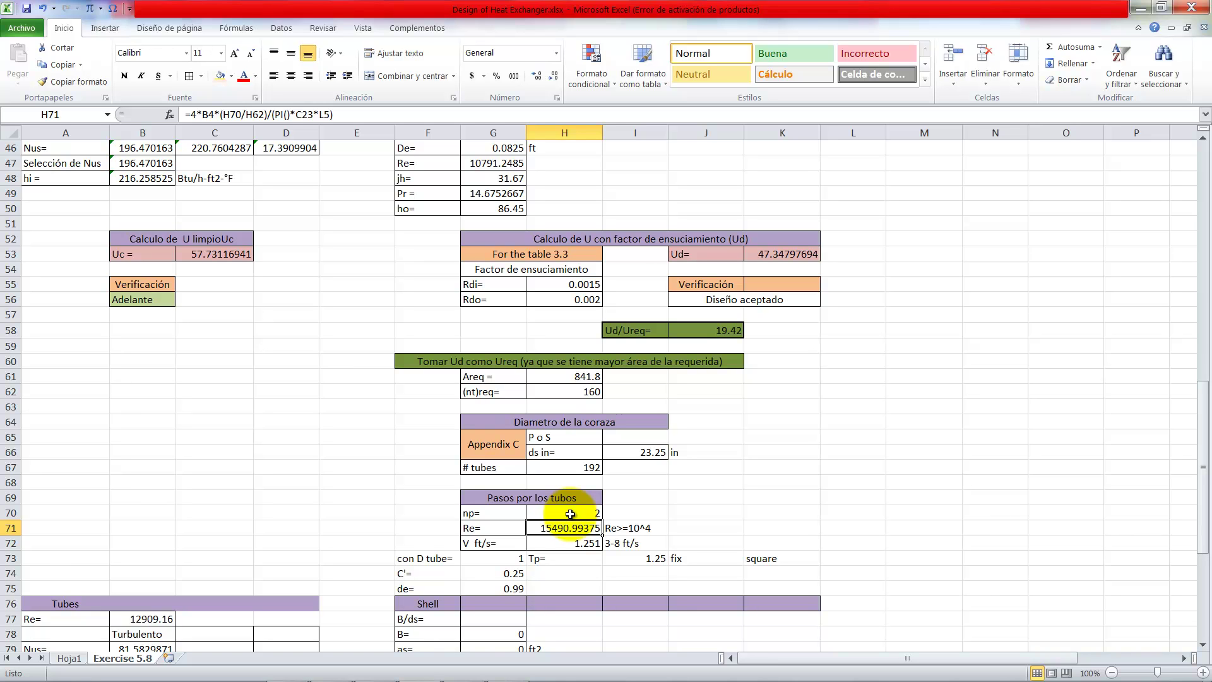
key(Down)
key(Up)
key(Up)
key(Return)
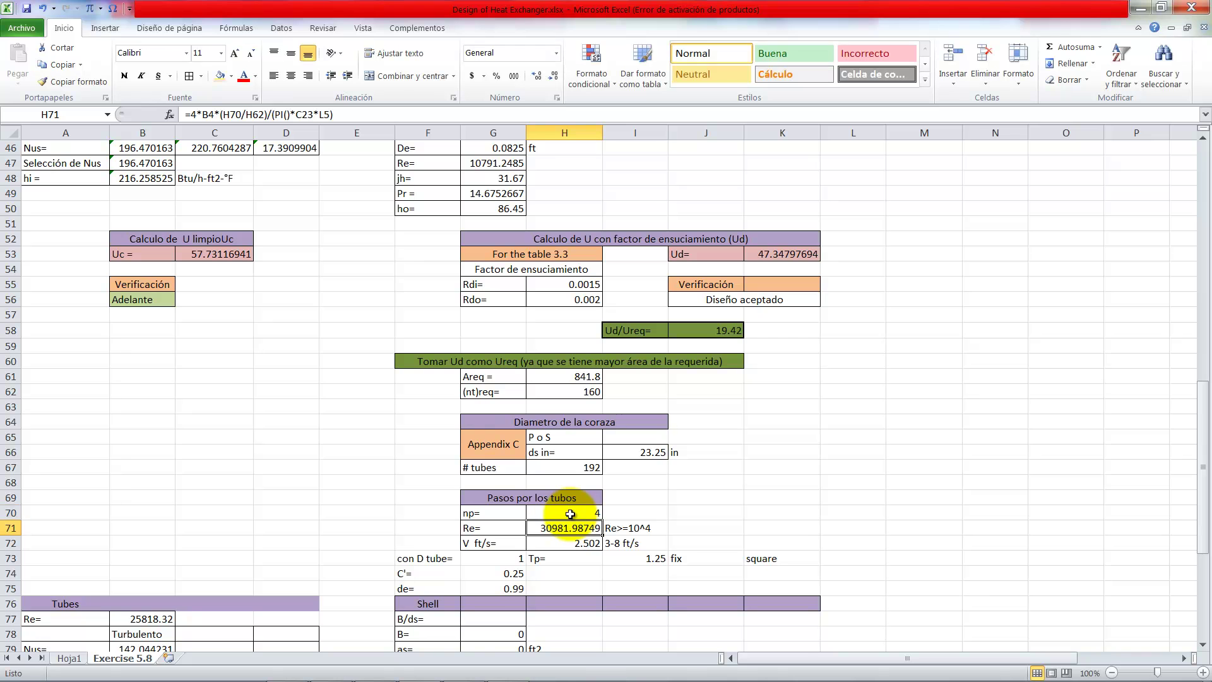
- Set the number of tube passes np in H70 to 6
click(570, 514)
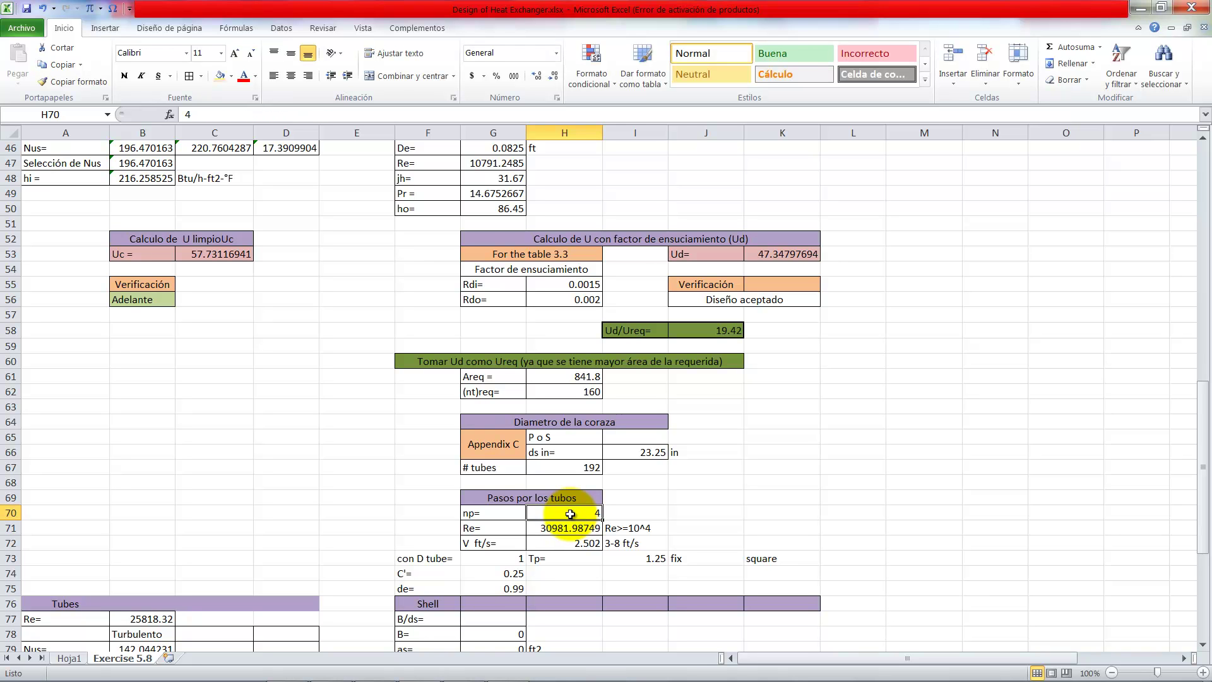
text(6)
key(Return)
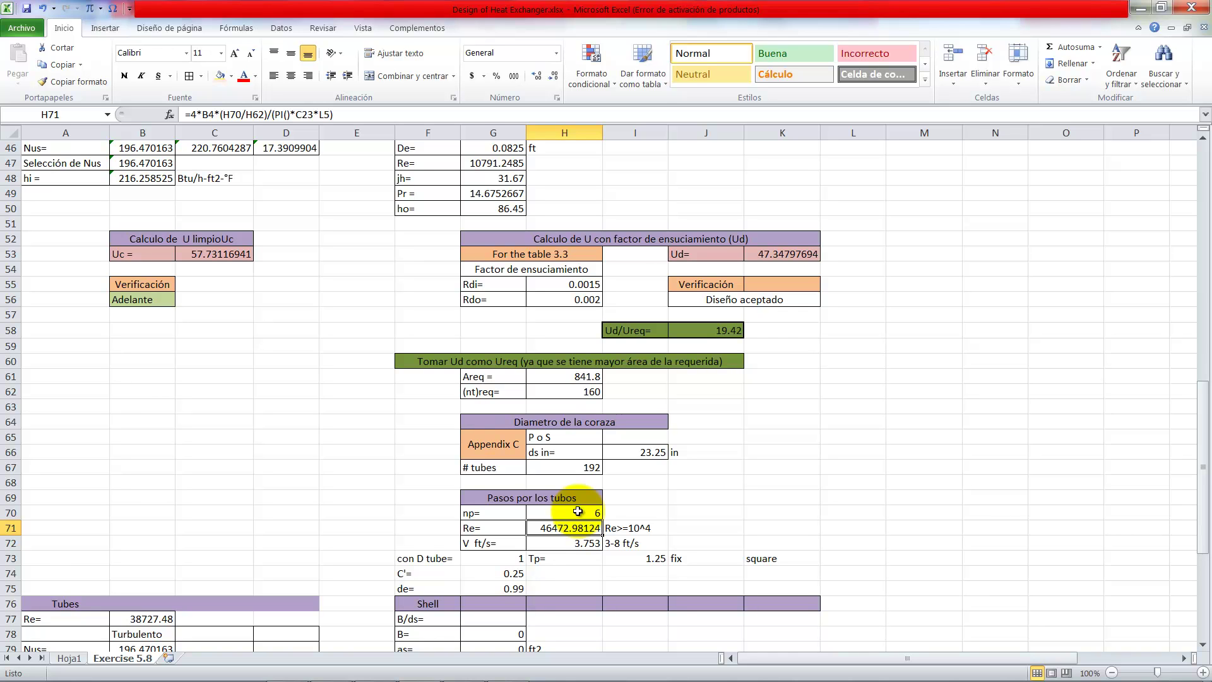
- Check the required tube count formula in H62 and the tube-side Re formula in B77, leaving both unchanged
click(572, 393)
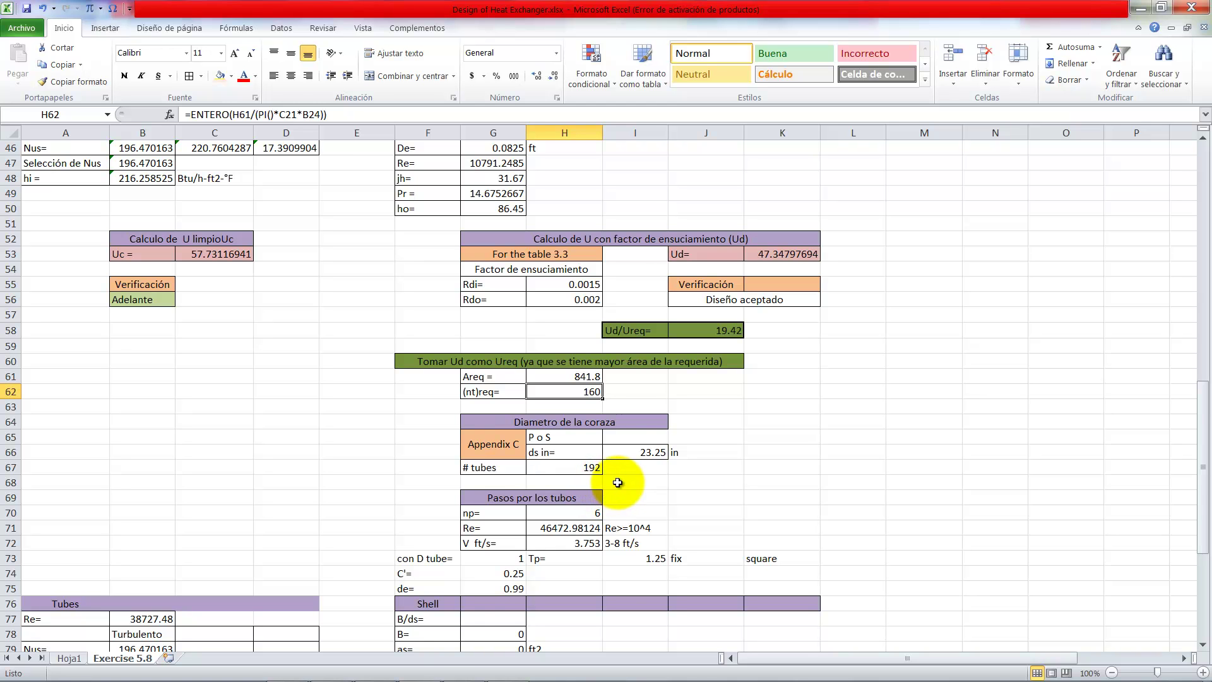
scroll(596, 479, down, 2)
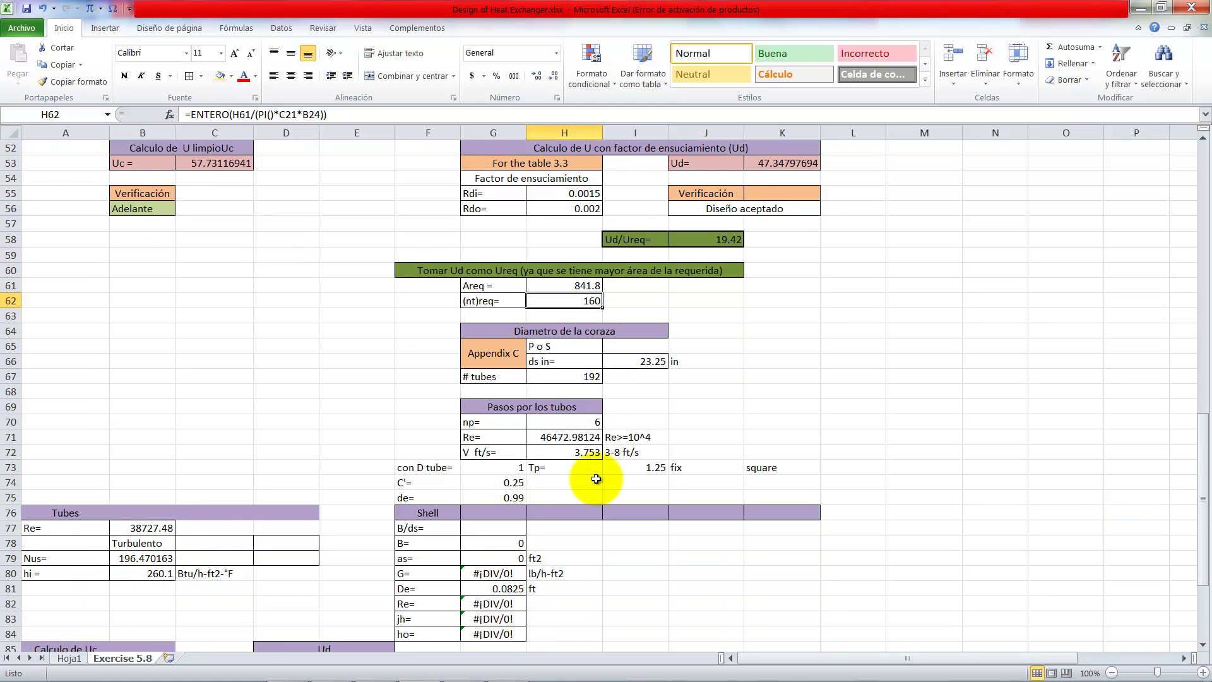
scroll(596, 478, down, 2)
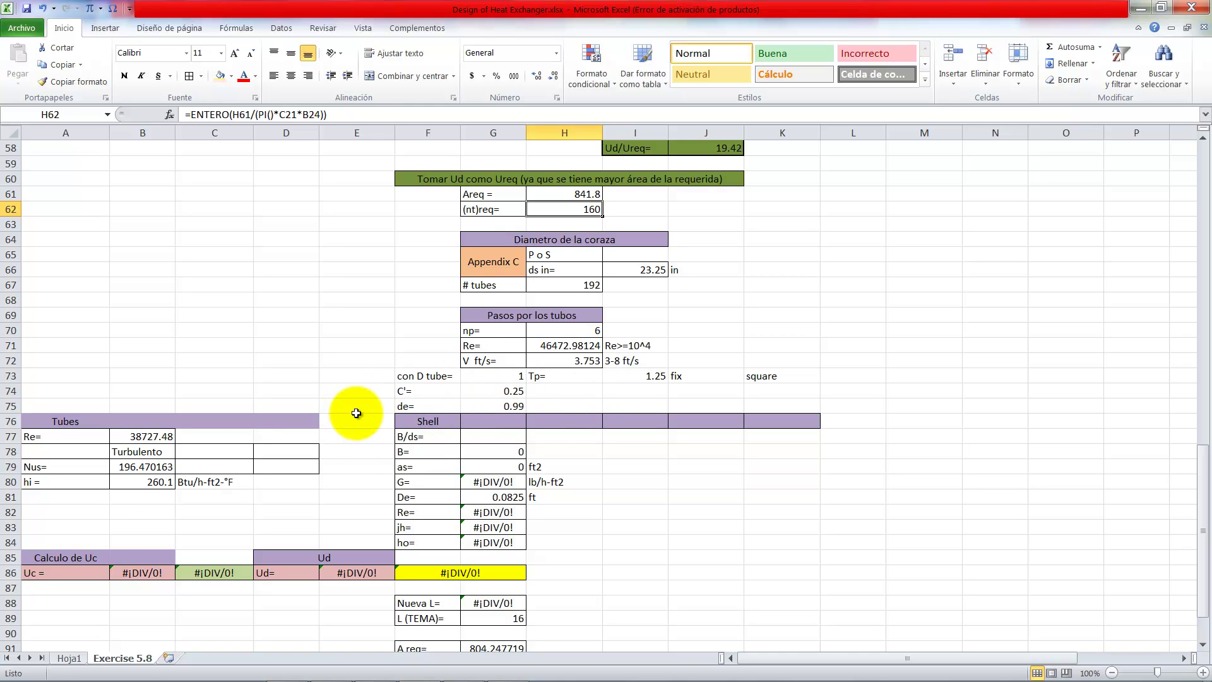
click(147, 438)
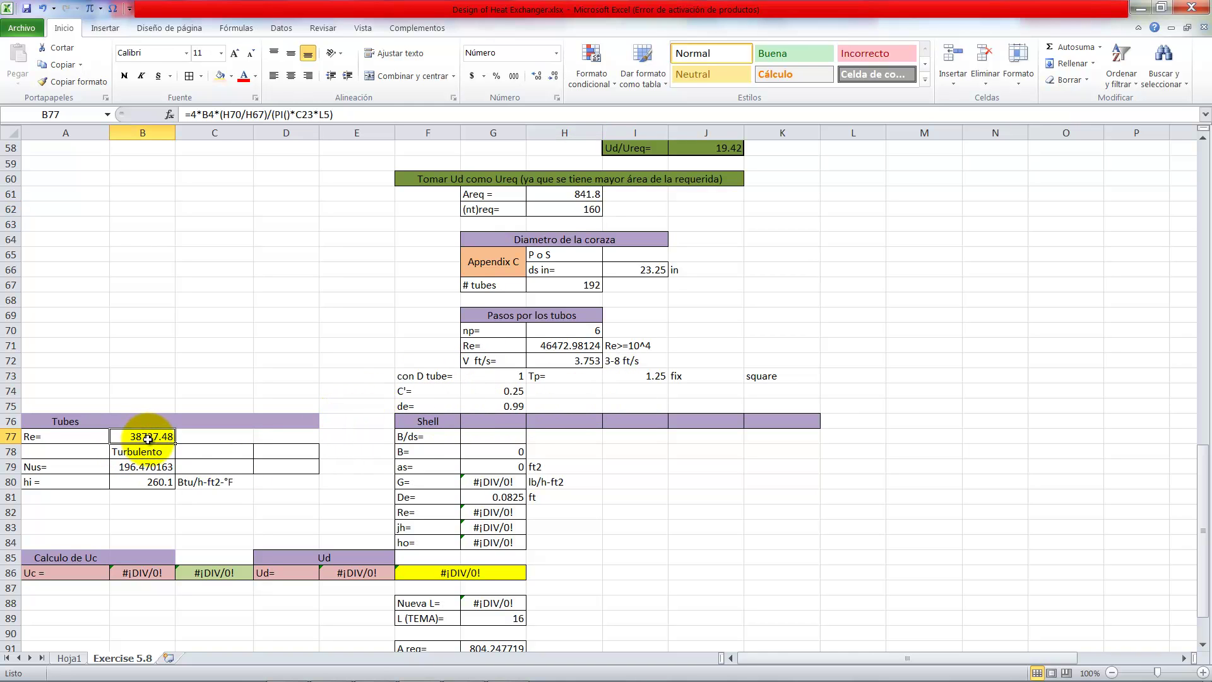
double_click(147, 438)
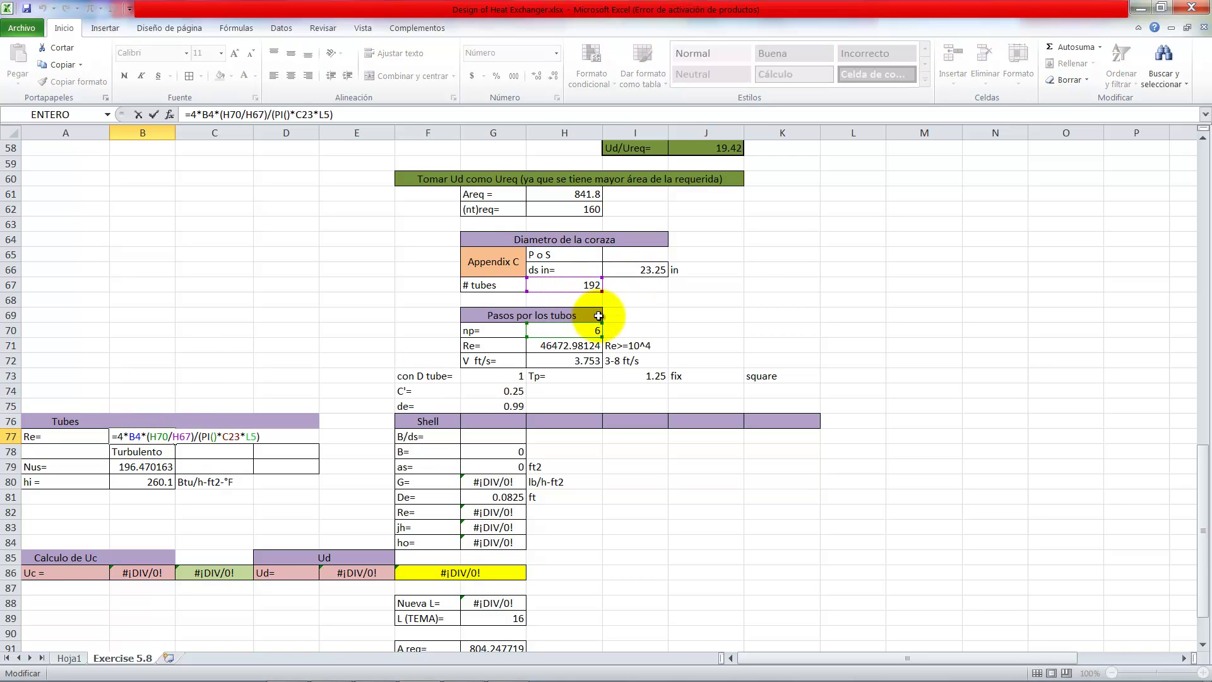
key(Return)
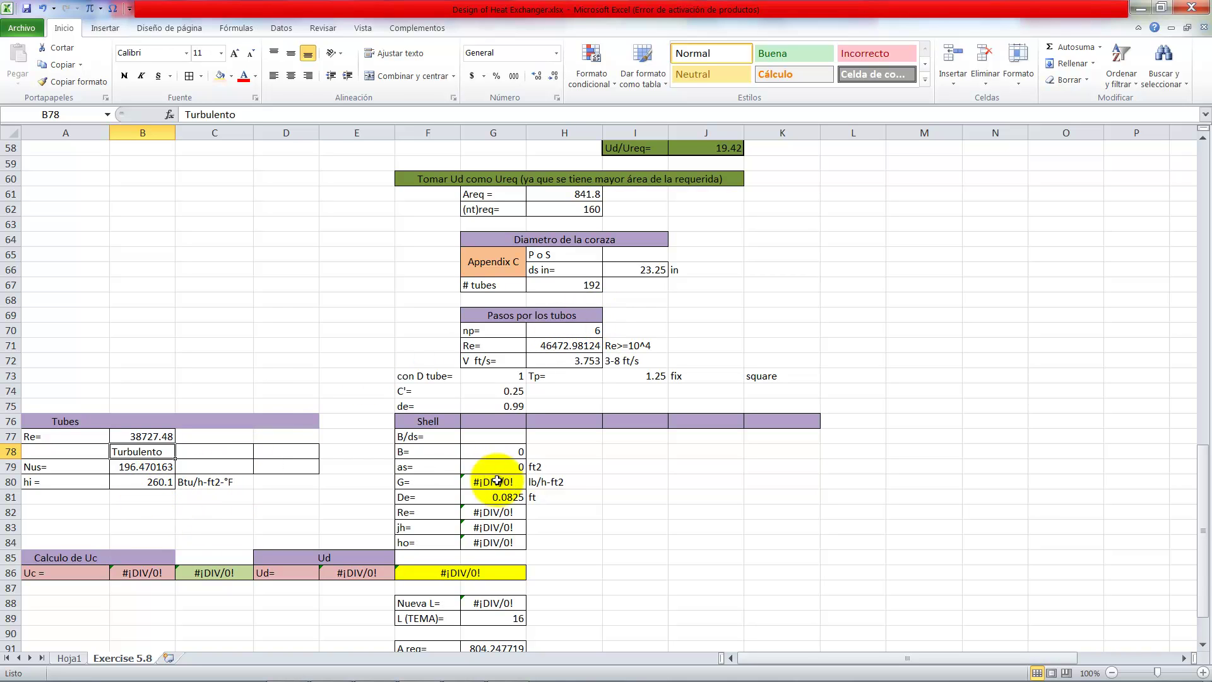
- Set the shell-side baffle spacing ratio B/ds in G77 to 0.3
click(494, 437)
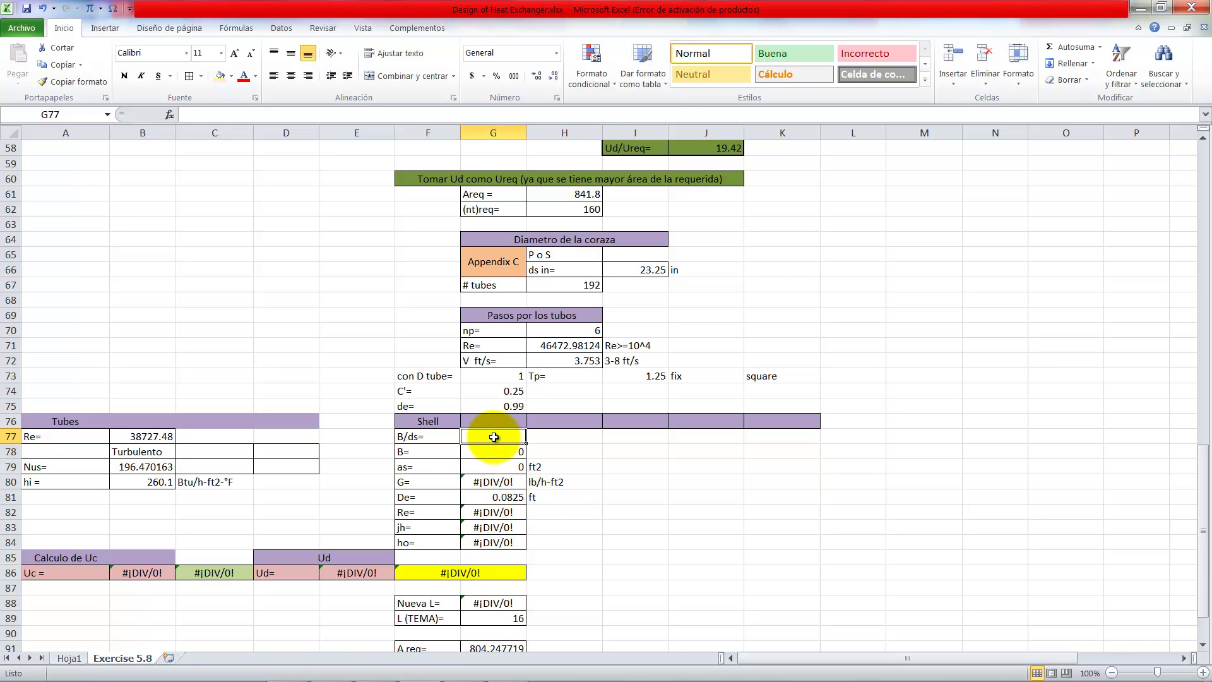
text(0.3)
key(Return)
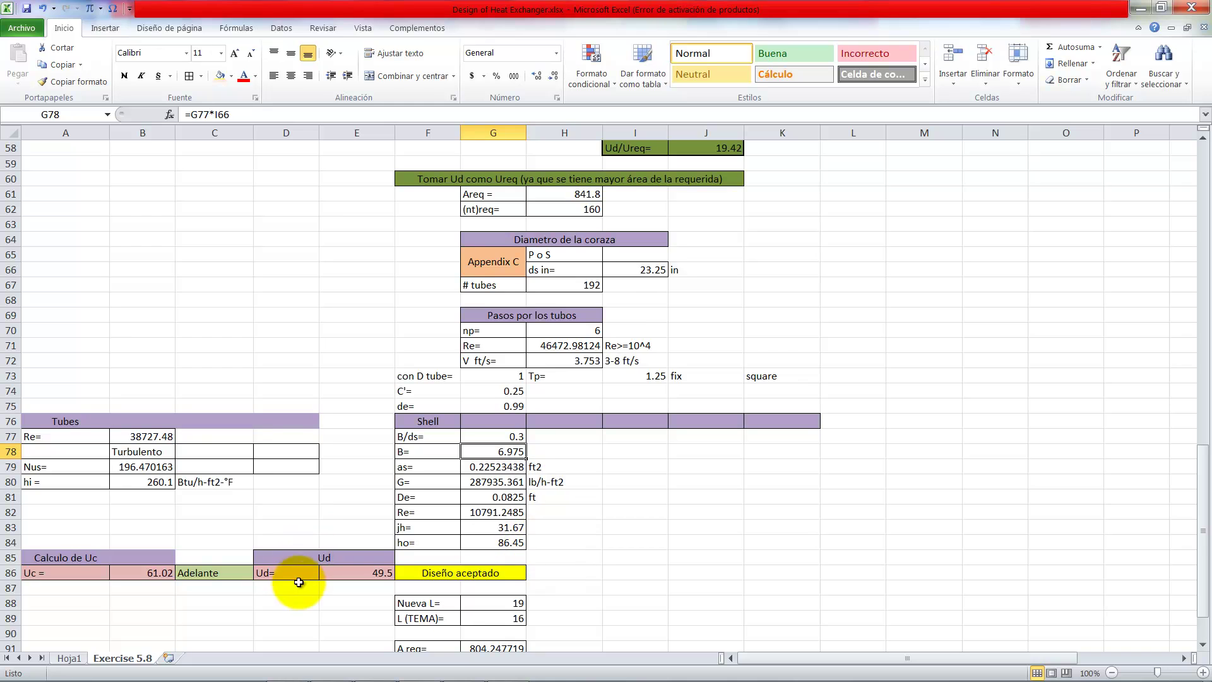
- Check the verification formulas for Uc in C86 and for Ud in F86
scroll(303, 572, down, 1)
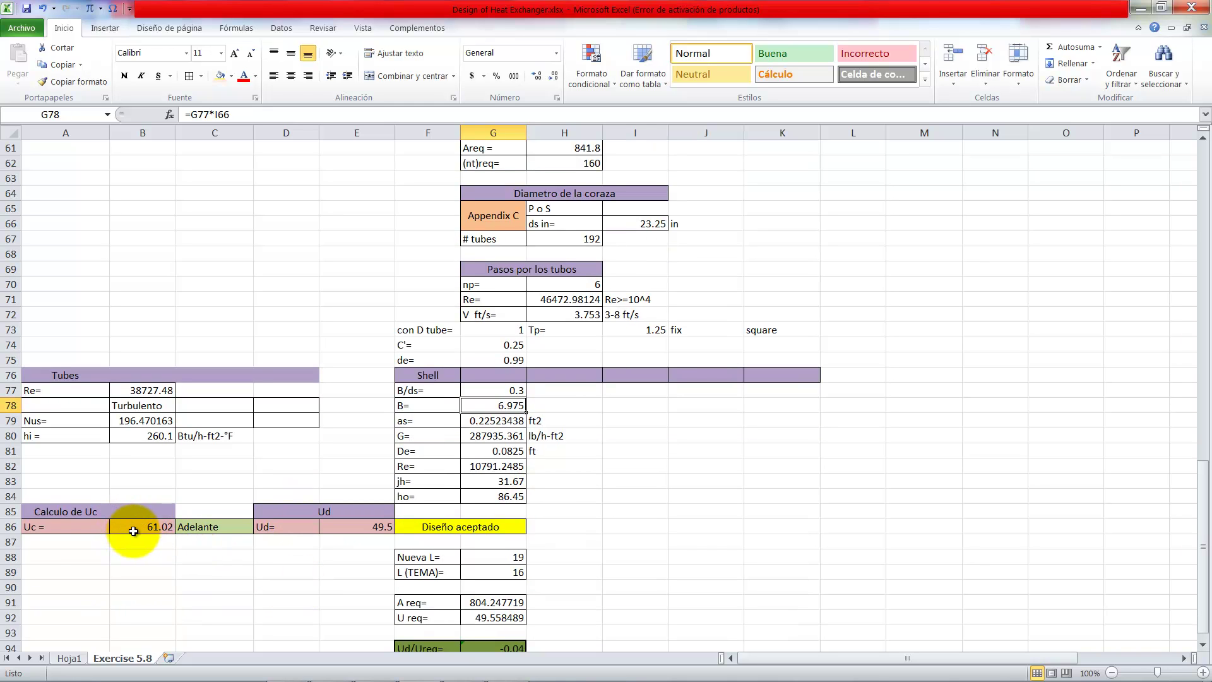
click(228, 528)
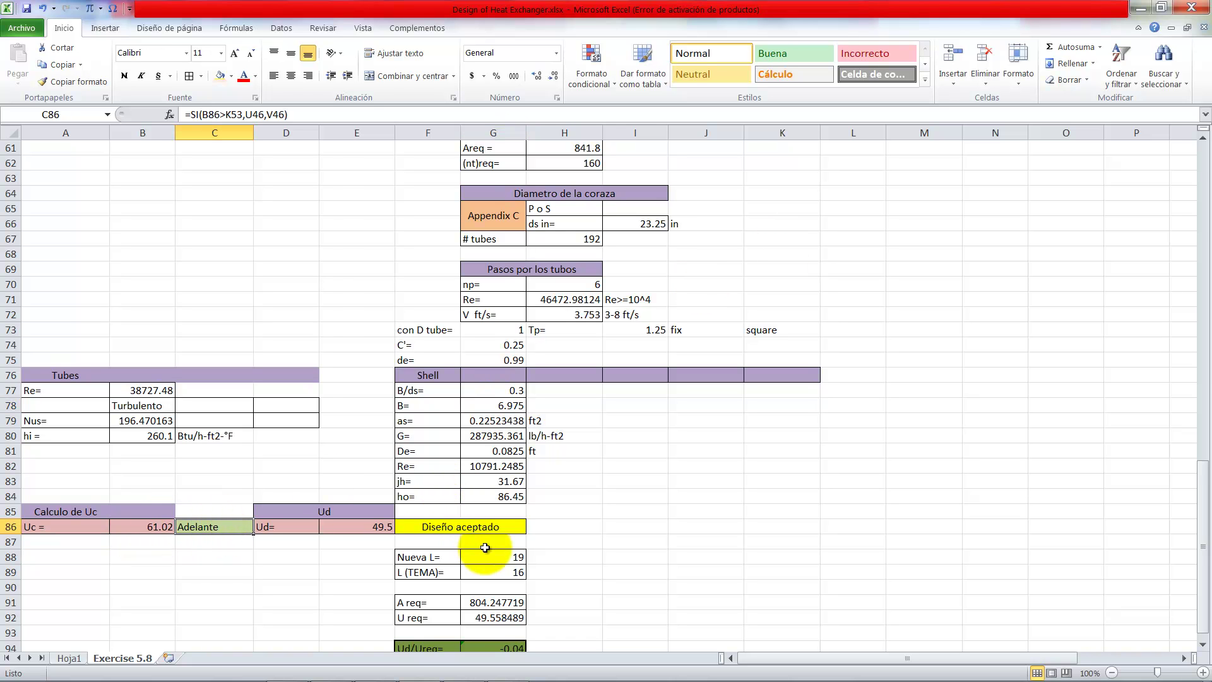
scroll(481, 552, down, 2)
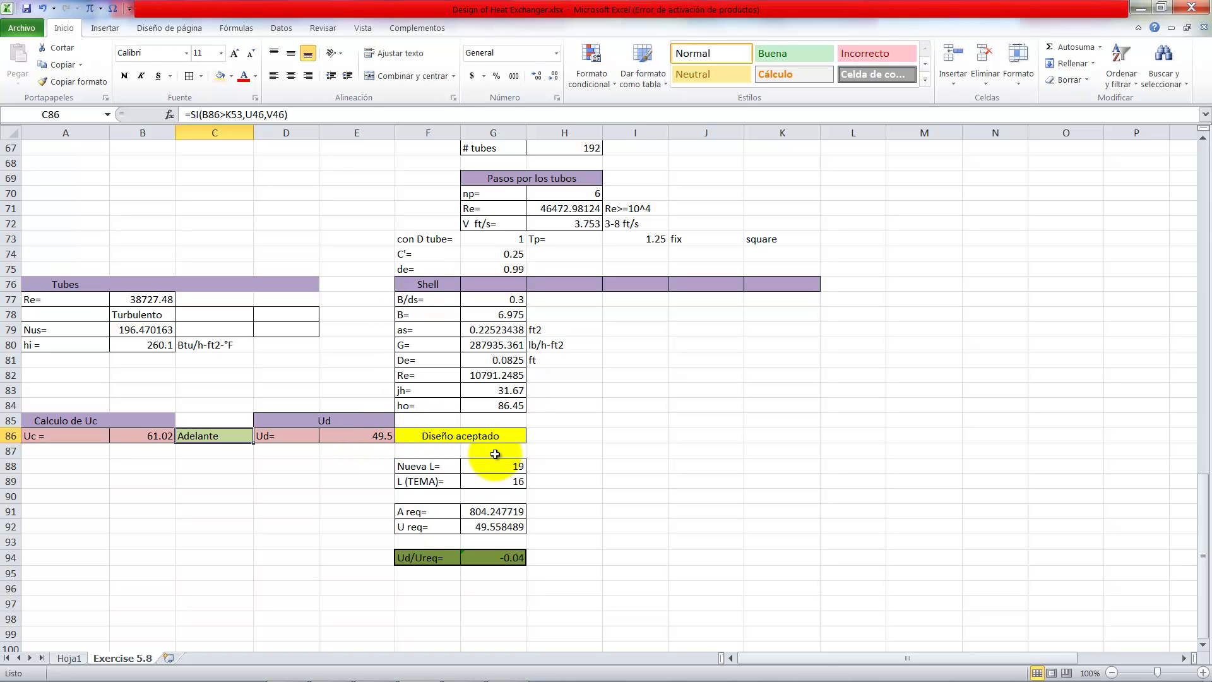
click(458, 437)
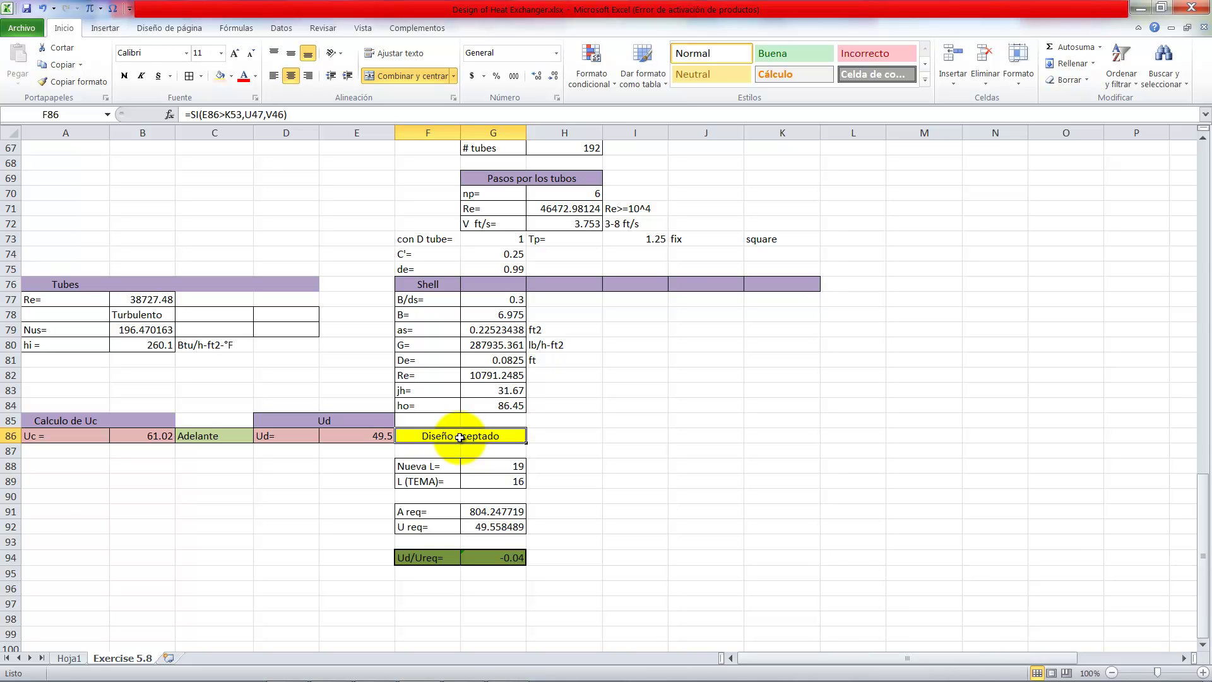
- Inspect the new tube length formula in G88 and the Ud formula in E86 that it refers to
click(477, 466)
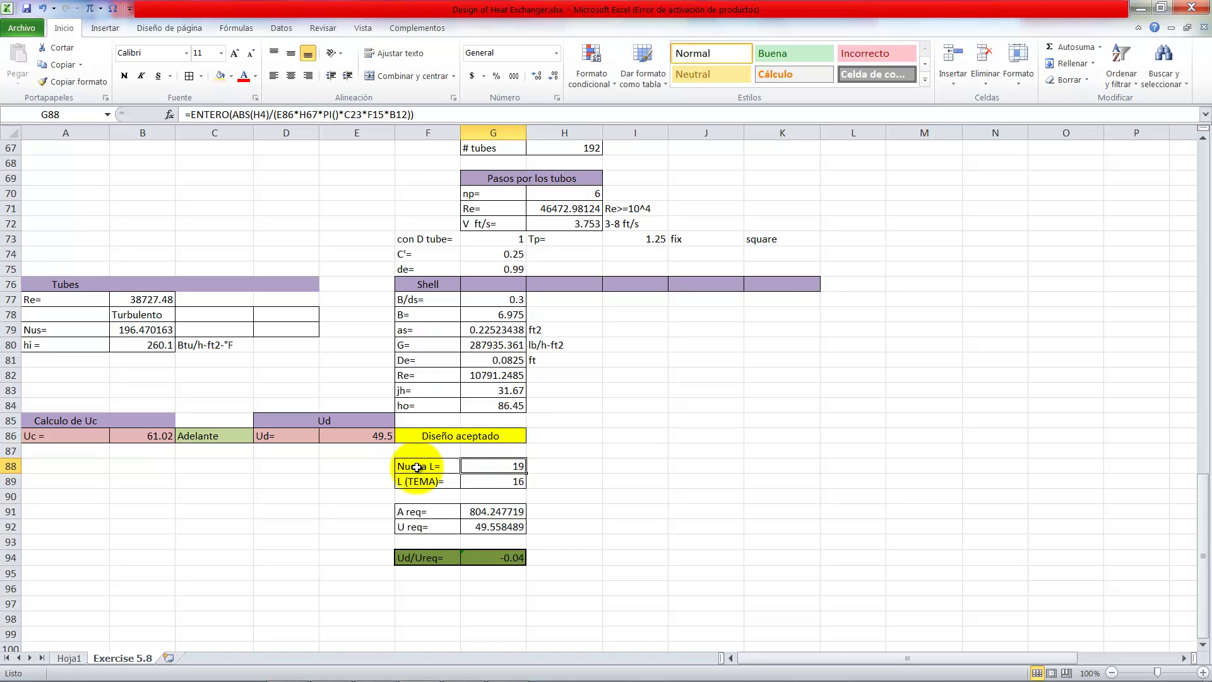
click(363, 436)
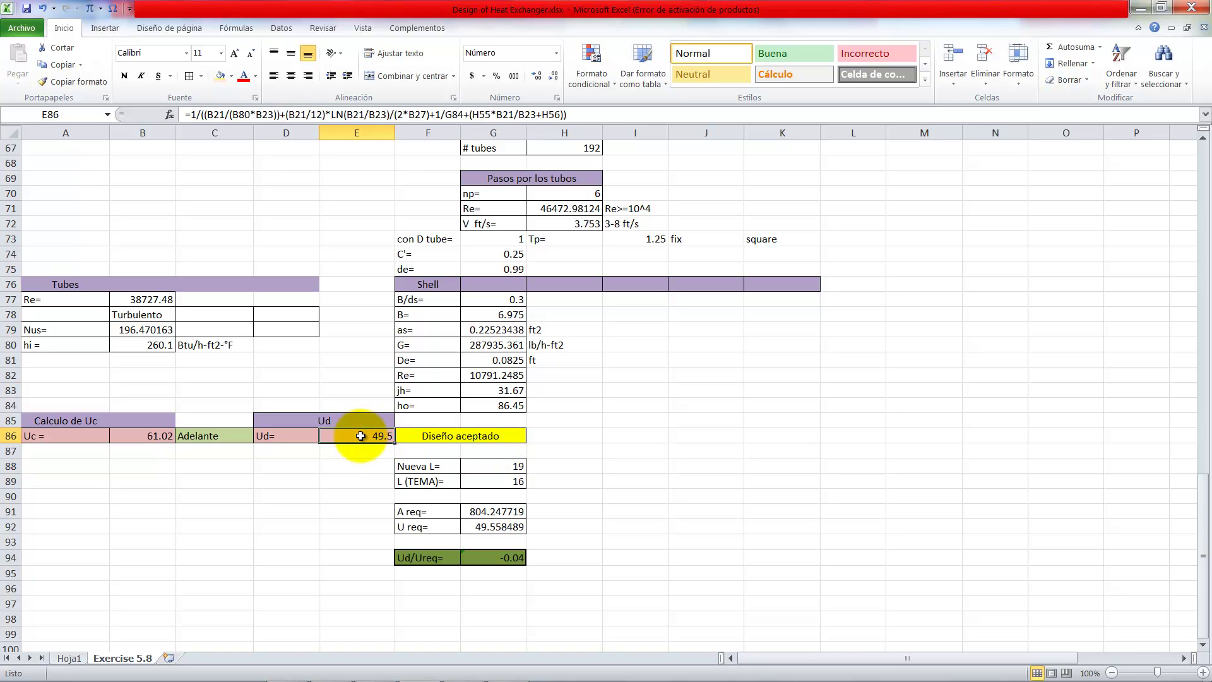
click(495, 469)
double_click(496, 469)
key(Return)
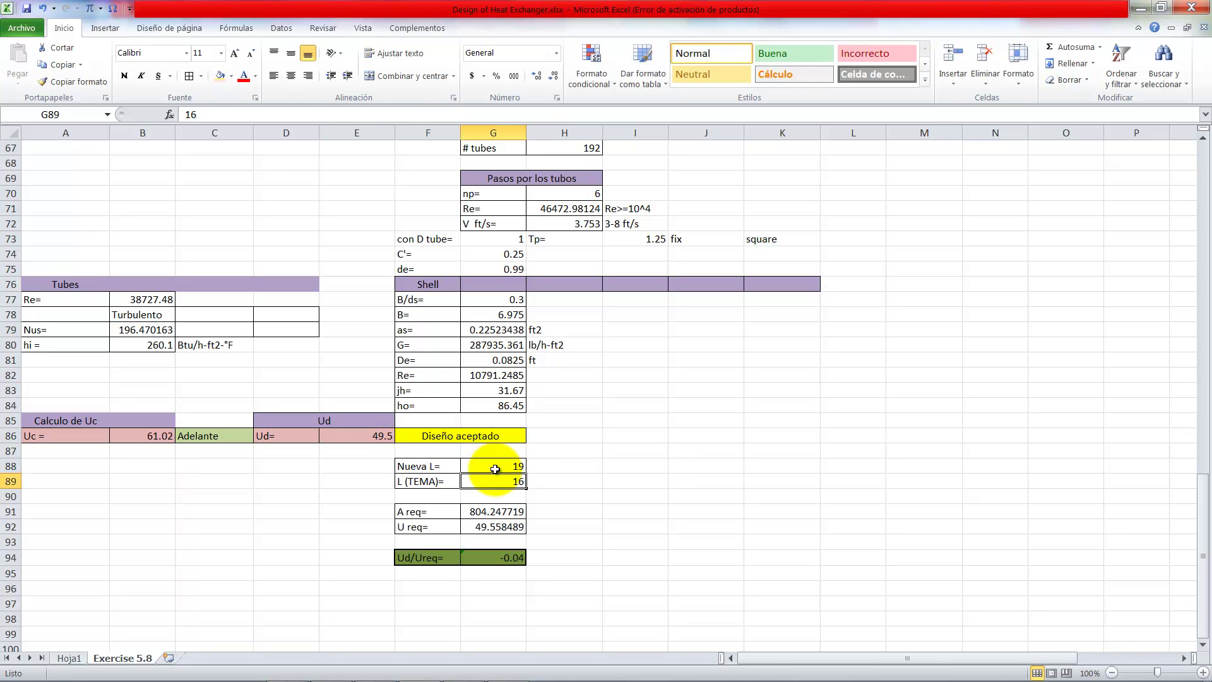
scroll(499, 511, up, 5)
scroll(499, 511, up, 10)
scroll(419, 528, down, 16)
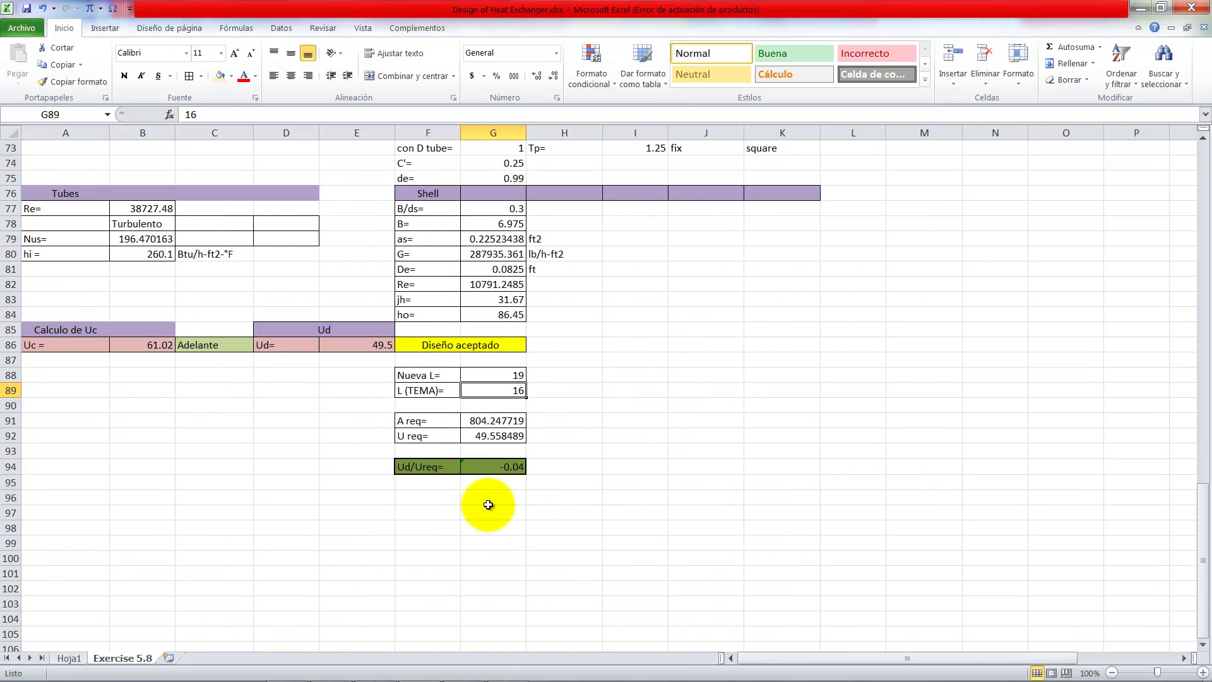
- Compare the new length in G88 with the TEMA length in G89, and check the required area and Ureq formulas in G91 and G92
click(476, 377)
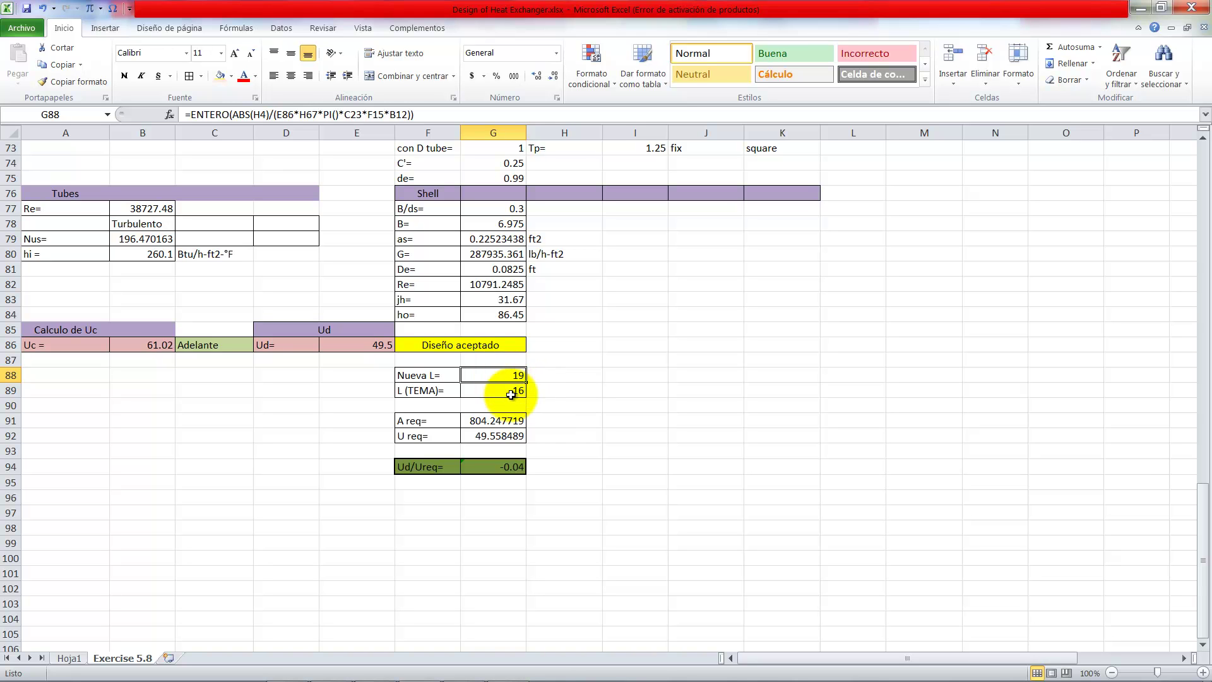
click(510, 390)
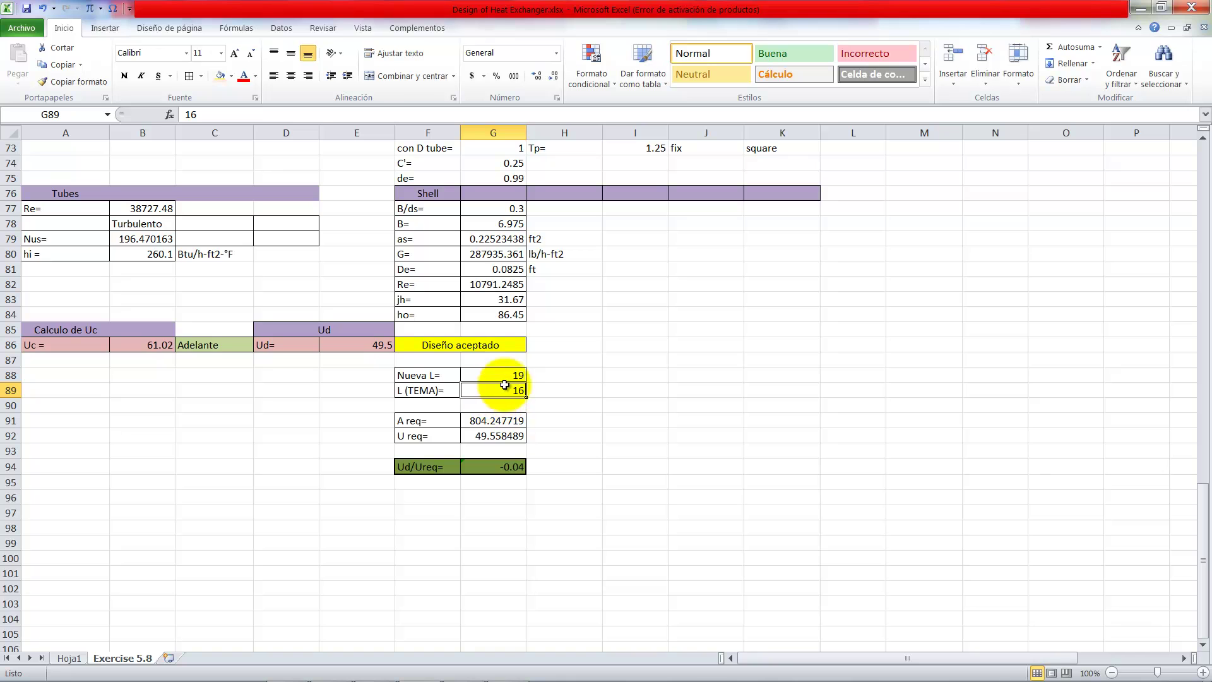
click(500, 424)
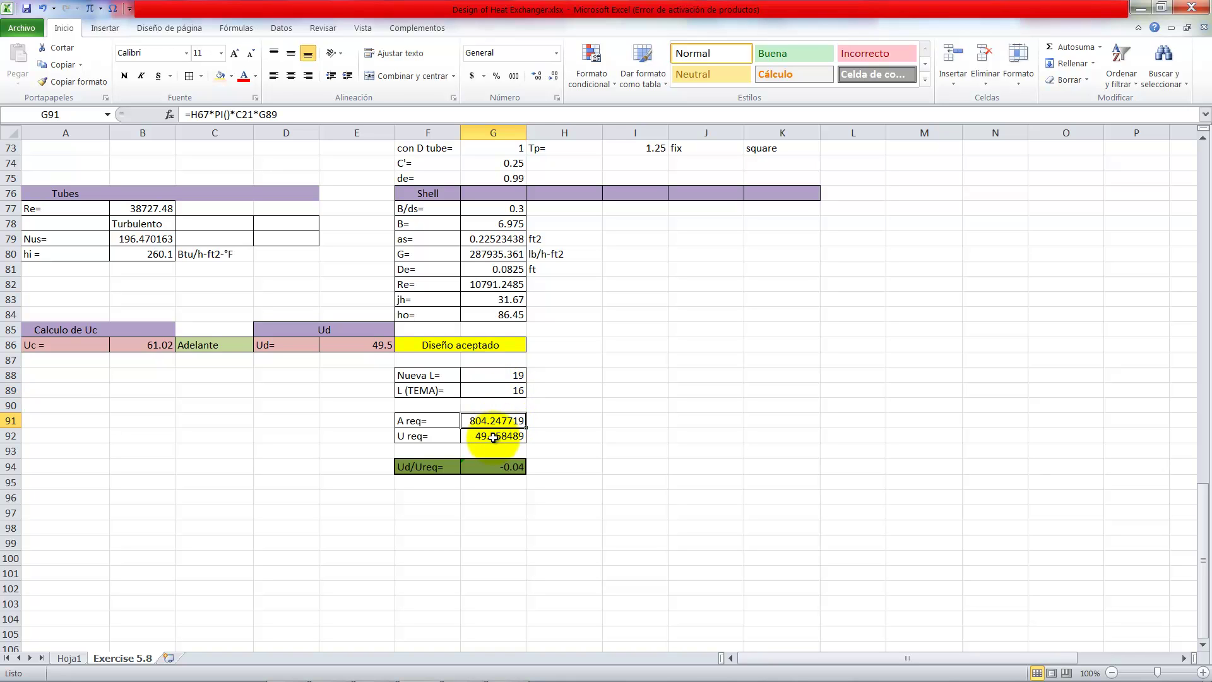
click(494, 437)
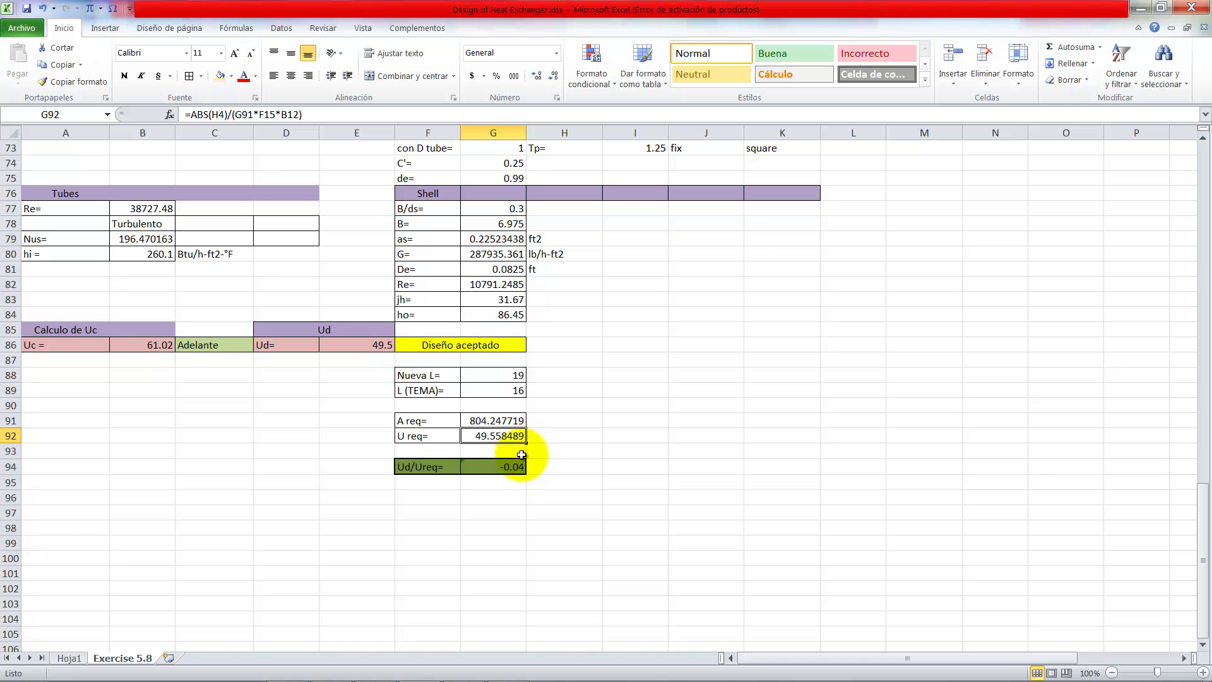
- Check the Ud/Ureq formula in G94 against its source cells, Ud in E86 and Ureq in G92
scroll(515, 468, up, 8)
scroll(516, 468, down, 4)
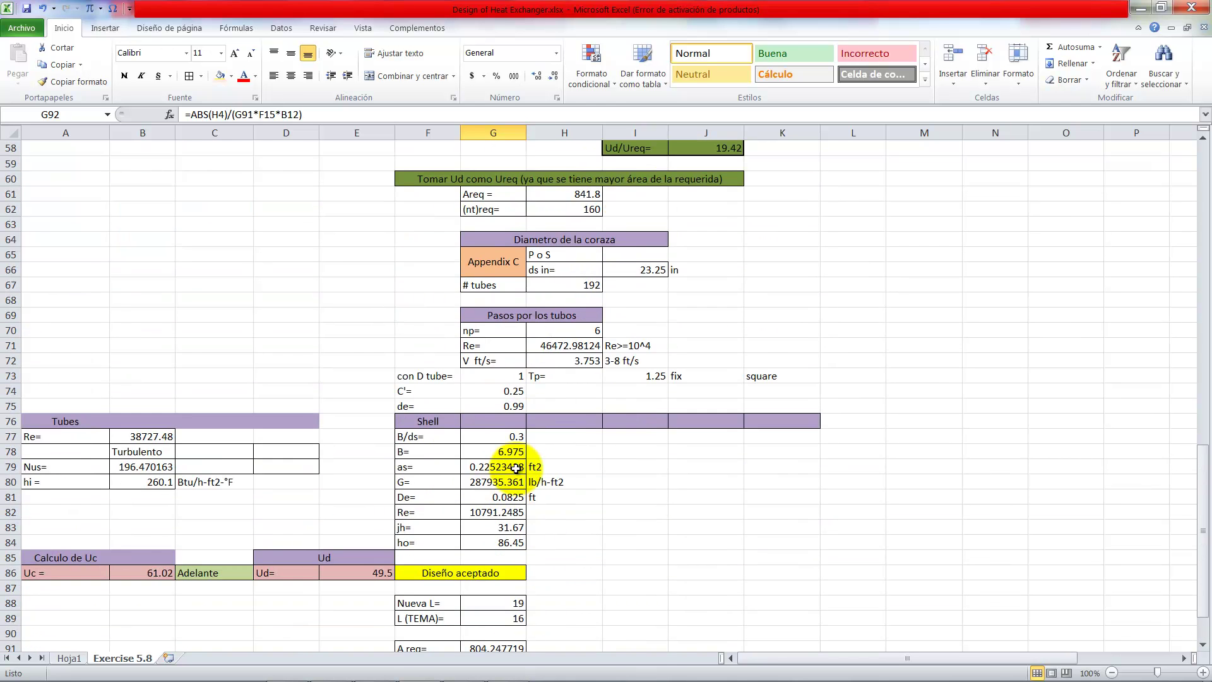
scroll(527, 474, up, 3)
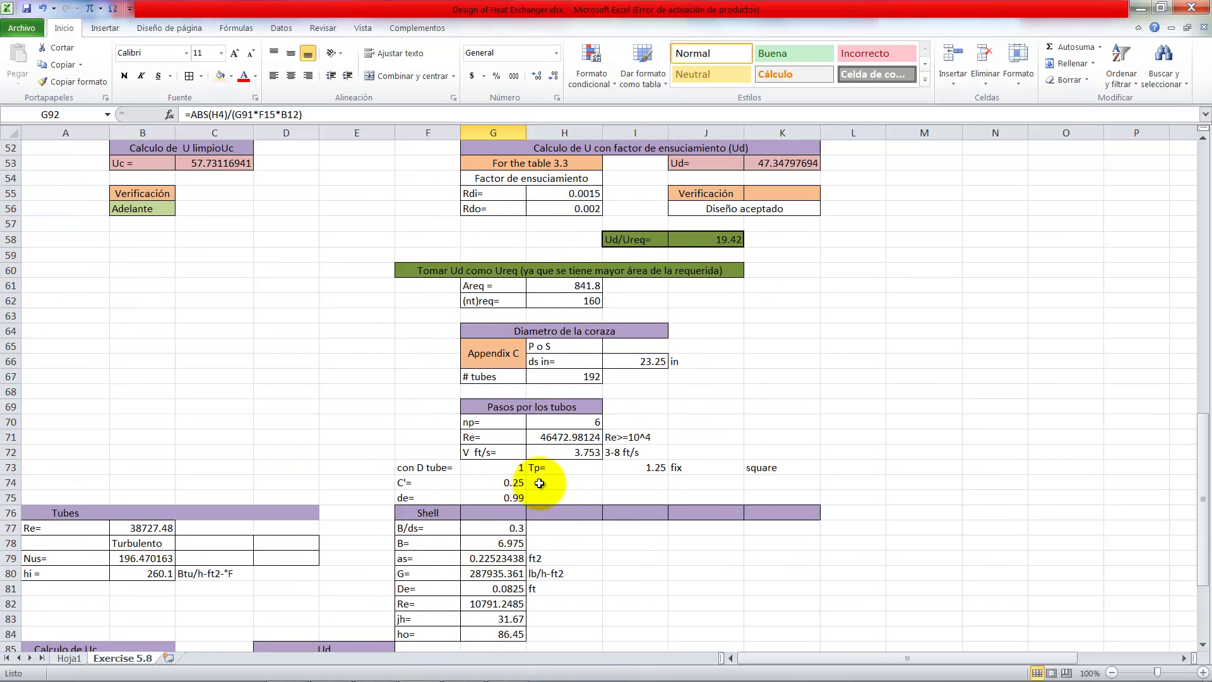
scroll(562, 512, down, 7)
click(484, 468)
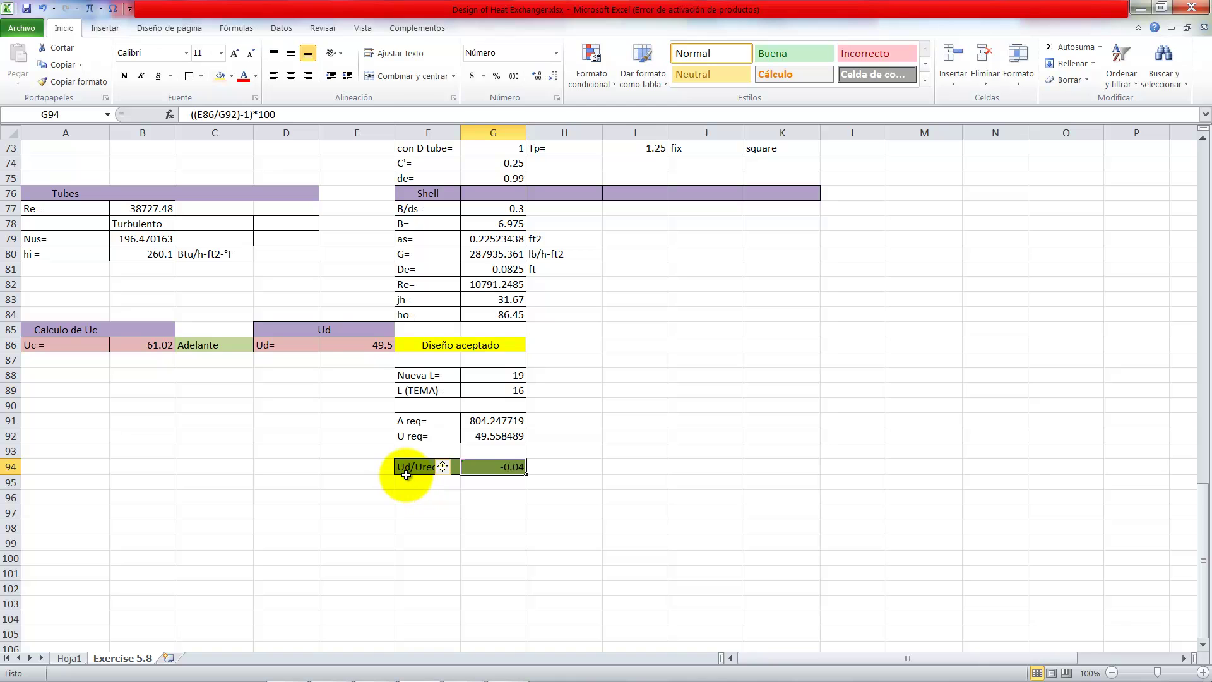
click(353, 344)
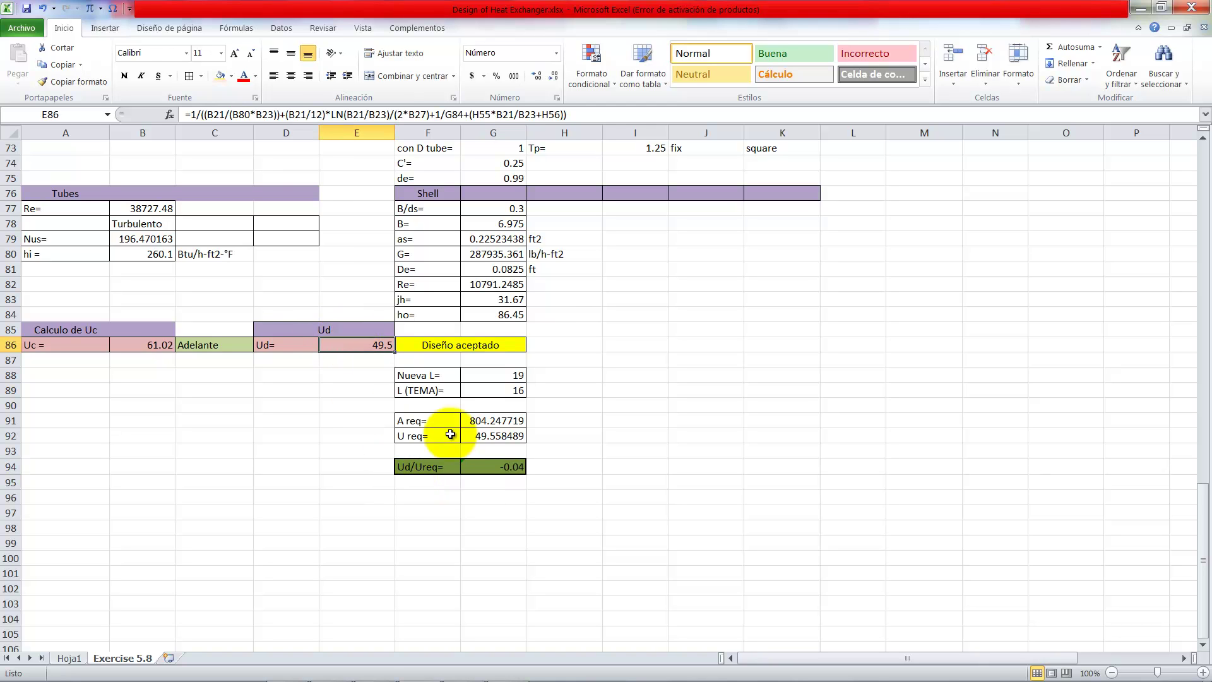
click(497, 435)
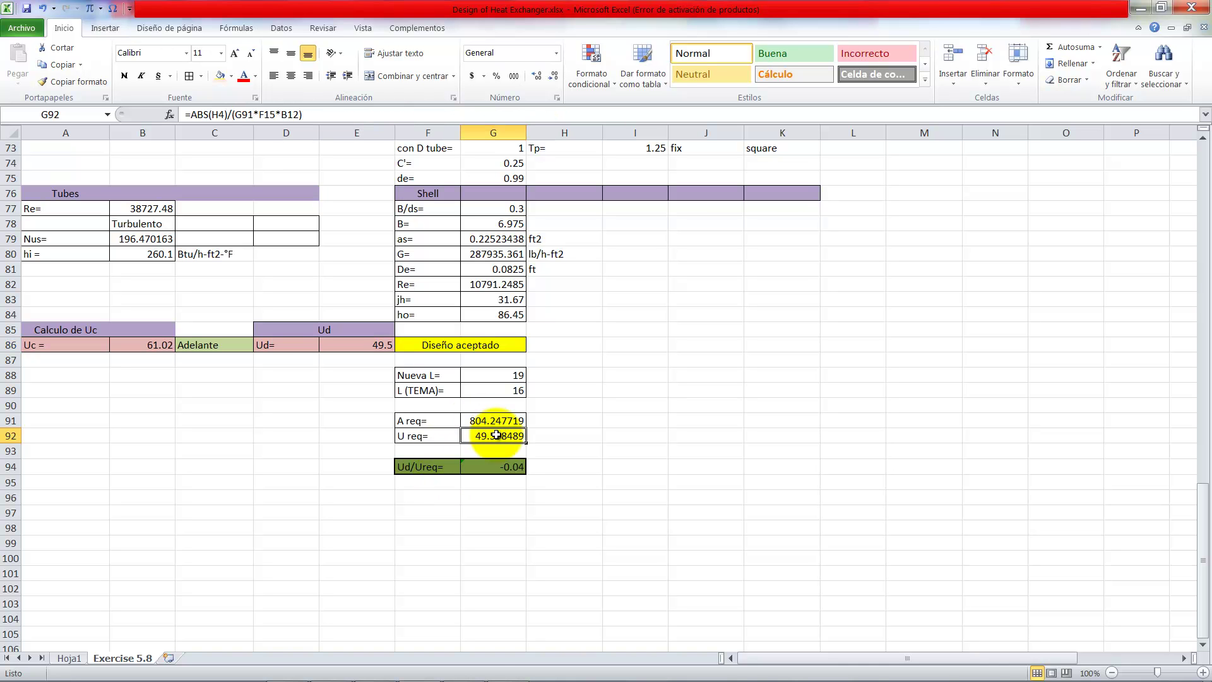
- Inspect the initial Ud formula in K53 and return to the final Ud/Ureq result in G94
scroll(508, 461, up, 8)
scroll(698, 312, up, 4)
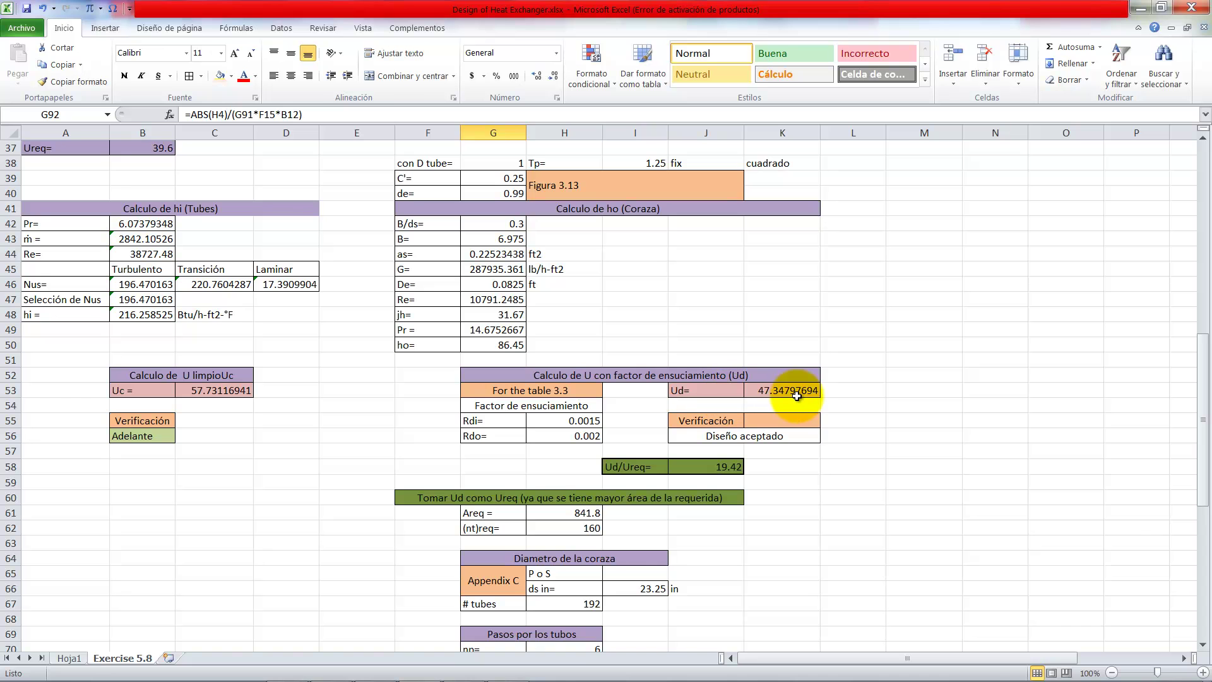
click(782, 389)
scroll(762, 412, down, 7)
scroll(762, 411, down, 7)
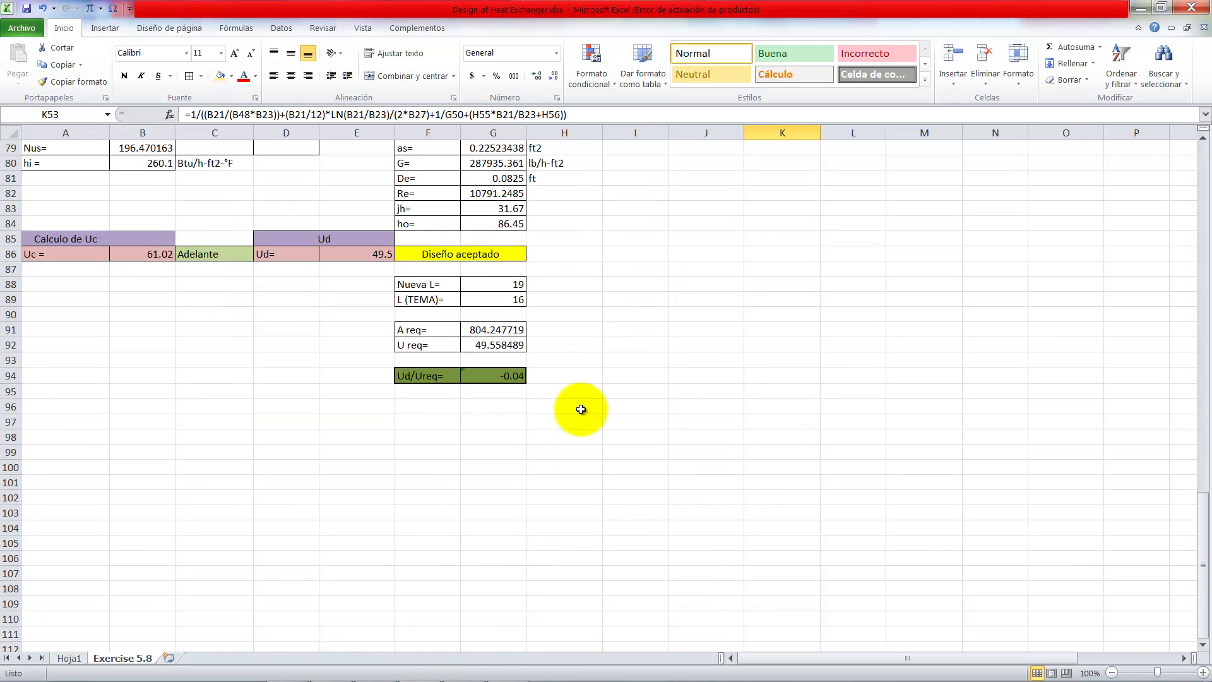
click(509, 379)
click(554, 402)
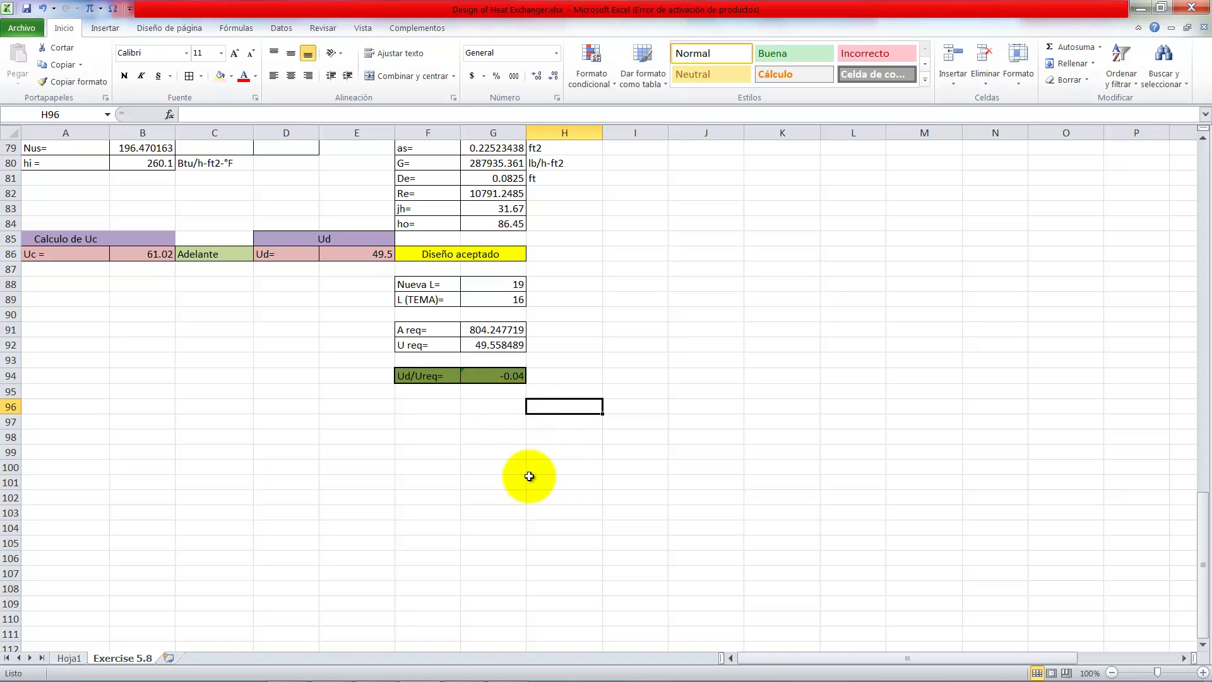
- Review the whole exchanger calculation, from the problem statement and heuristics to the final tube, shell and Ud/Ureq sections
scroll(505, 483, up, 2)
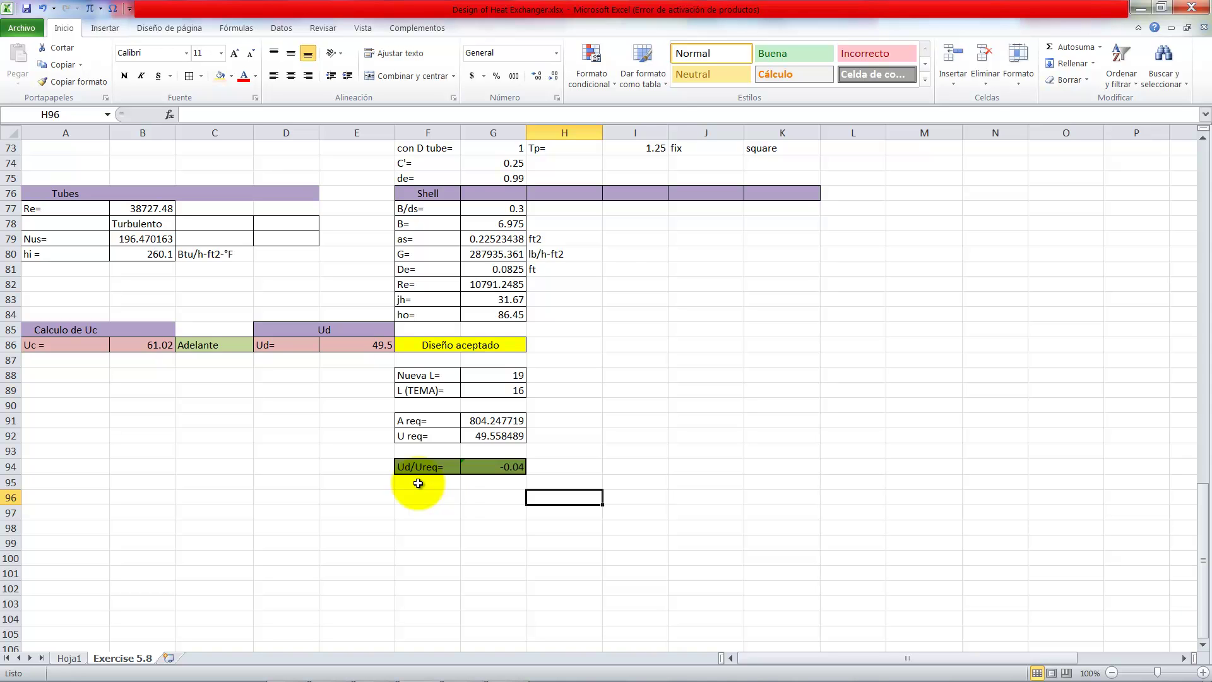
scroll(418, 483, up, 7)
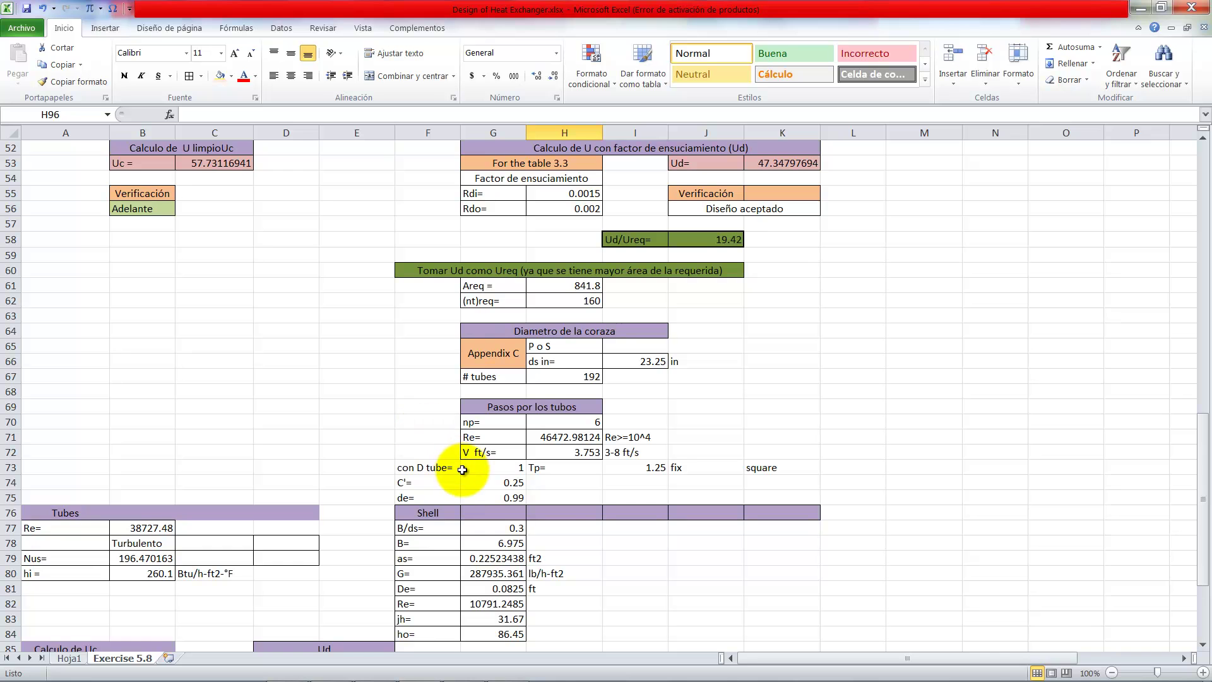
scroll(350, 481, up, 9)
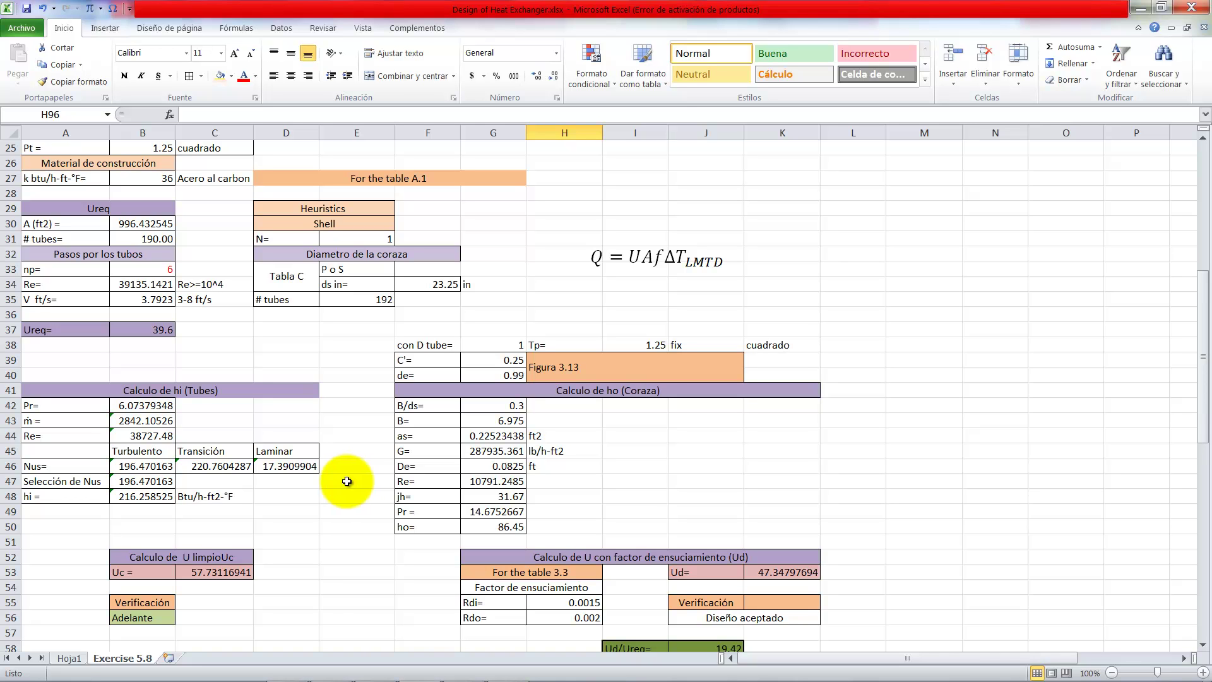
scroll(346, 481, up, 8)
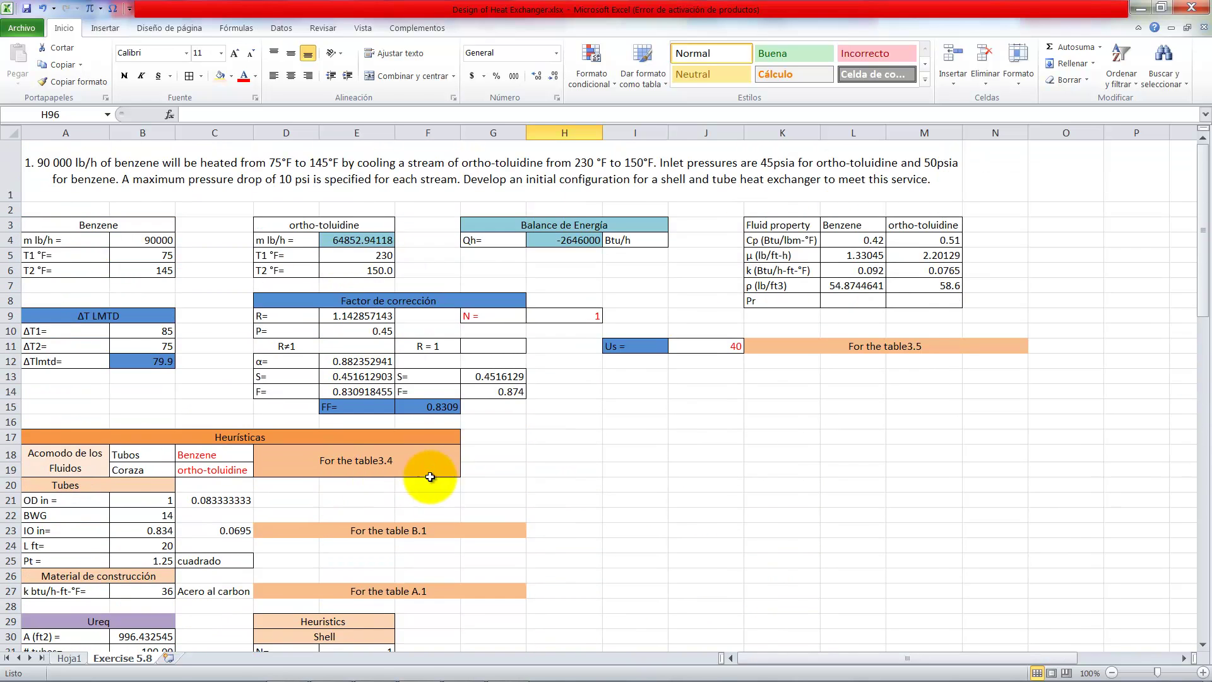
scroll(393, 478, down, 17)
scroll(431, 477, down, 4)
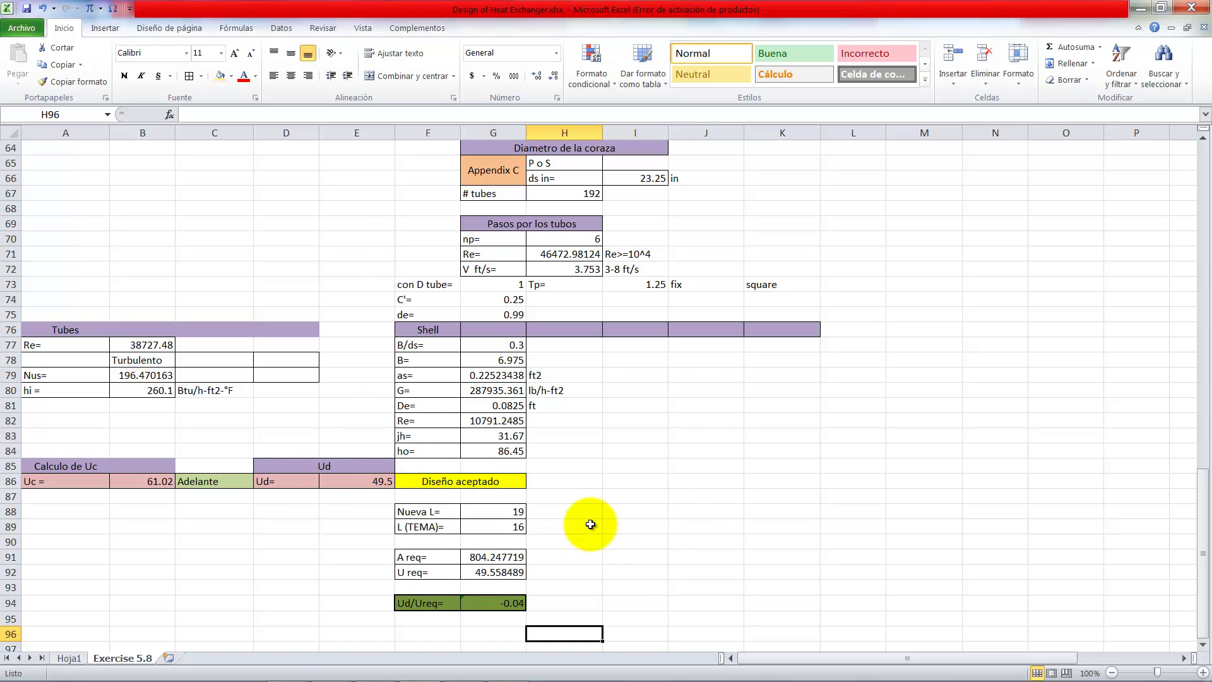
scroll(569, 520, up, 2)
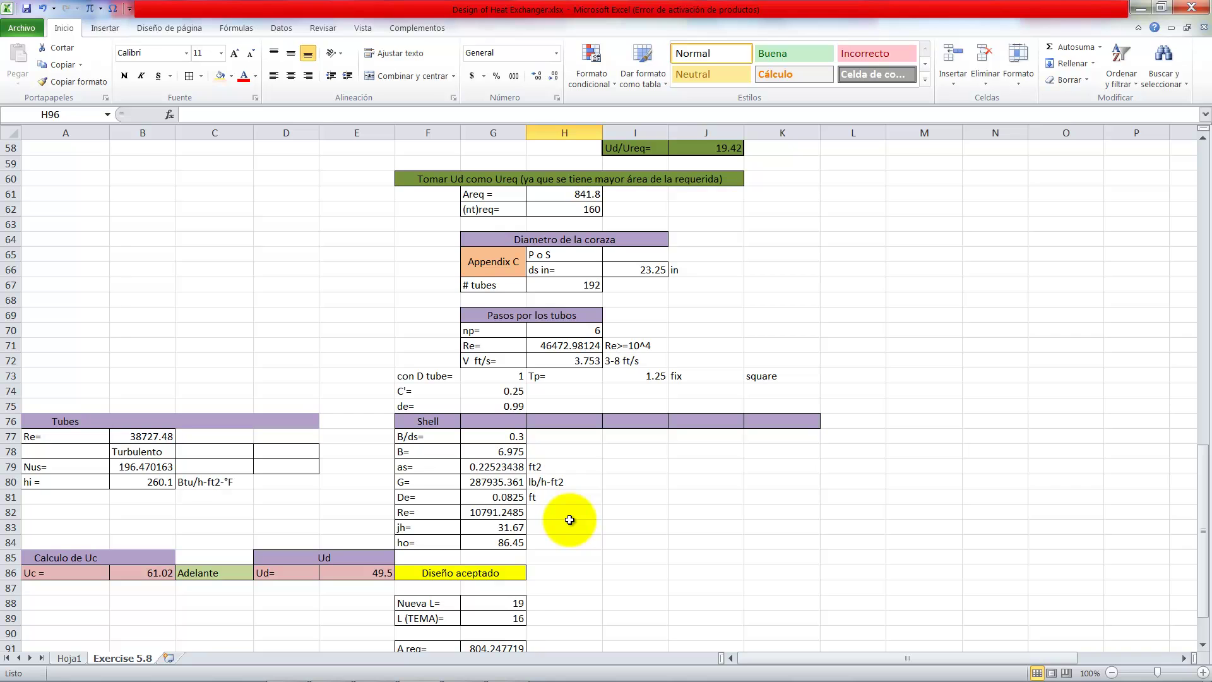